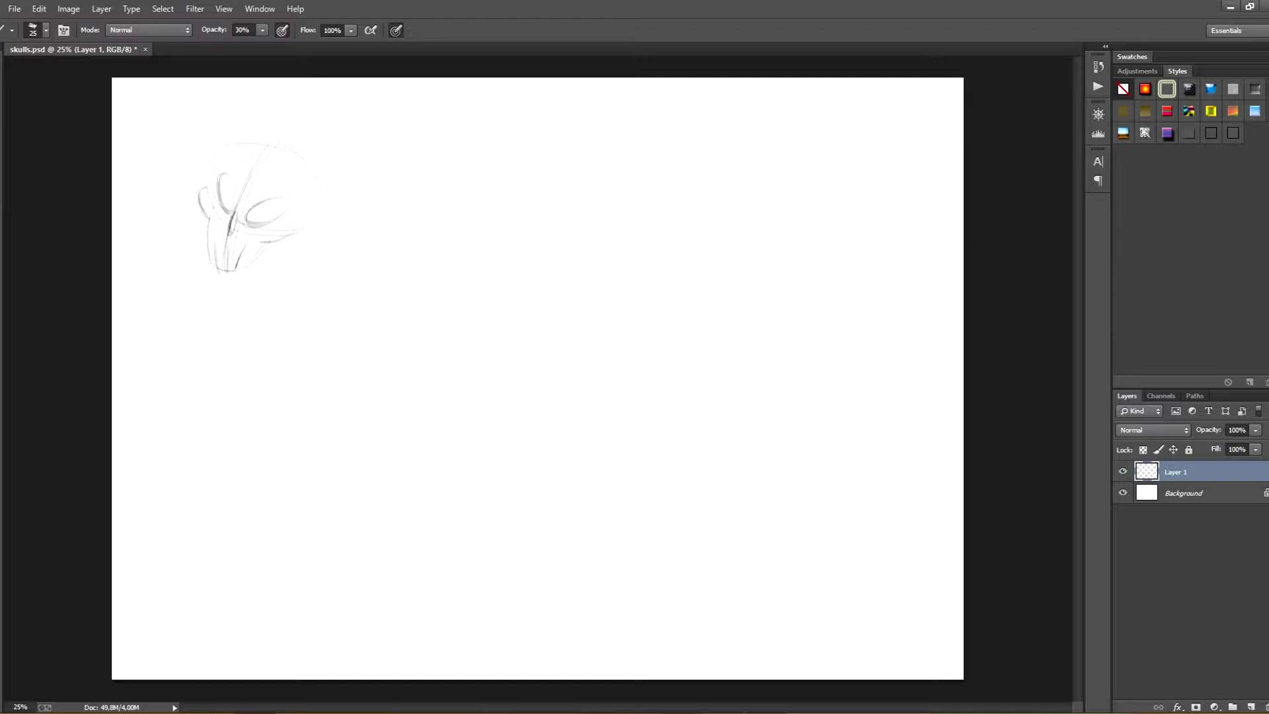
Sketch the brow, snout and jaw contours of the first skull in the canvas's upper-left area.
drag(215, 160, 205, 188)
drag(209, 231, 216, 271)
key(ctrl+z)
mouse_move(208, 226)
mouse_down()
mouse_move(215, 271)
mouse_move(259, 257)
mouse_up()
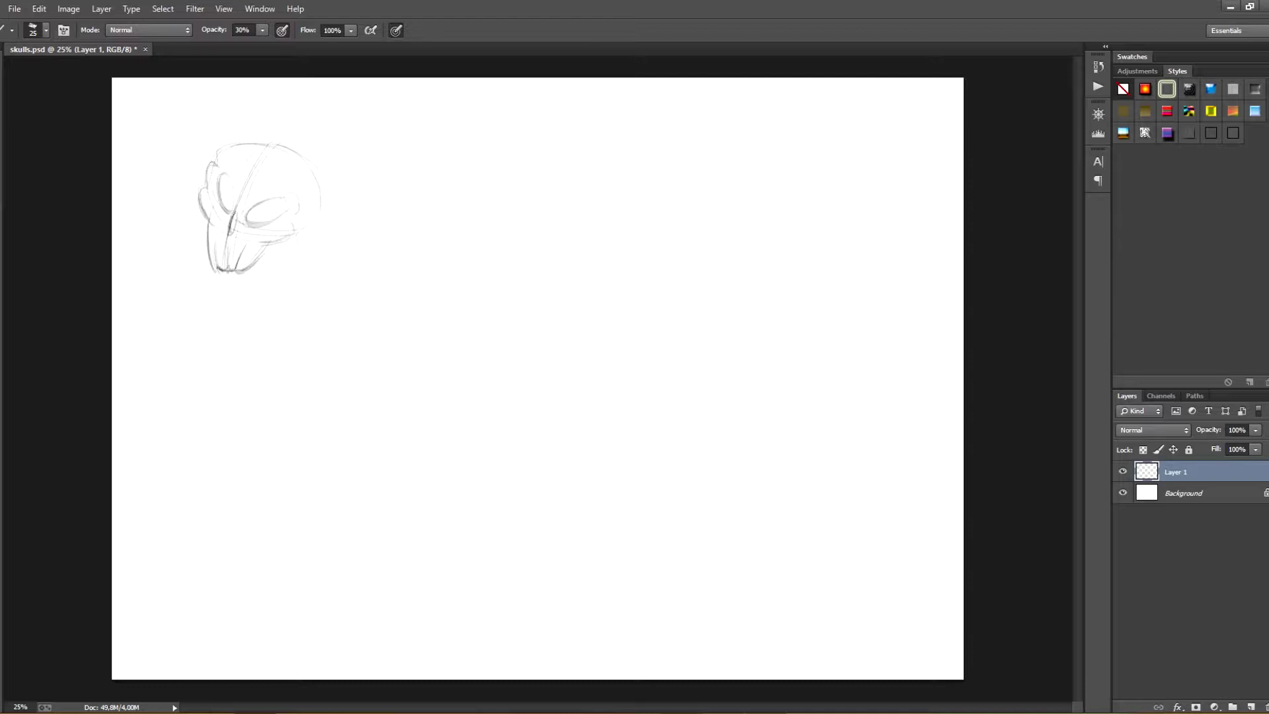
Sketch the rounded back of the first skull's cranium and the line running down to its jaw hinge.
drag(268, 158, 295, 259)
drag(264, 131, 339, 138)
key(ctrl+z)
drag(254, 140, 347, 191)
mouse_move(241, 135)
mouse_down()
mouse_move(295, 138)
mouse_move(315, 274)
mouse_up()
Sketch the loose lower-jaw shapes beneath the first skull and strengthen the curve of its cranium.
drag(274, 309, 329, 298)
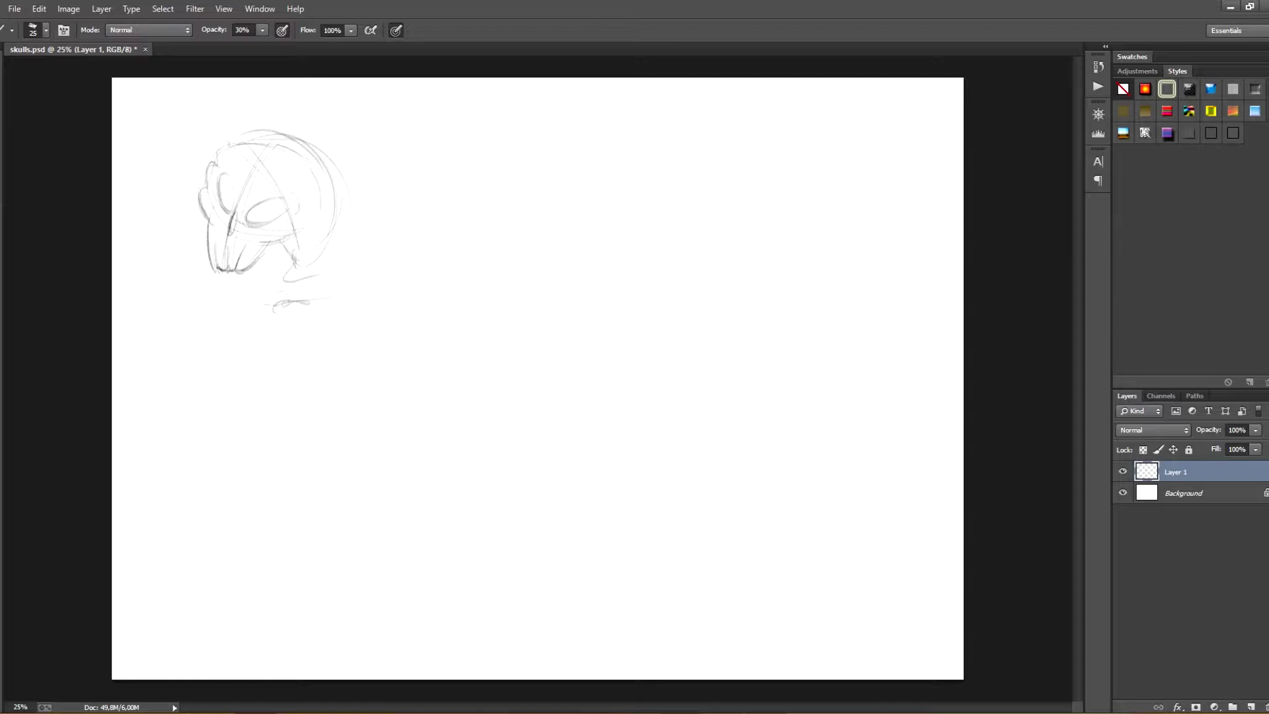
drag(250, 309, 281, 306)
mouse_move(206, 267)
mouse_down()
mouse_move(193, 302)
mouse_move(229, 306)
mouse_up()
mouse_move(234, 137)
mouse_down()
mouse_move(280, 129)
mouse_move(341, 208)
mouse_up()
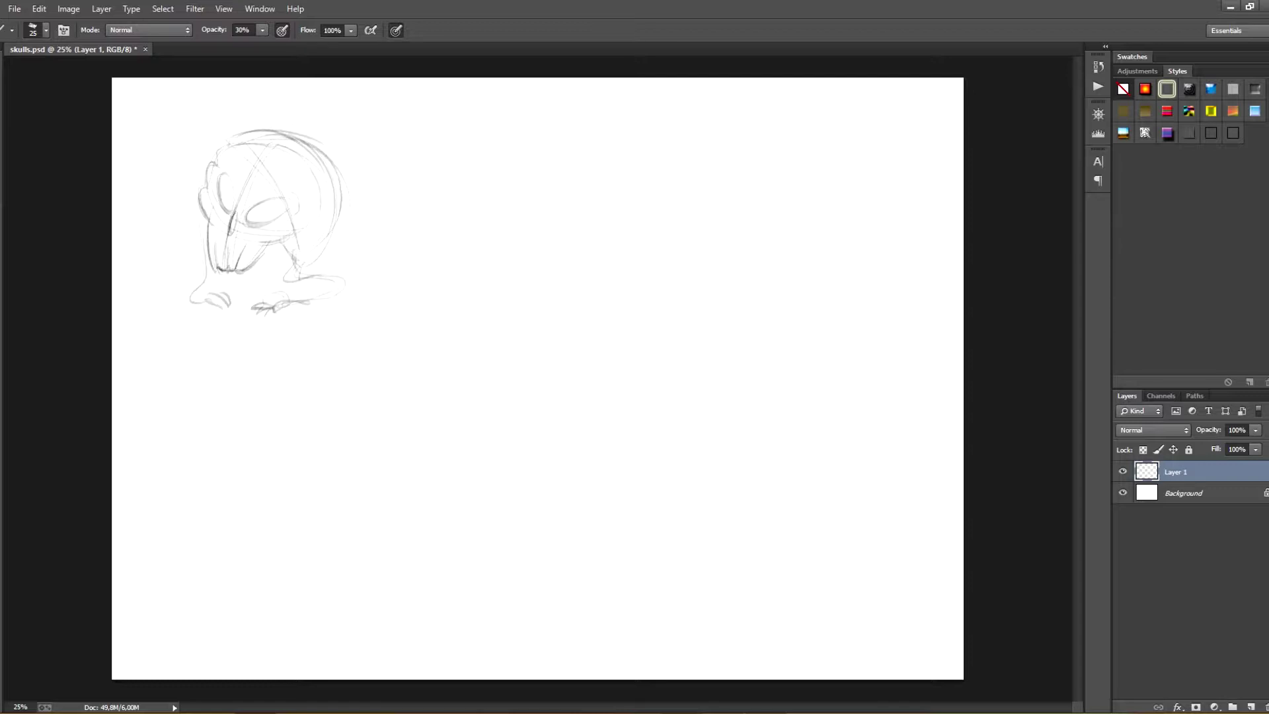
Draw curved bands across the first skull's cranium and strengthen its brow and cheek lines.
mouse_move(257, 159)
mouse_down()
mouse_move(294, 237)
mouse_move(342, 184)
mouse_up()
drag(256, 159, 303, 142)
mouse_move(293, 205)
mouse_down()
mouse_move(335, 198)
mouse_move(343, 215)
mouse_up()
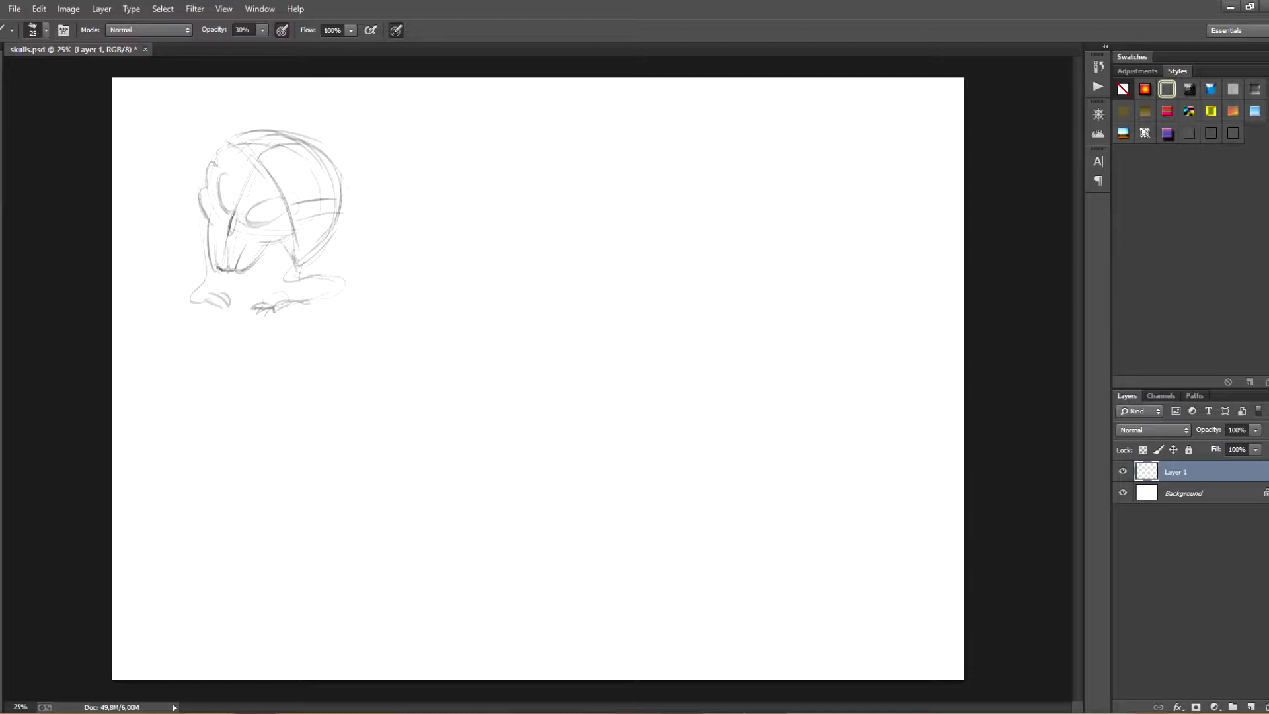
drag(224, 142, 248, 134)
drag(203, 191, 269, 244)
drag(241, 230, 289, 235)
Sketch a second, front-facing skull beside the first, with a round head, wide cheekbones and jagged upper teeth.
mouse_move(478, 267)
mouse_down()
mouse_move(497, 295)
mouse_move(543, 276)
mouse_up()
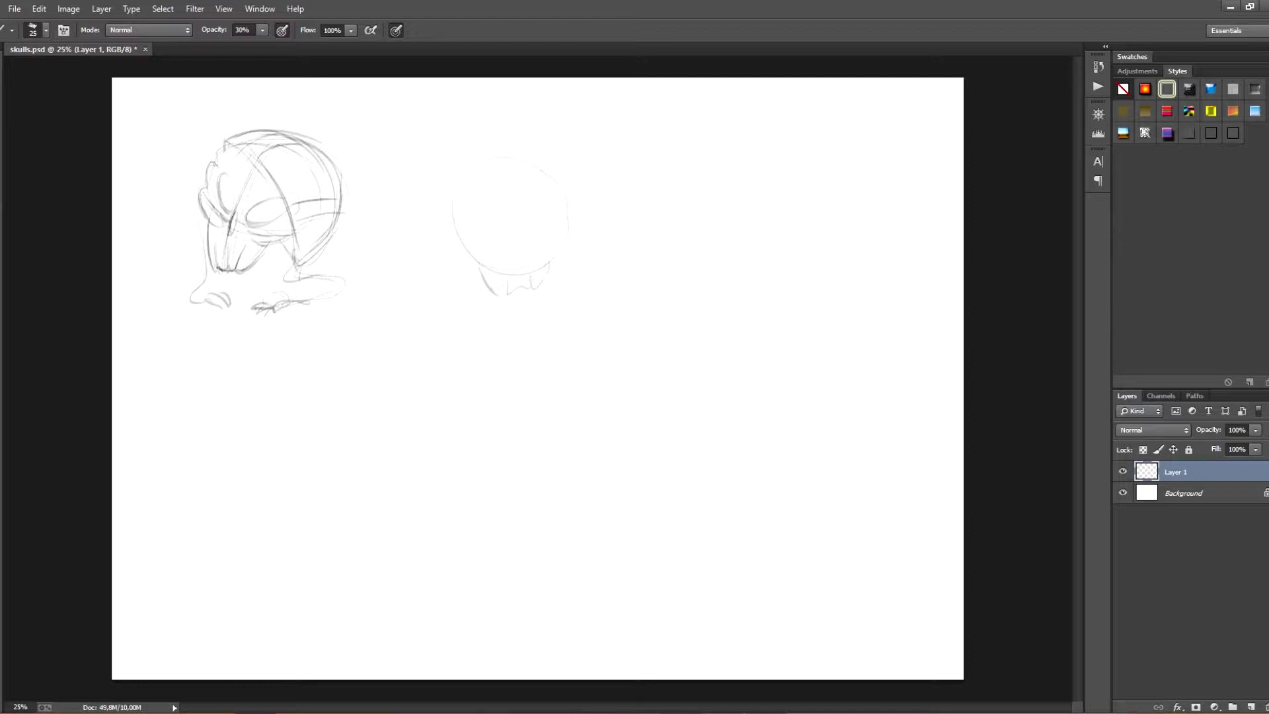
drag(431, 228, 484, 267)
mouse_move(568, 223)
mouse_down()
mouse_move(588, 234)
mouse_move(549, 264)
mouse_up()
mouse_move(475, 181)
mouse_down()
mouse_move(446, 221)
mouse_move(587, 198)
mouse_move(567, 175)
mouse_up()
key(ctrl+z)
key(e)
key(b)
drag(470, 271, 481, 280)
mouse_move(561, 259)
mouse_down()
mouse_move(489, 284)
mouse_move(519, 289)
mouse_up()
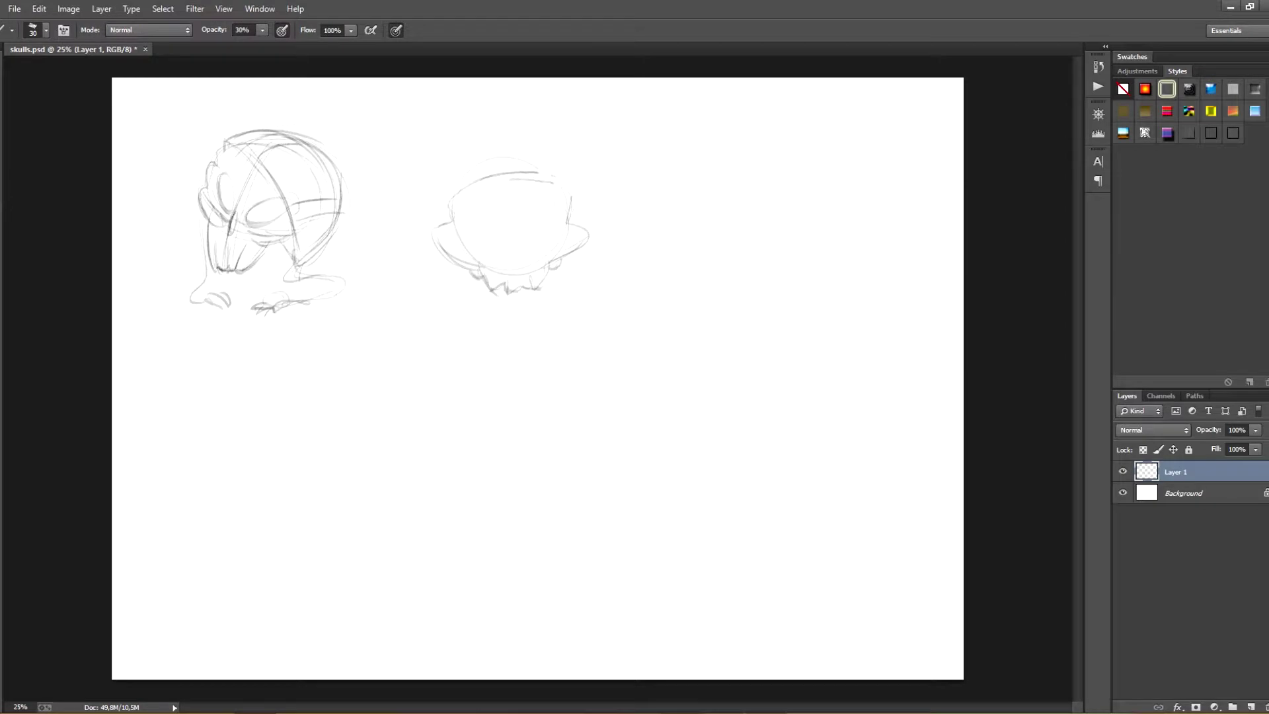
Draw the second skull's slanted eye sockets and nose, and firm up its forehead and temple outline.
mouse_move(540, 223)
mouse_down()
mouse_move(533, 255)
mouse_move(482, 261)
mouse_move(524, 264)
mouse_up()
mouse_move(456, 220)
mouse_down()
mouse_move(440, 225)
mouse_move(464, 228)
mouse_up()
mouse_move(460, 204)
mouse_down()
mouse_move(452, 221)
mouse_move(553, 178)
mouse_up()
drag(569, 193, 568, 249)
mouse_move(476, 215)
mouse_down()
mouse_move(458, 233)
mouse_move(465, 244)
mouse_up()
key(ctrl+z)
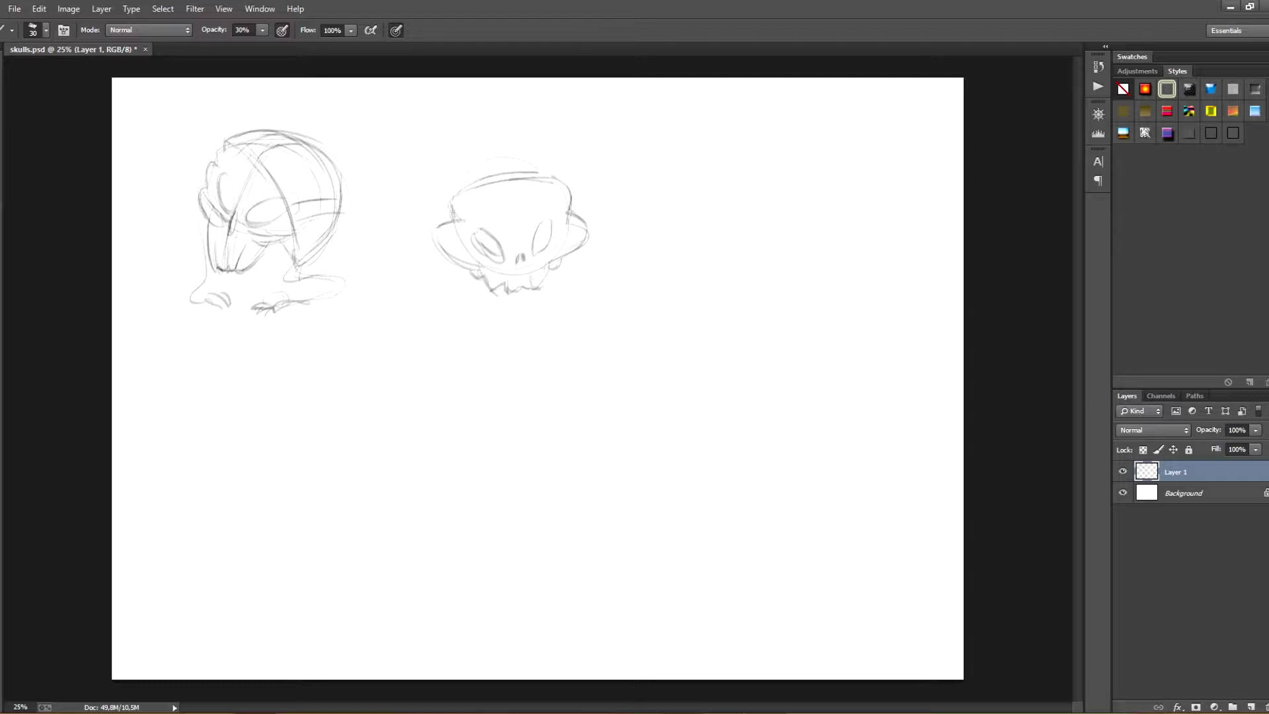
Sketch large curling pigtails on both sides of the second skull, with small round hair ties at their bases.
mouse_move(573, 116)
mouse_down()
mouse_move(631, 159)
mouse_move(610, 143)
mouse_up()
drag(570, 174, 614, 291)
mouse_move(481, 155)
mouse_down()
mouse_move(413, 208)
mouse_move(446, 291)
mouse_move(420, 304)
mouse_up()
drag(430, 151, 464, 171)
drag(456, 176, 469, 195)
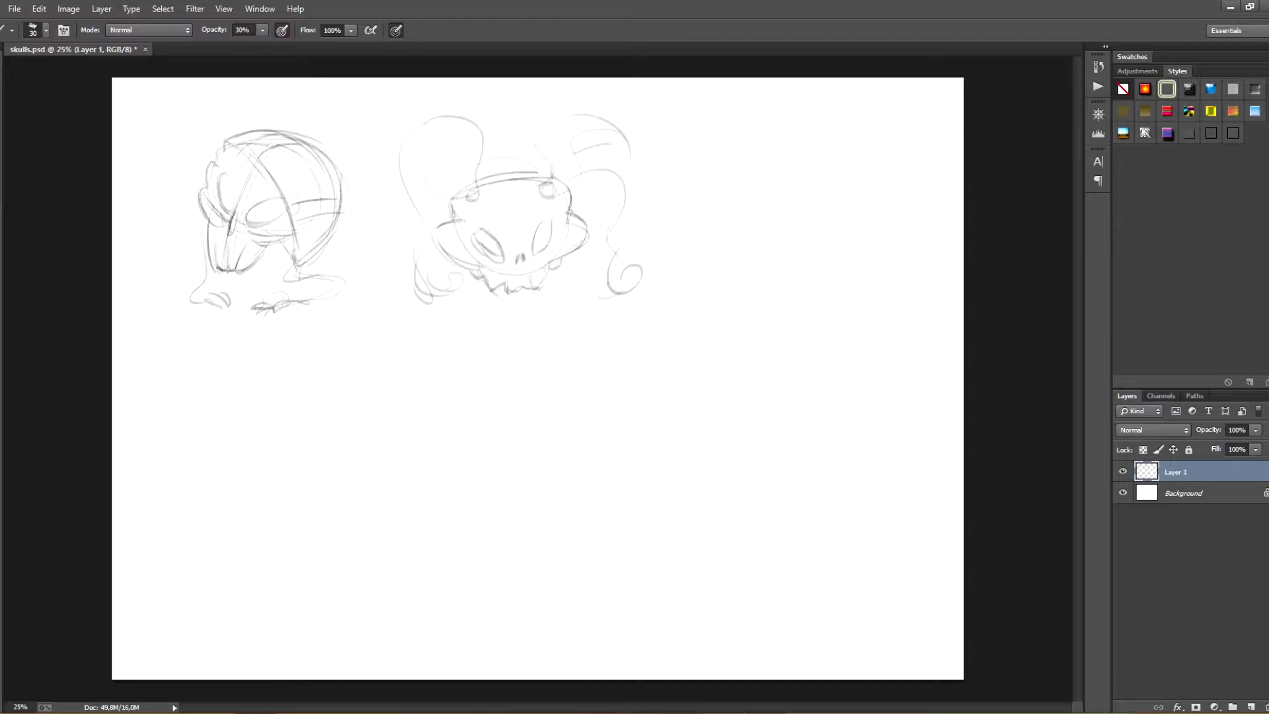
Add inner strands and curls to the second skull's pigtails and close the contour of the right one.
drag(444, 144, 451, 198)
drag(431, 281, 405, 302)
drag(561, 193, 583, 191)
key(e)
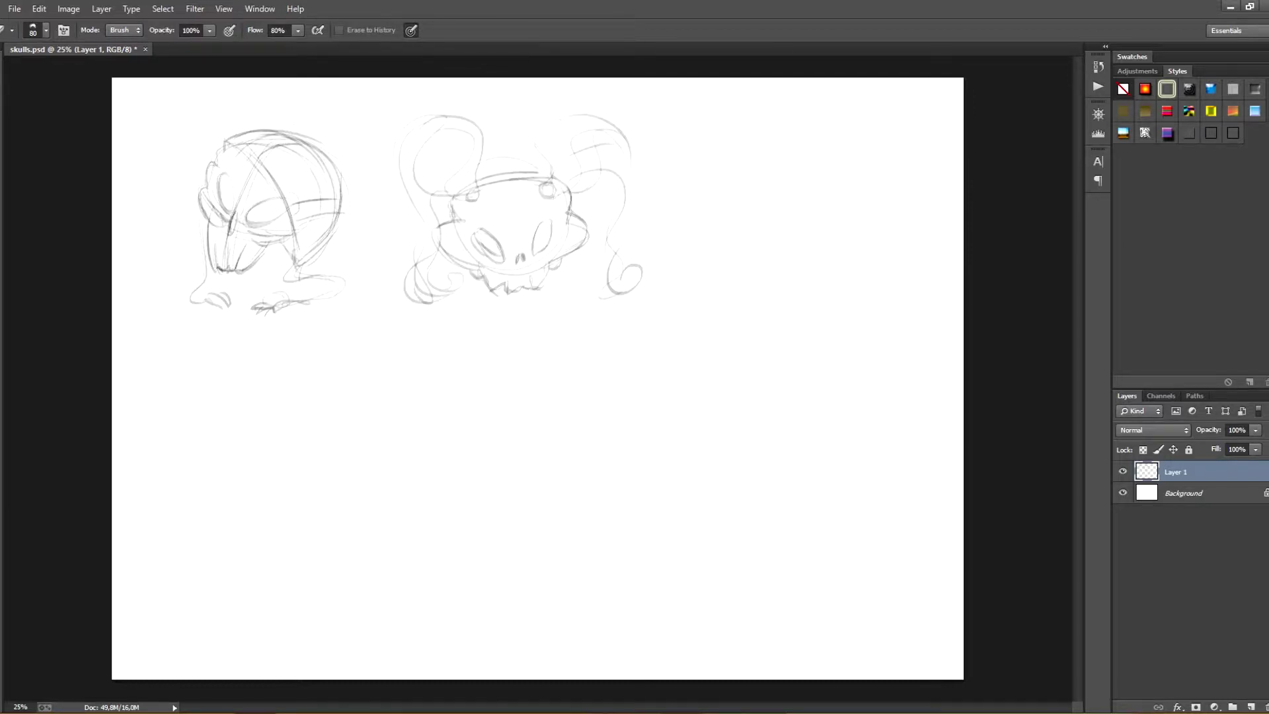
key(b)
drag(550, 173, 555, 120)
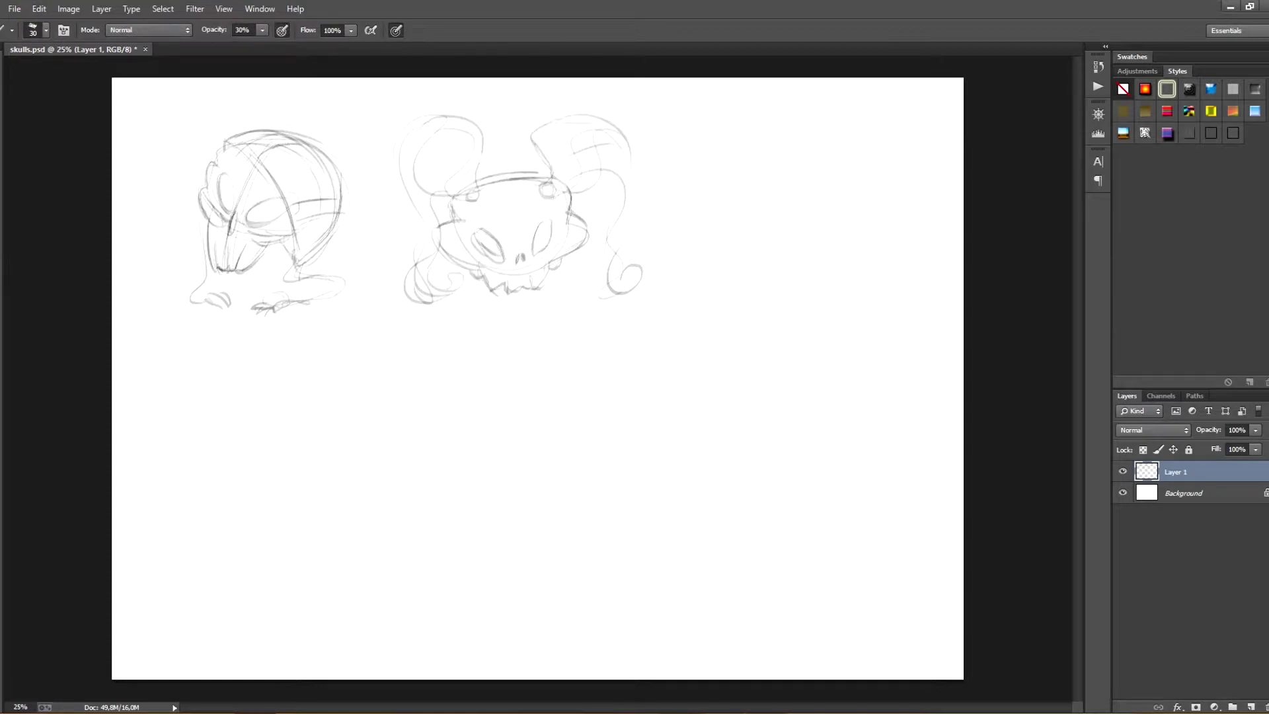
Erase stray lines around the second skull's pigtail and draw a small heart on its cheek.
key(e)
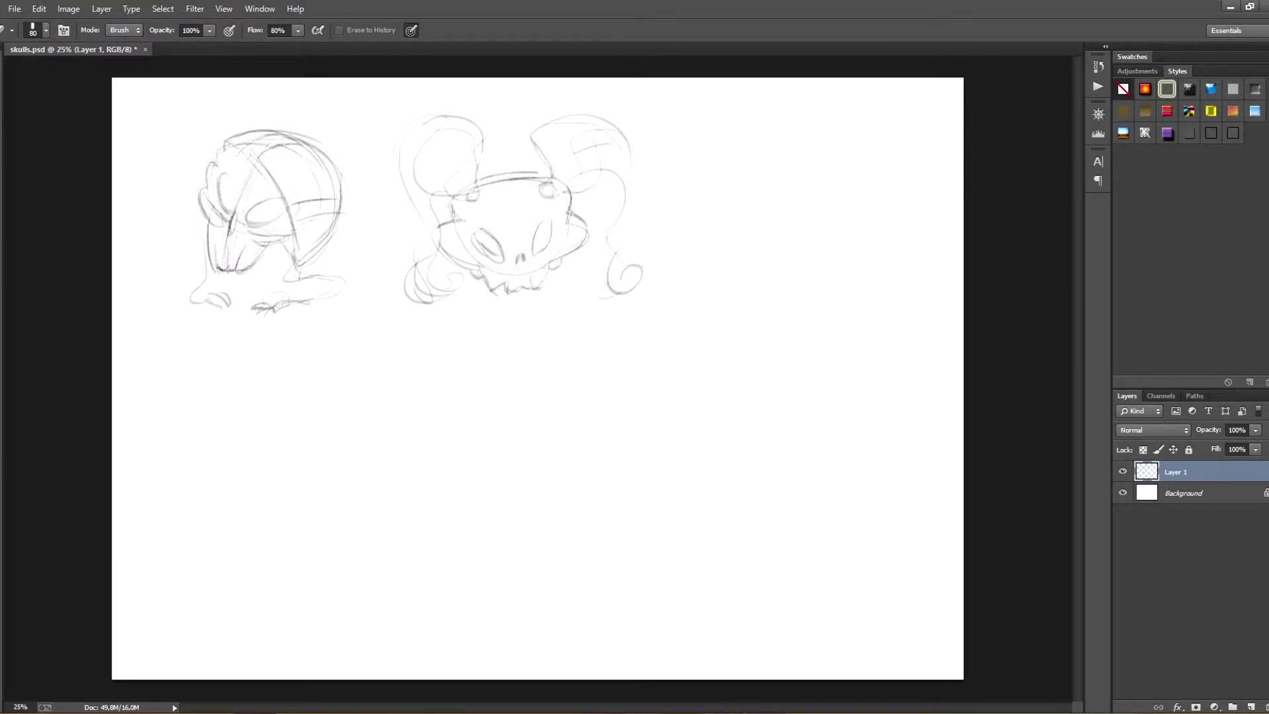
key(b)
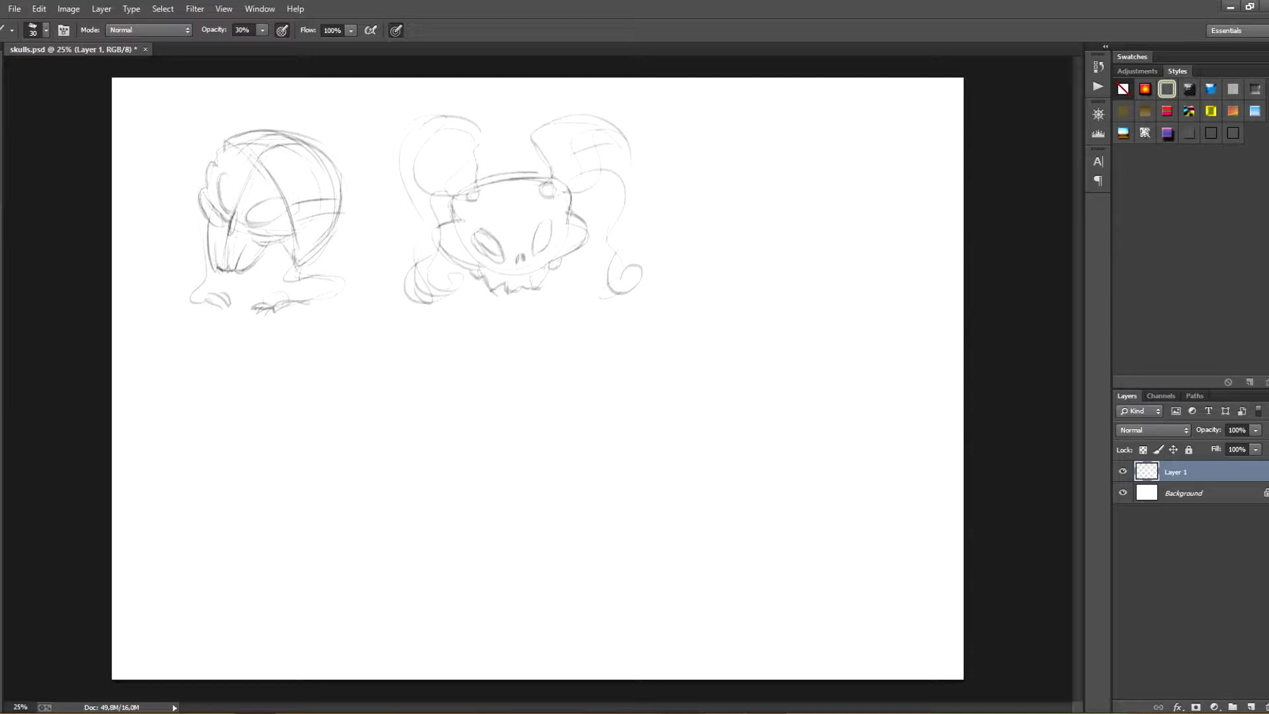
drag(467, 236, 452, 252)
Sketch a third skull in the canvas's upper-right area with a rounded cranium, narrow jaw, eye sockets and nose.
mouse_move(753, 259)
mouse_down()
mouse_move(754, 288)
mouse_move(807, 273)
mouse_up()
mouse_move(747, 222)
mouse_down()
mouse_move(754, 250)
mouse_move(828, 261)
mouse_up()
mouse_move(775, 227)
mouse_down()
mouse_move(764, 239)
mouse_move(808, 256)
mouse_up()
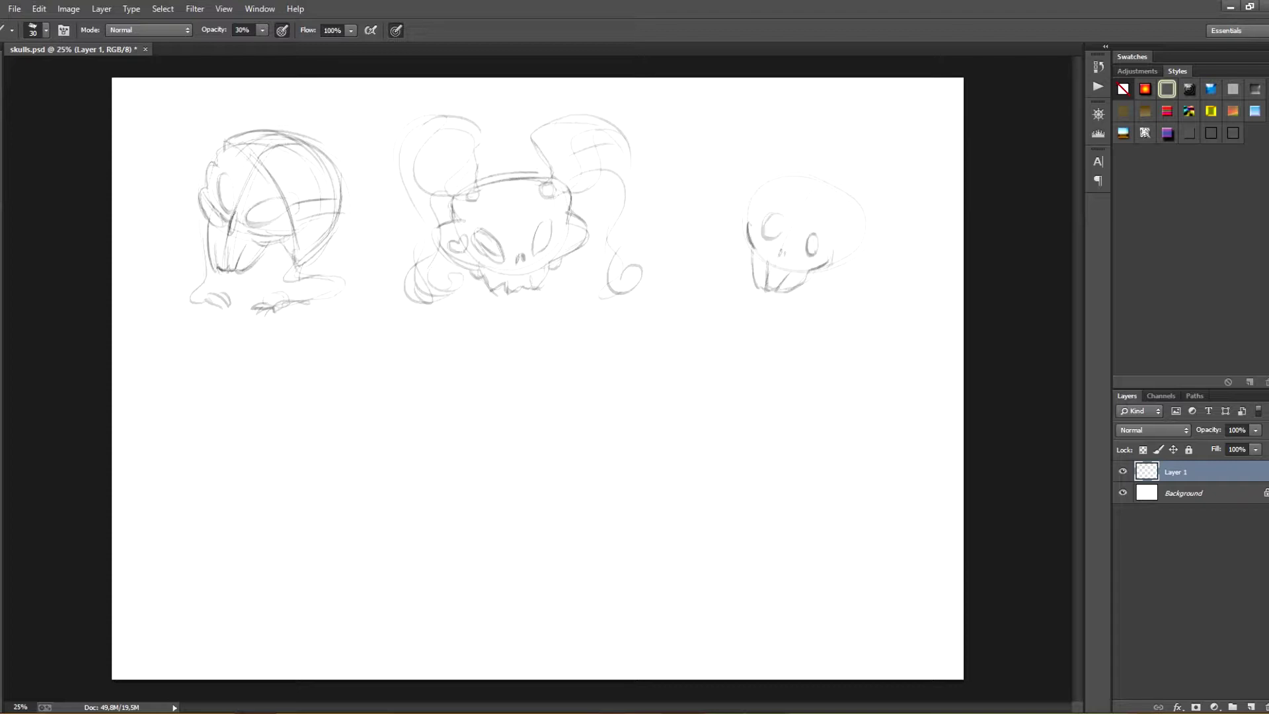
mouse_move(781, 173)
mouse_down()
mouse_move(807, 171)
mouse_move(863, 220)
mouse_move(839, 254)
mouse_up()
mouse_move(754, 217)
mouse_down()
mouse_move(848, 193)
mouse_move(859, 203)
mouse_move(798, 267)
mouse_up()
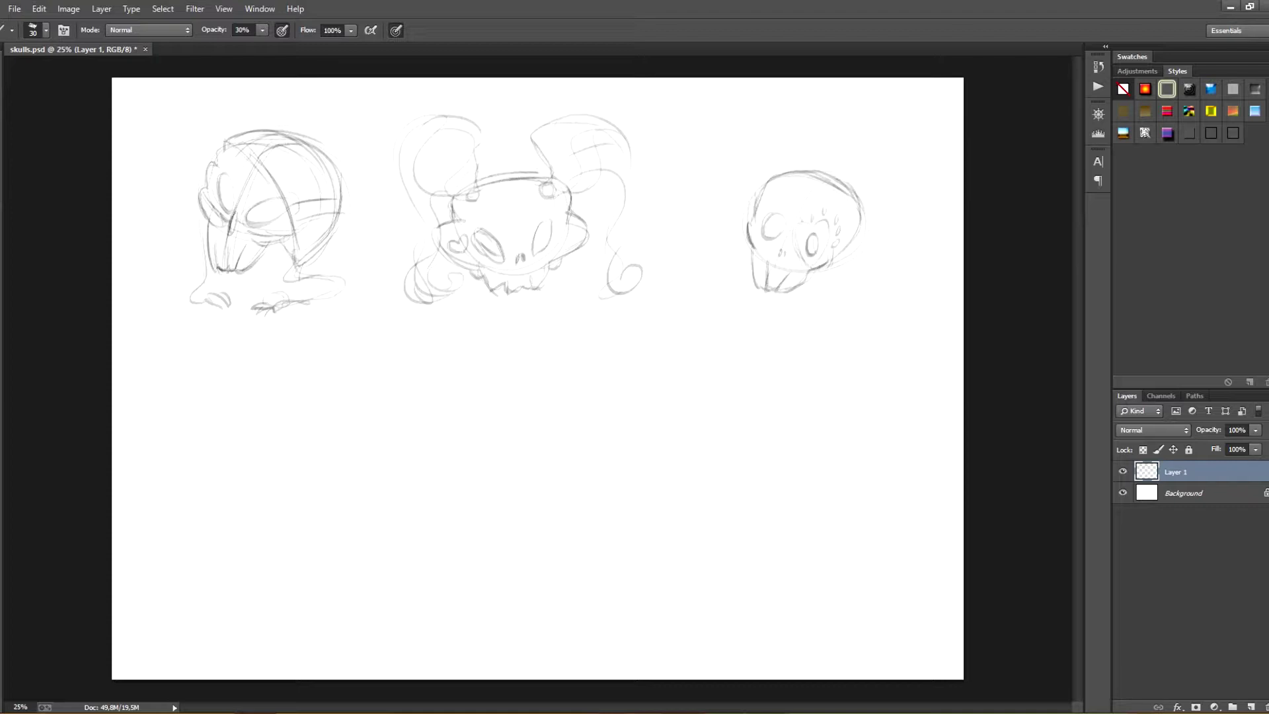
Decorate the third skull with sugar-skull patterns across its forehead, around its eyes and near its mouth.
mouse_move(768, 198)
mouse_down()
mouse_move(801, 177)
mouse_move(759, 202)
mouse_up()
mouse_move(764, 242)
mouse_down()
mouse_move(757, 257)
mouse_move(793, 209)
mouse_move(753, 243)
mouse_move(783, 211)
mouse_move(848, 216)
mouse_move(838, 195)
mouse_up()
drag(831, 194, 839, 185)
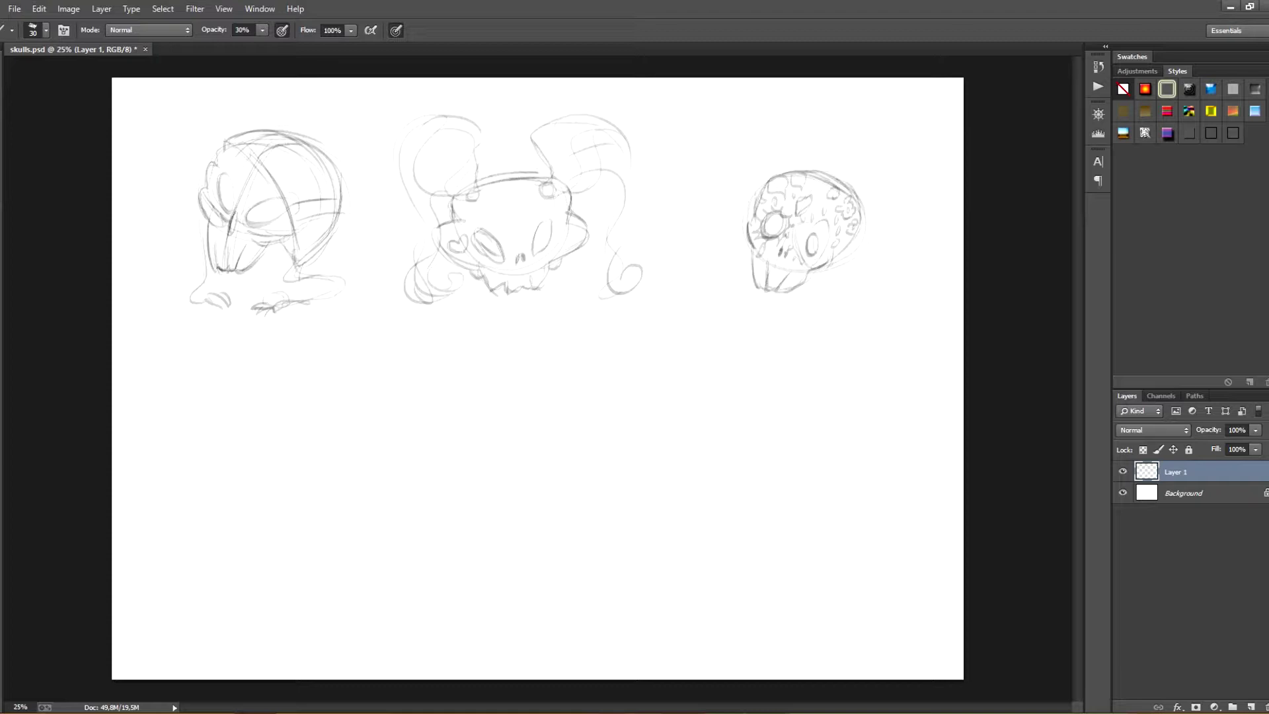
mouse_move(753, 257)
mouse_down()
mouse_move(757, 291)
mouse_move(829, 255)
mouse_up()
Block in a fourth skull below the first, with a round cranium, facial guidelines and an upper tooth area.
drag(262, 399, 312, 495)
drag(244, 398, 330, 460)
mouse_move(277, 522)
mouse_down()
mouse_move(282, 539)
mouse_move(307, 533)
mouse_up()
drag(276, 513, 295, 541)
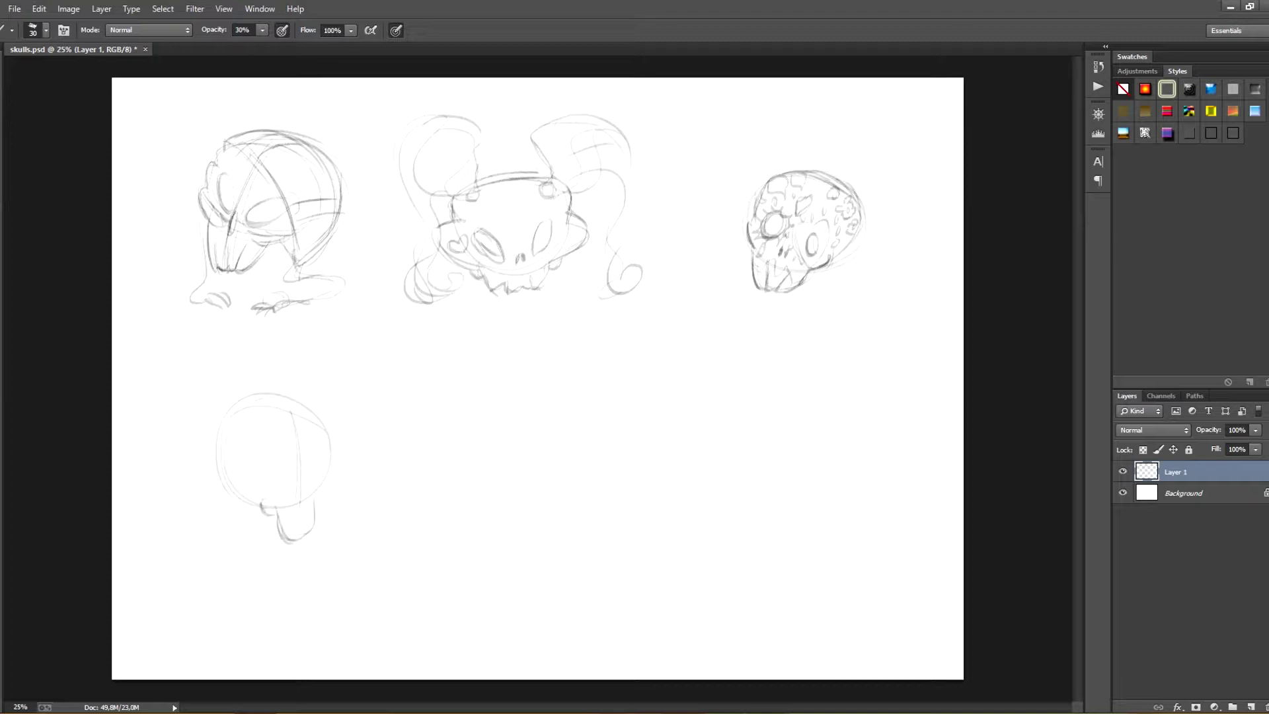
Draw the fourth skull's eye sockets, cheekbones and tooth divisions, and begin its lower jaw.
drag(261, 501, 276, 515)
drag(314, 485, 321, 502)
drag(274, 444, 309, 480)
drag(329, 441, 300, 527)
mouse_move(294, 516)
mouse_down()
mouse_move(292, 538)
mouse_move(307, 529)
mouse_up()
drag(249, 500, 288, 564)
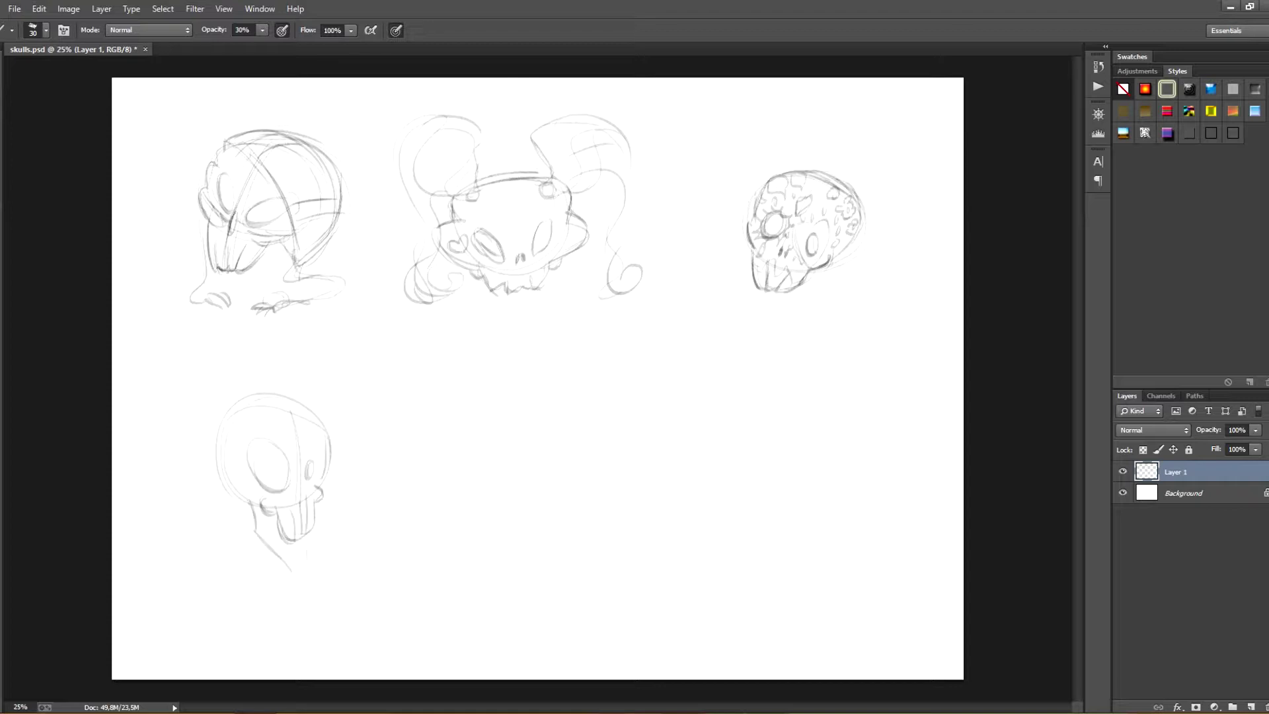
Complete the fourth skull's pointed lower jaw, shade the open mouth gap, and reinforce its large eye socket.
drag(313, 504, 313, 548)
mouse_move(306, 558)
mouse_down()
mouse_move(293, 569)
mouse_move(310, 533)
mouse_move(286, 546)
mouse_move(271, 534)
mouse_move(291, 572)
mouse_up()
mouse_move(285, 570)
mouse_down()
mouse_move(307, 549)
mouse_move(297, 569)
mouse_up()
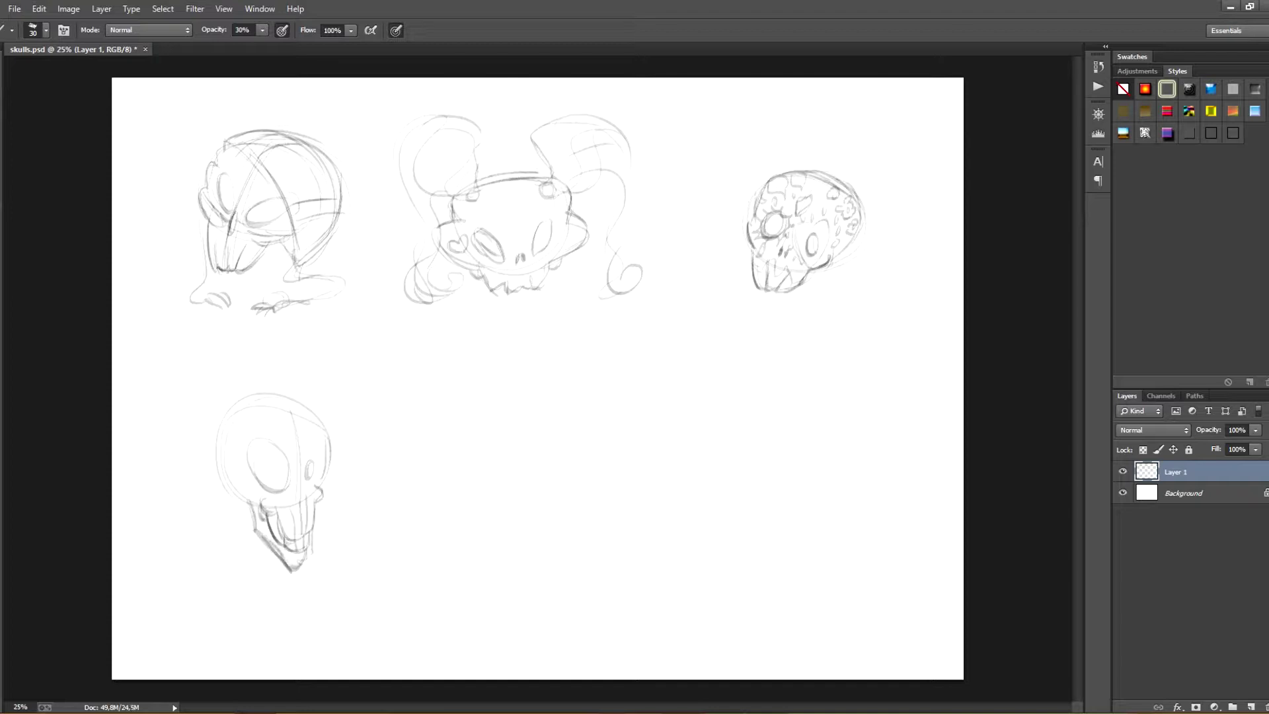
drag(270, 511, 281, 547)
drag(248, 499, 242, 509)
mouse_move(253, 456)
mouse_down()
mouse_move(270, 494)
mouse_move(299, 489)
mouse_up()
mouse_move(281, 446)
mouse_down()
mouse_move(285, 481)
mouse_move(227, 495)
mouse_up()
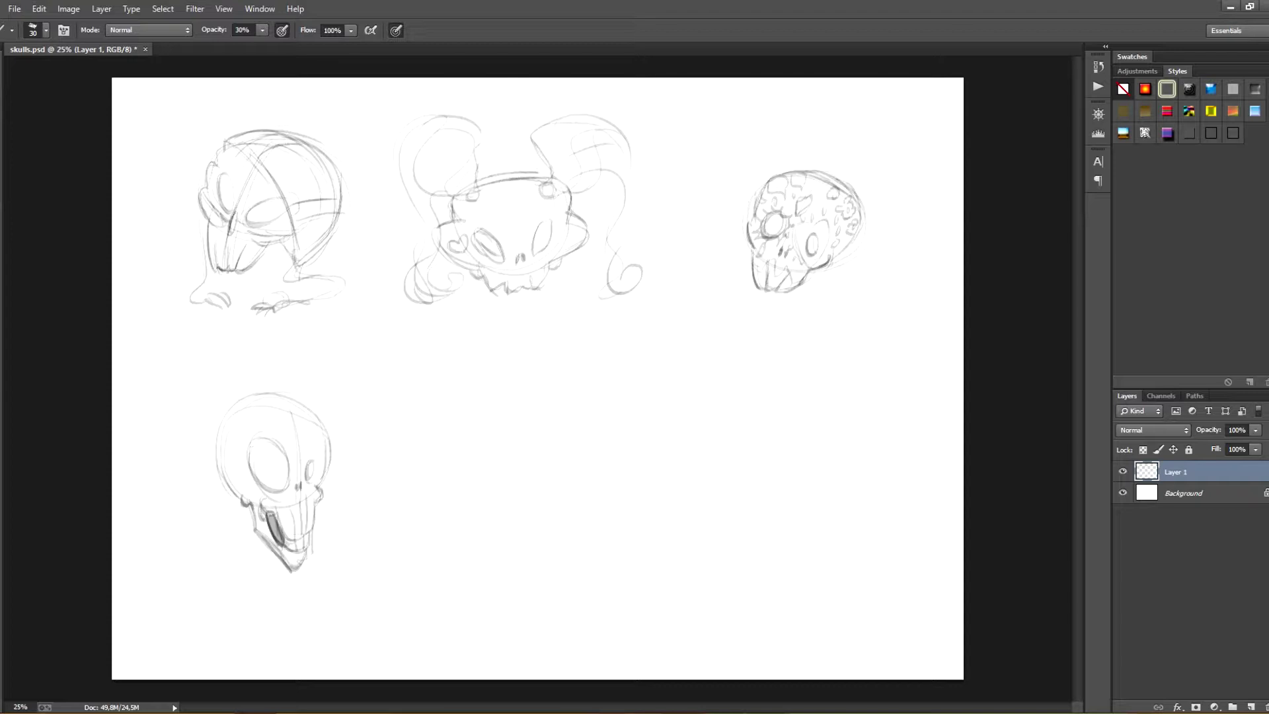
Add tall curved horns to the fourth skull and darken the side of its head and jaw.
mouse_move(230, 419)
mouse_down()
mouse_move(236, 455)
mouse_move(198, 417)
mouse_move(209, 354)
mouse_up()
drag(214, 354, 231, 419)
drag(311, 356, 333, 431)
mouse_move(193, 380)
mouse_down()
mouse_move(196, 414)
mouse_move(301, 388)
mouse_move(309, 413)
mouse_up()
drag(217, 462, 233, 498)
drag(313, 529, 298, 569)
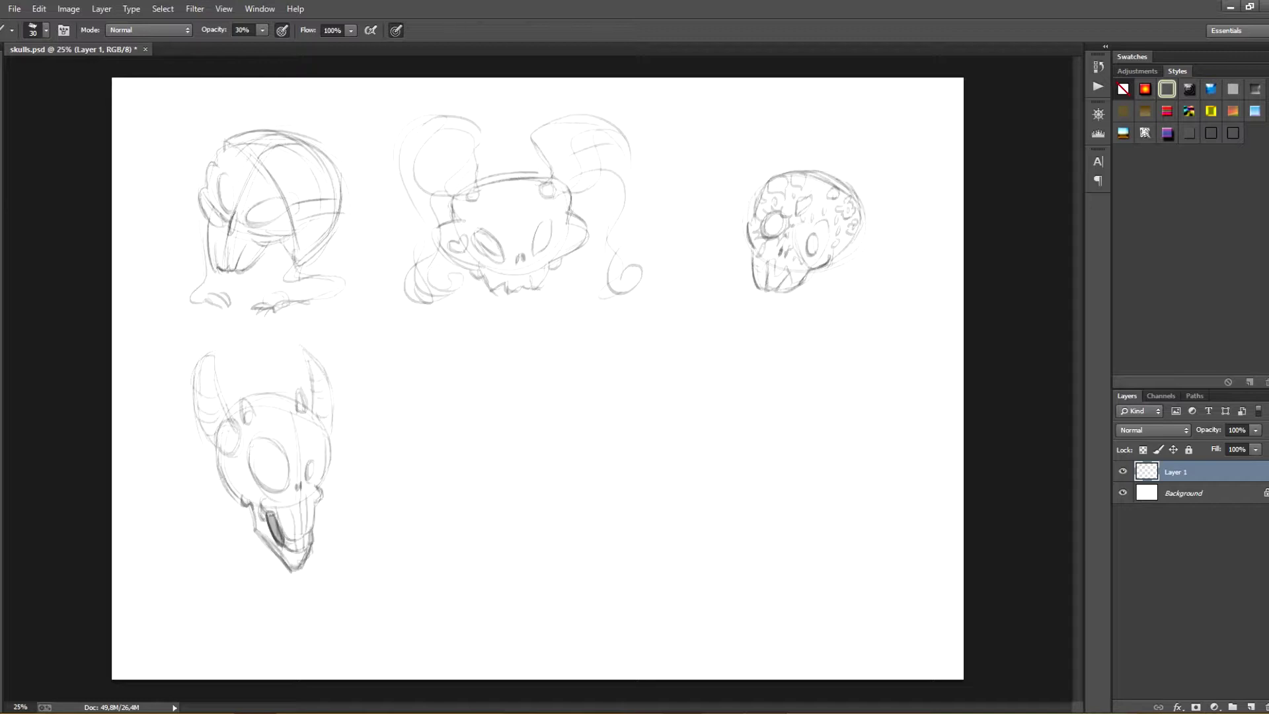
Sketch a fifth skull in the lower middle with a wide cranium, heart-shaped eyes, blocky teeth and surrounding petals.
drag(473, 486, 587, 452)
drag(469, 463, 574, 469)
mouse_move(519, 423)
mouse_down()
mouse_move(516, 508)
mouse_move(501, 524)
mouse_move(539, 516)
mouse_up()
mouse_move(538, 464)
mouse_down()
mouse_move(541, 485)
mouse_move(546, 463)
mouse_move(489, 480)
mouse_move(520, 523)
mouse_move(543, 518)
mouse_move(494, 509)
mouse_move(515, 494)
mouse_move(476, 498)
mouse_up()
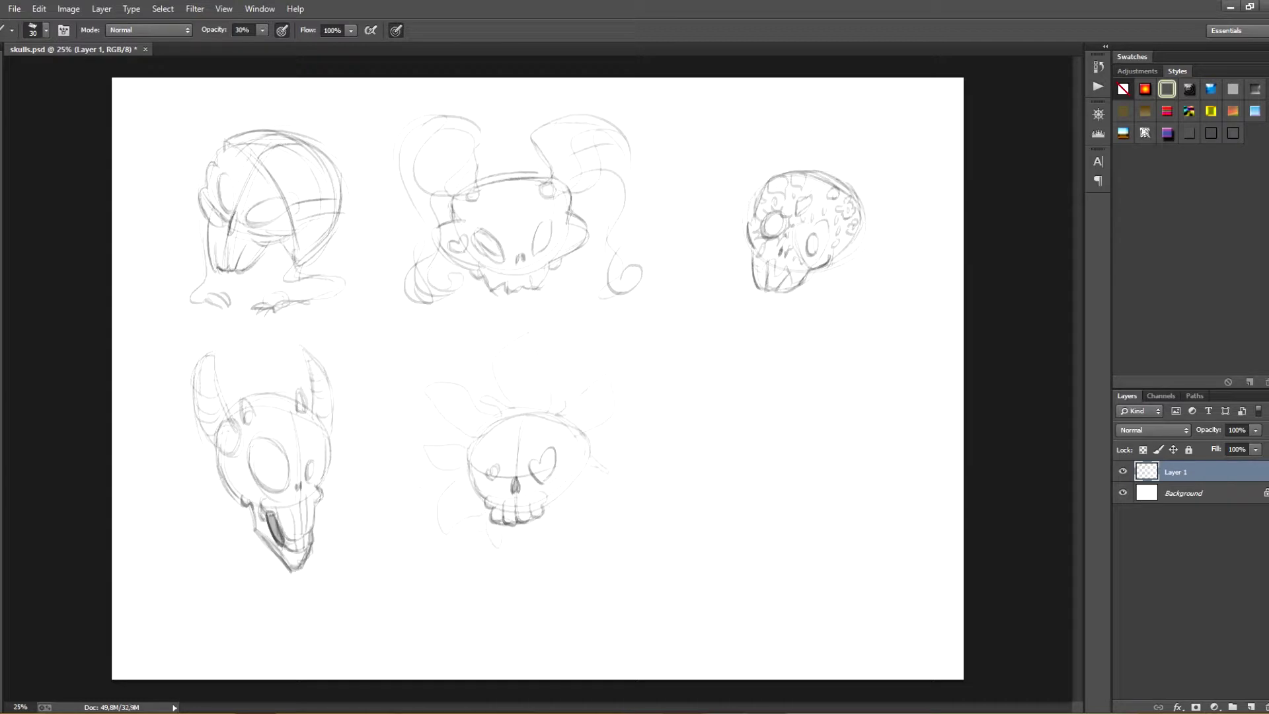
Extend the petals and leaf shapes radiating around the fifth skull, strengthen its outline, and undo the last strokes.
mouse_move(527, 530)
mouse_down()
mouse_move(555, 569)
mouse_move(603, 542)
mouse_up()
drag(481, 429, 491, 421)
drag(584, 437, 555, 496)
mouse_move(486, 460)
mouse_down()
mouse_move(473, 500)
mouse_move(437, 523)
mouse_move(489, 517)
mouse_move(504, 423)
mouse_up()
key(ctrl+alt+z)
key(ctrl+alt+z)
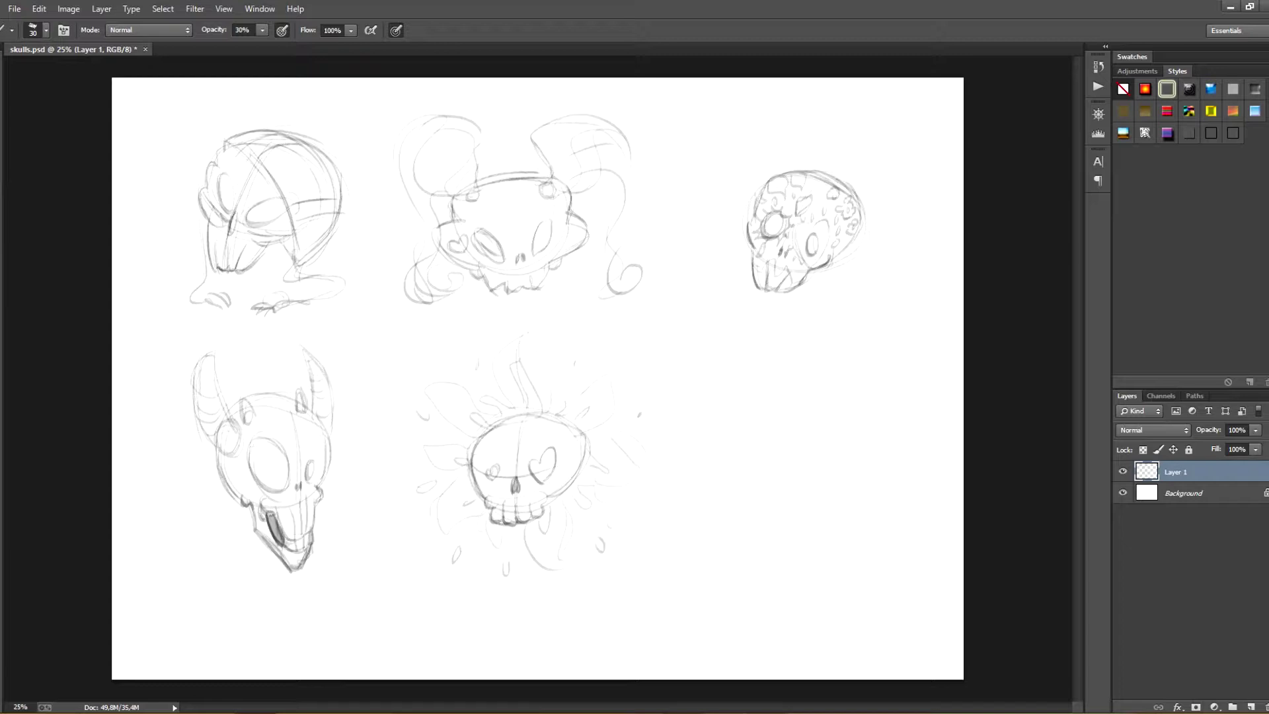
Block in a sixth skull in the canvas's lower-right area with a round cranium and long pointed fangs.
mouse_move(792, 390)
mouse_down()
mouse_move(806, 502)
mouse_move(792, 536)
mouse_move(810, 551)
mouse_up()
drag(806, 502, 805, 529)
drag(820, 499, 816, 521)
drag(836, 496, 822, 544)
drag(838, 485, 822, 543)
drag(777, 502, 782, 515)
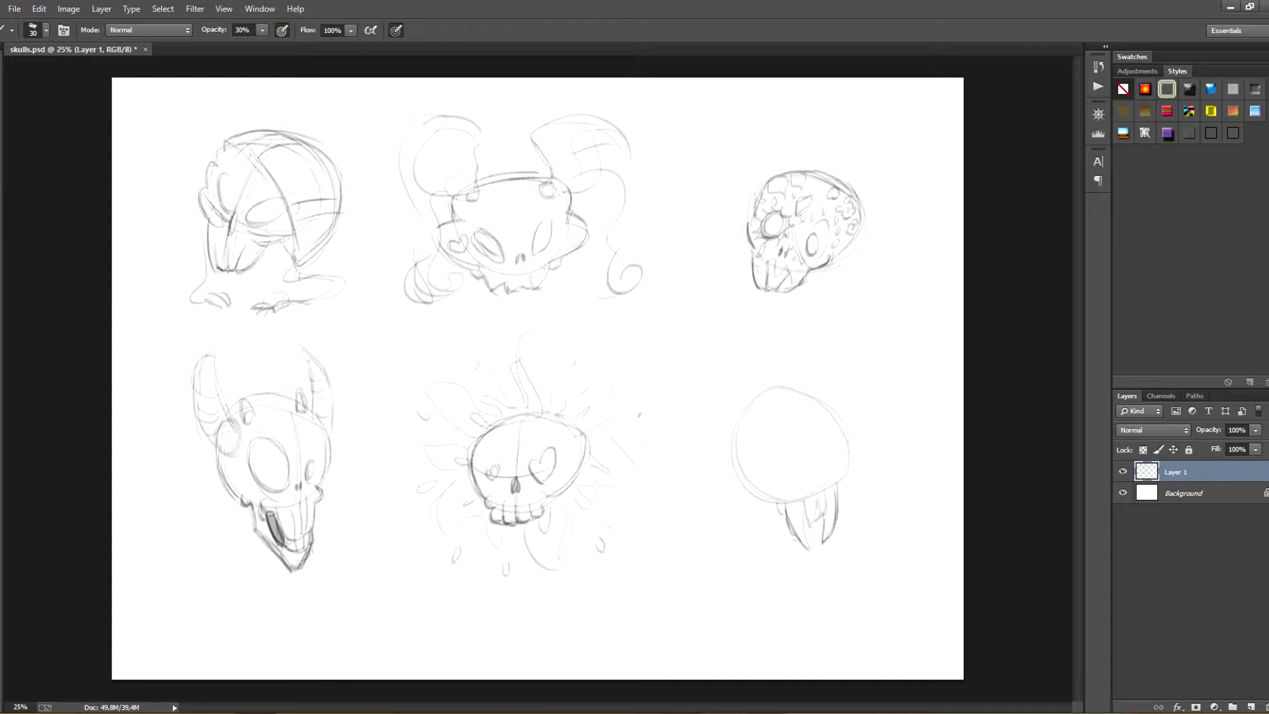
Draw the sixth skull's narrow eye sockets and refine the fangs and inner teeth.
drag(787, 457, 791, 483)
mouse_move(774, 453)
mouse_down()
mouse_move(792, 488)
mouse_move(788, 477)
mouse_up()
drag(819, 434, 824, 481)
drag(773, 441, 792, 484)
drag(810, 470, 801, 534)
key(ctrl+z)
drag(813, 501, 805, 548)
drag(826, 490, 813, 522)
Erase and redraw the sixth skull's eye sockets as narrow slanted slits.
key(e)
drag(773, 438, 798, 485)
key(b)
drag(765, 446, 797, 488)
key(e)
key(b)
drag(822, 433, 824, 481)
Draw pointed cheekbones on both sides of the sixth skull's face.
mouse_move(752, 488)
mouse_down()
mouse_move(768, 483)
mouse_move(790, 507)
mouse_move(774, 502)
mouse_up()
drag(848, 467, 838, 489)
mouse_move(760, 485)
mouse_down()
mouse_move(734, 413)
mouse_move(849, 429)
mouse_move(846, 470)
mouse_move(768, 514)
mouse_up()
drag(847, 438, 840, 470)
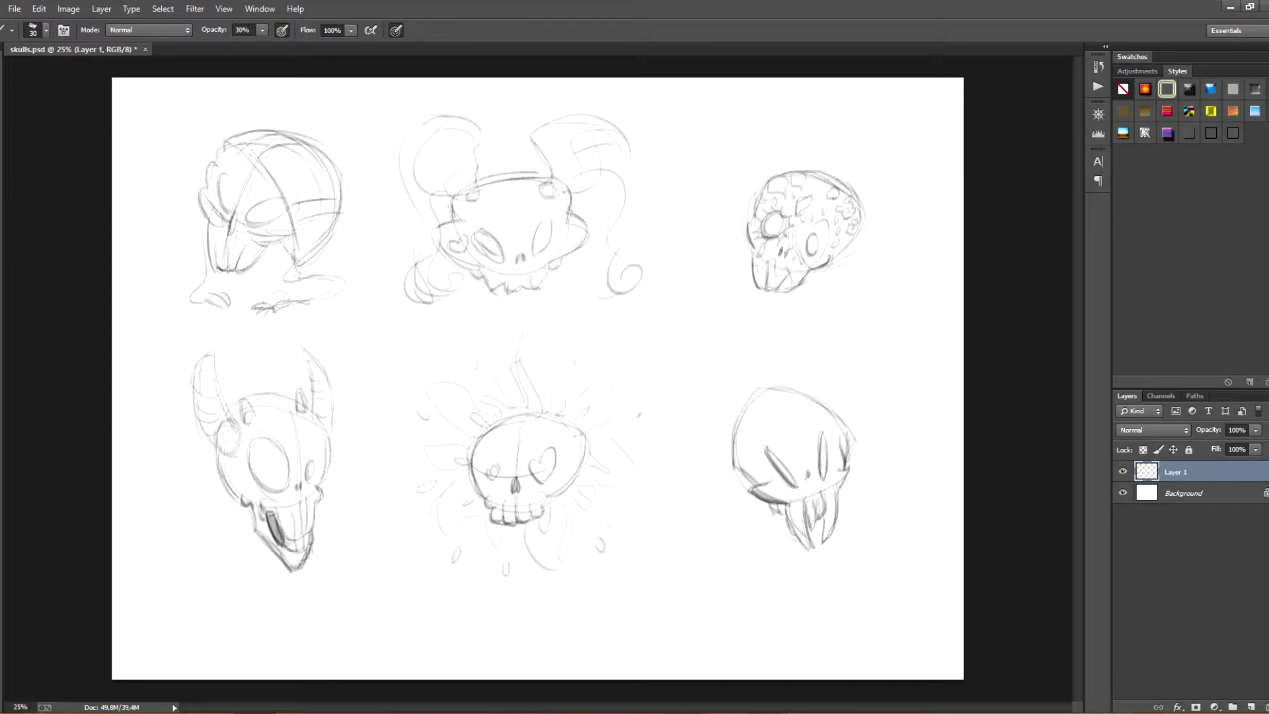
Rework the right side of the sixth skull's cranium, erasing stray lines and redrawing a darker contour.
drag(820, 421, 845, 466)
drag(806, 398, 839, 429)
key(e)
mouse_move(831, 417)
mouse_down()
mouse_move(849, 454)
mouse_move(803, 432)
mouse_up()
key(b)
drag(810, 404, 840, 434)
key(e)
mouse_move(814, 432)
mouse_down()
mouse_move(832, 426)
mouse_move(847, 467)
mouse_up()
key(b)
drag(797, 395, 824, 416)
mouse_move(811, 399)
mouse_down()
mouse_move(843, 469)
mouse_move(838, 436)
mouse_move(839, 448)
mouse_up()
mouse_move(757, 430)
mouse_down()
mouse_move(745, 462)
mouse_move(618, 438)
mouse_up()
key(ctrl+alt+z)
key(ctrl+alt+z)
key(ctrl+alt+z)
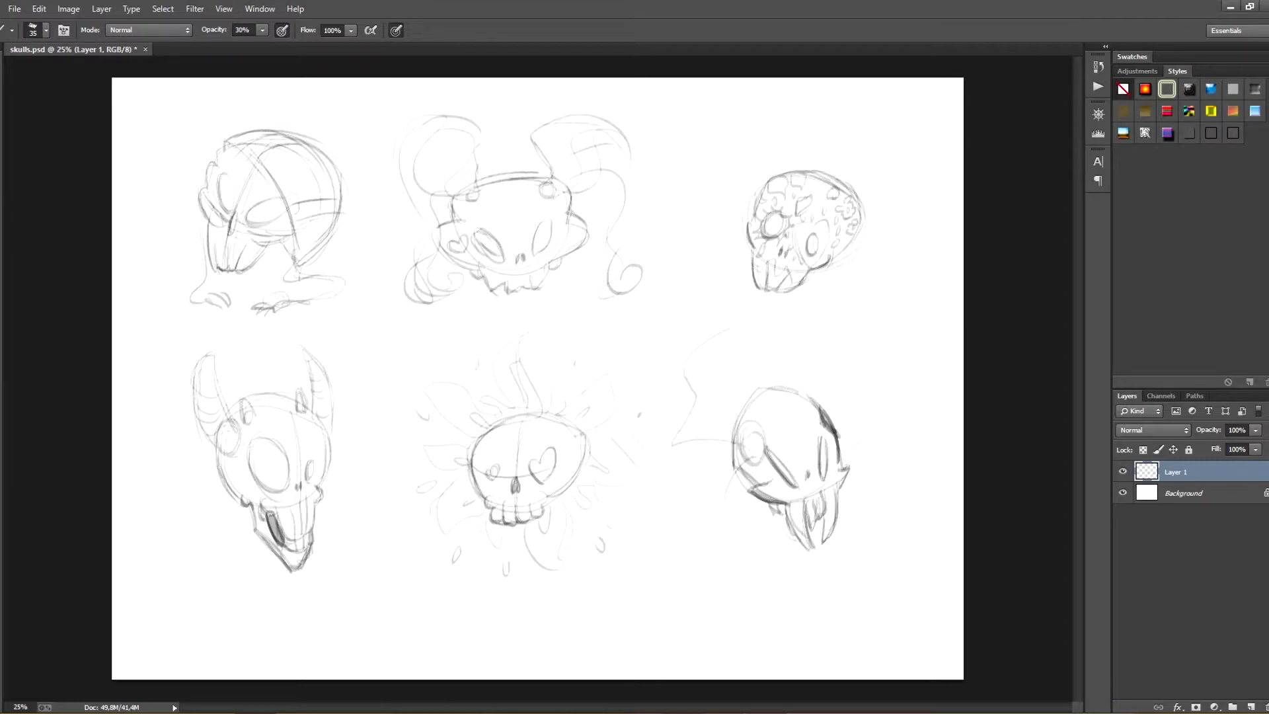
key(ctrl+alt+z)
key(ctrl+alt+z)
key(ctrl+alt+z)
Sketch large bat-like wing shapes rising from both sides of the sixth skull.
drag(692, 328, 761, 440)
mouse_move(854, 369)
mouse_down()
mouse_move(779, 311)
mouse_move(831, 413)
mouse_up()
drag(826, 334, 869, 392)
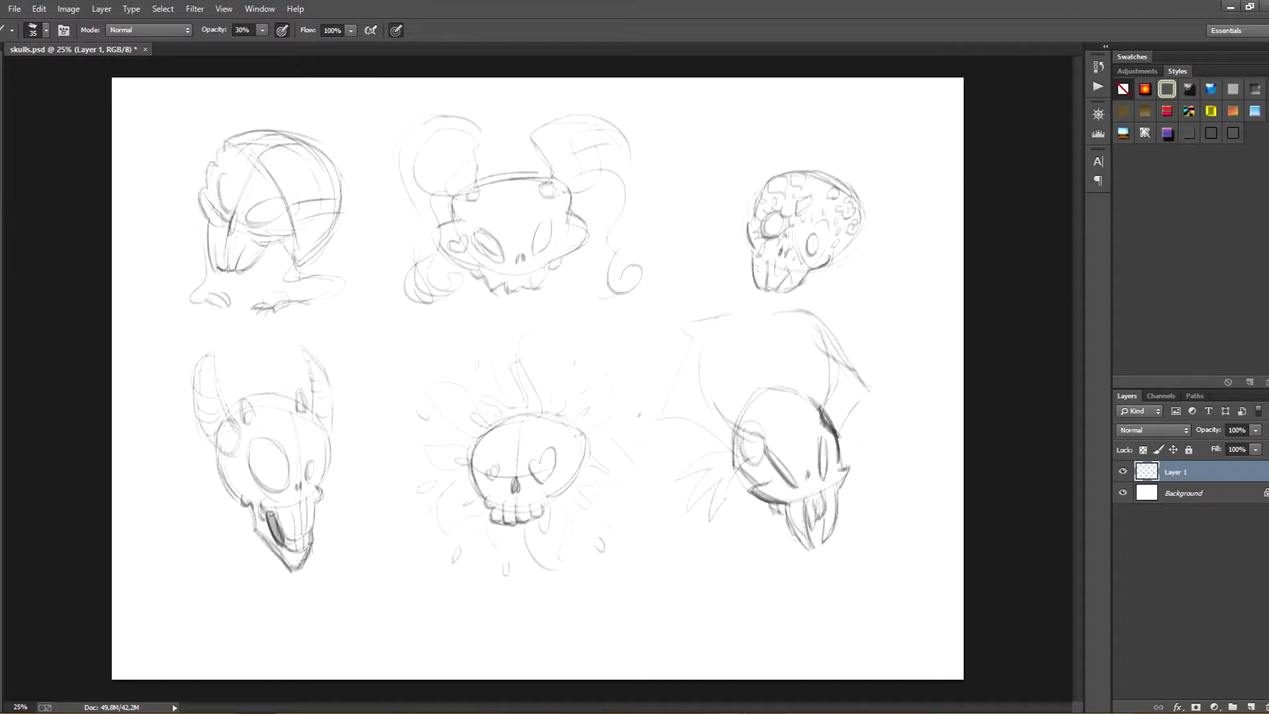
Draw the scalloped lower edge of the sixth skull's left wing and the inner edge of its right wing.
drag(752, 461, 726, 468)
mouse_move(697, 433)
mouse_down()
mouse_move(728, 454)
mouse_move(706, 473)
mouse_up()
drag(709, 471, 725, 464)
drag(856, 408, 846, 450)
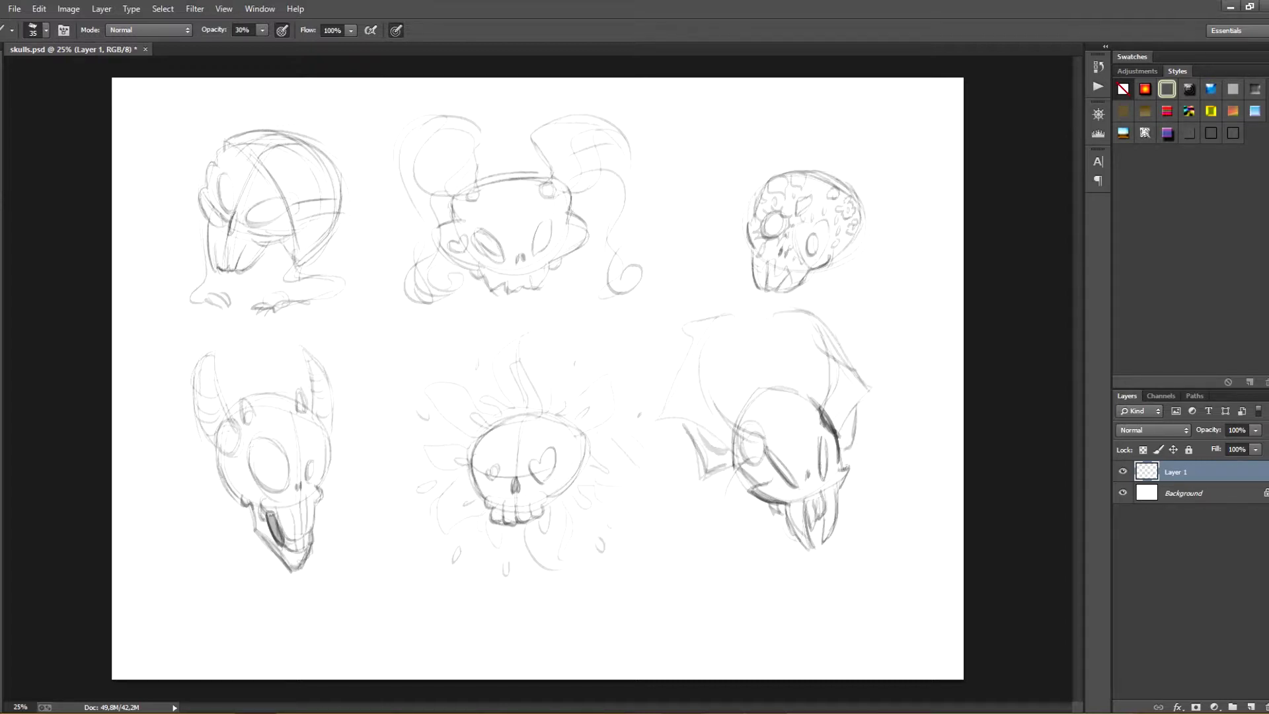
mouse_move(756, 411)
mouse_down()
mouse_move(741, 403)
mouse_move(753, 324)
mouse_move(771, 319)
mouse_up()
key(ctrl+alt+z)
key(ctrl+alt+z)
key(ctrl+alt+z)
key(ctrl+alt+z)
key(ctrl+alt+z)
Draw a curved spike with a rounded base rising from the top of the sixth skull's forehead.
drag(789, 415, 790, 414)
drag(779, 419, 792, 401)
mouse_move(765, 328)
mouse_down()
mouse_move(804, 380)
mouse_move(807, 426)
mouse_up()
drag(790, 385, 781, 423)
Strengthen the edges of the sixth skull's wings and the top contour of its cranium.
mouse_move(719, 339)
mouse_down()
mouse_move(701, 414)
mouse_move(676, 403)
mouse_up()
drag(669, 371, 706, 429)
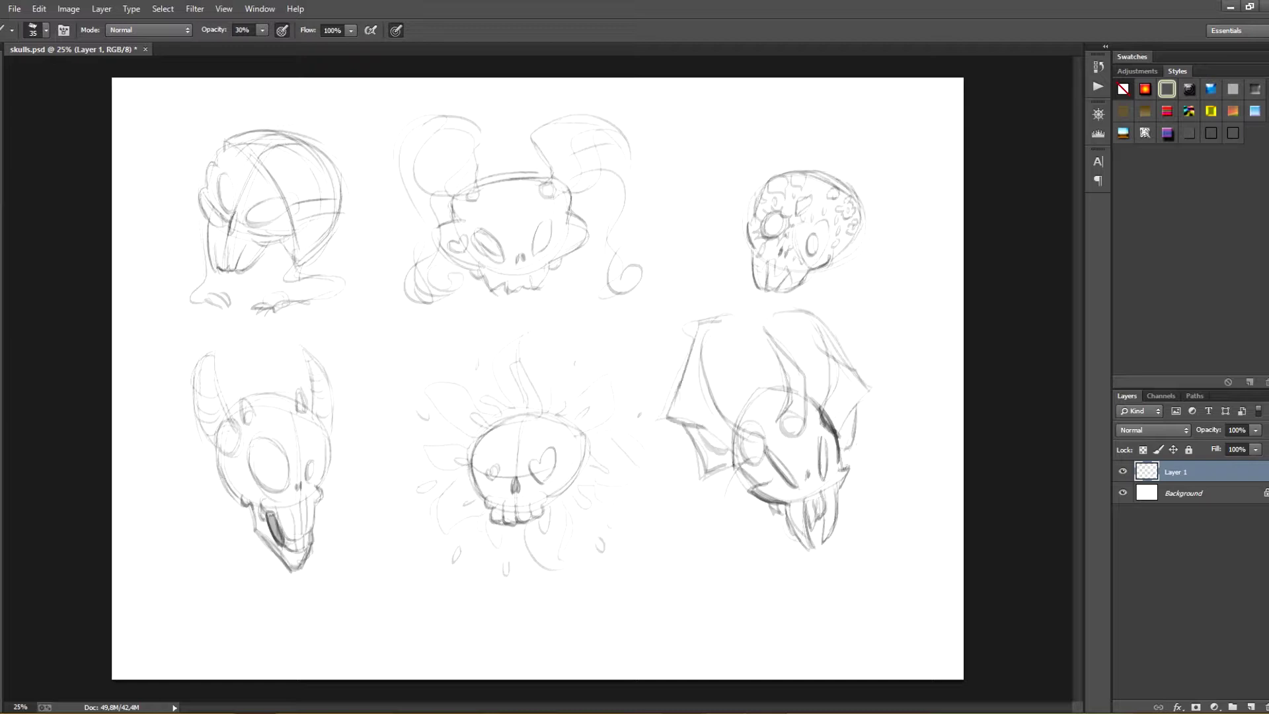
drag(706, 320, 738, 419)
drag(820, 319, 843, 362)
drag(745, 420, 781, 386)
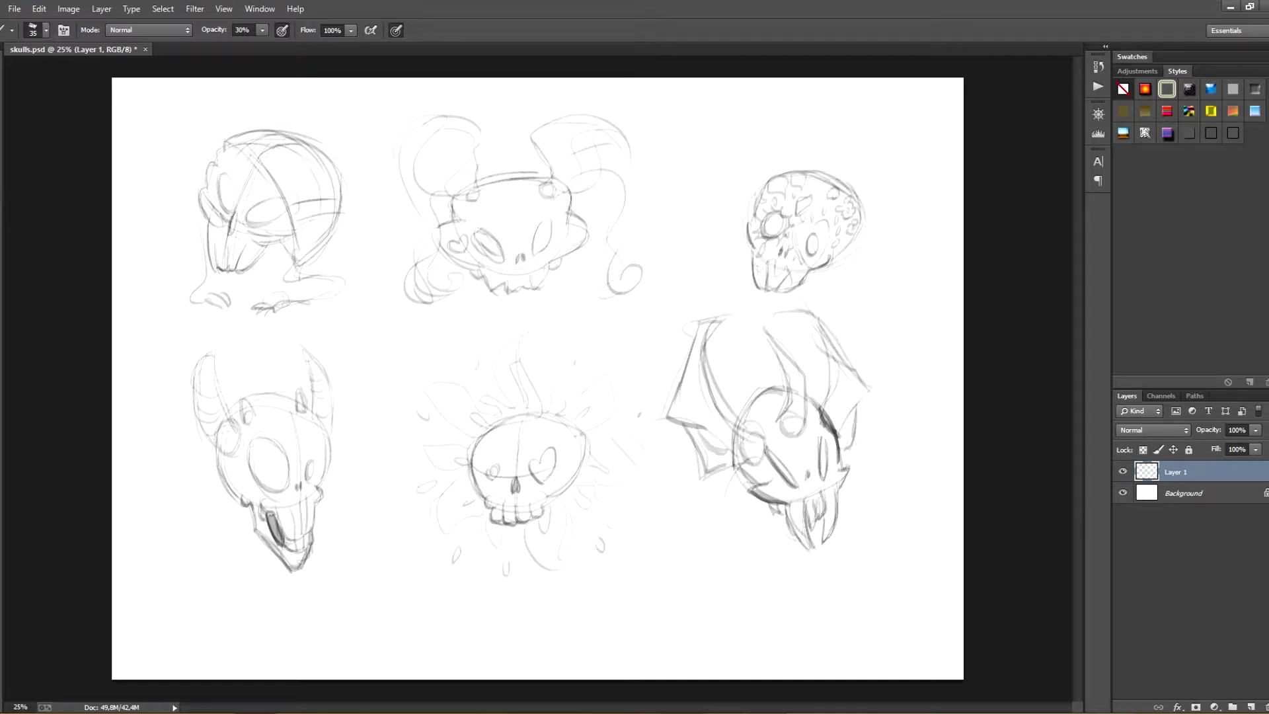
Erase the rough upper ends of the sixth skull's left and right wings.
key(e)
drag(691, 321, 733, 416)
drag(783, 311, 820, 316)
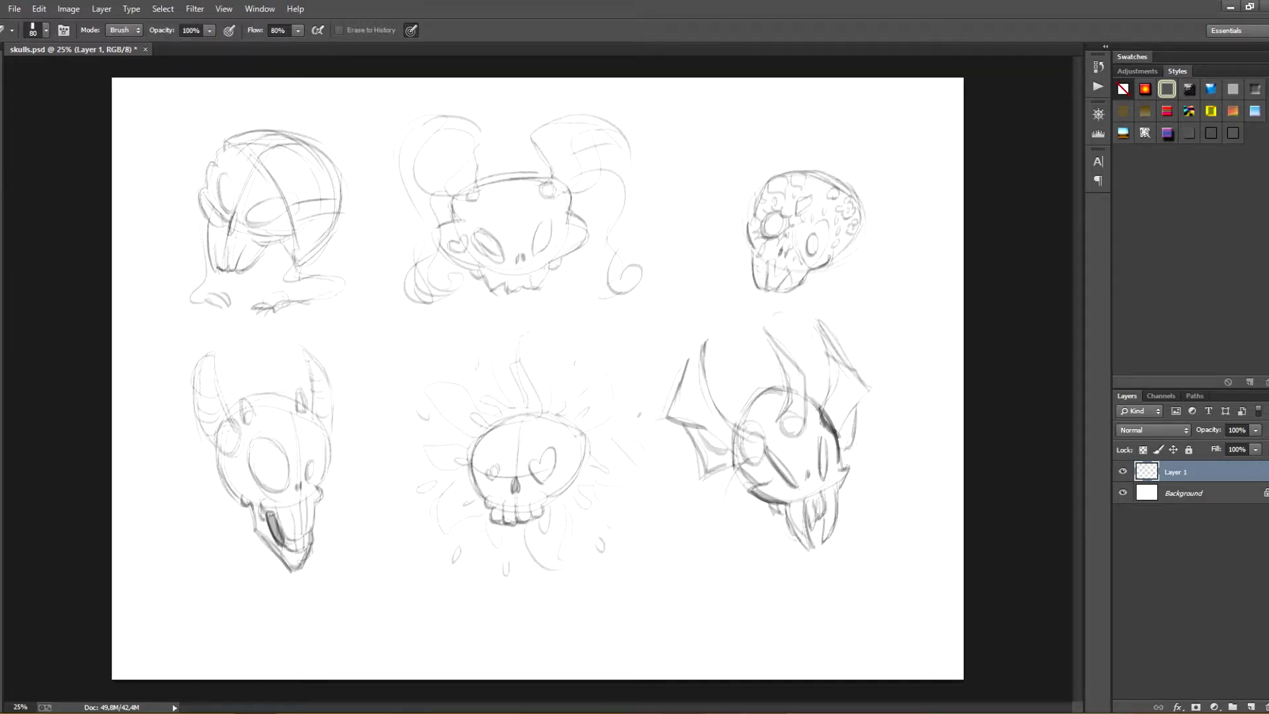
Erase the scalloped lower section of the sixth skull's left wing and stray lines beside its head.
mouse_move(687, 430)
mouse_down()
mouse_move(721, 454)
mouse_move(715, 479)
mouse_up()
drag(852, 405, 852, 448)
drag(731, 424, 748, 450)
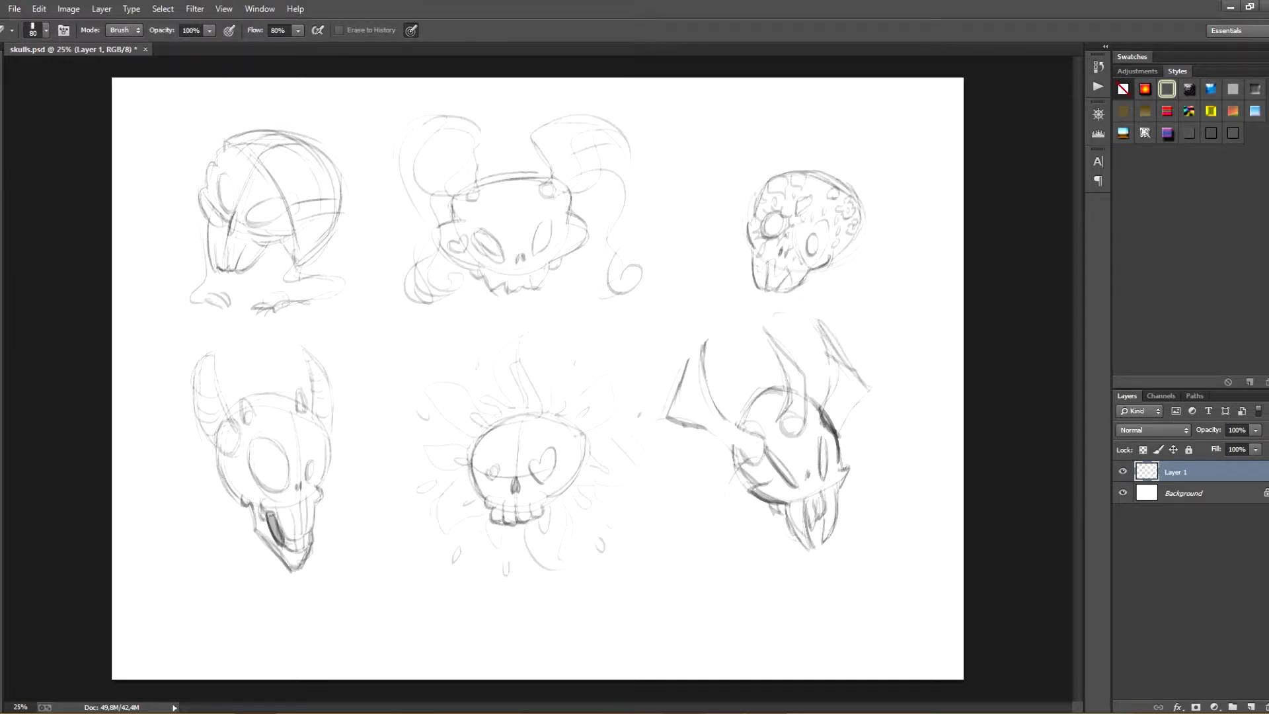
Redraw the sixth skull's left wing with a heavy lower edge running into the head and a closed pointed tip.
key(b)
mouse_move(671, 418)
mouse_down()
mouse_move(746, 460)
mouse_move(718, 319)
mouse_move(737, 440)
mouse_up()
mouse_move(711, 393)
mouse_down()
mouse_move(768, 441)
mouse_move(790, 431)
mouse_up()
Erase the inner lines of the sixth skull's right wing and redraw its outer contour as one angular curve.
key(e)
mouse_move(793, 375)
mouse_down()
mouse_move(797, 416)
mouse_move(858, 430)
mouse_up()
key(b)
drag(826, 347, 864, 430)
drag(790, 314, 871, 387)
key(e)
drag(788, 312, 804, 324)
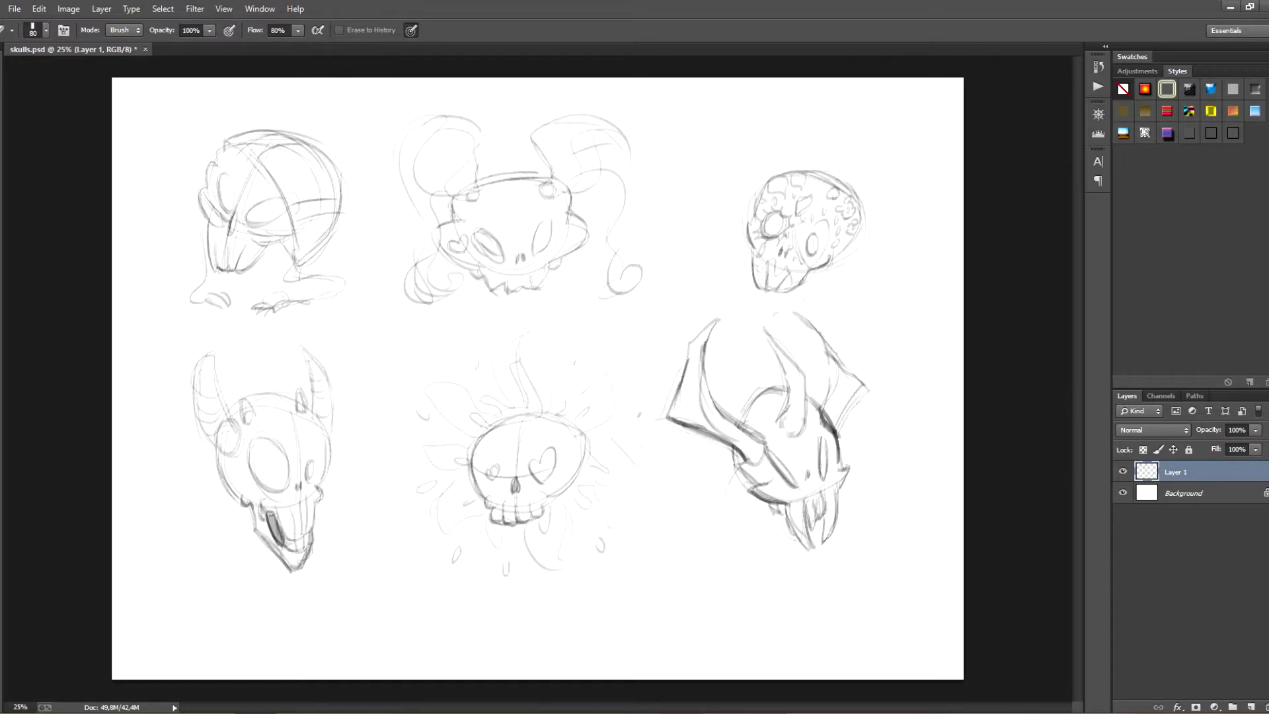
Darken the sixth skull's cranium top, nose and teeth, and clean up and redraw the contour of its left cheek.
key(b)
drag(749, 423, 783, 387)
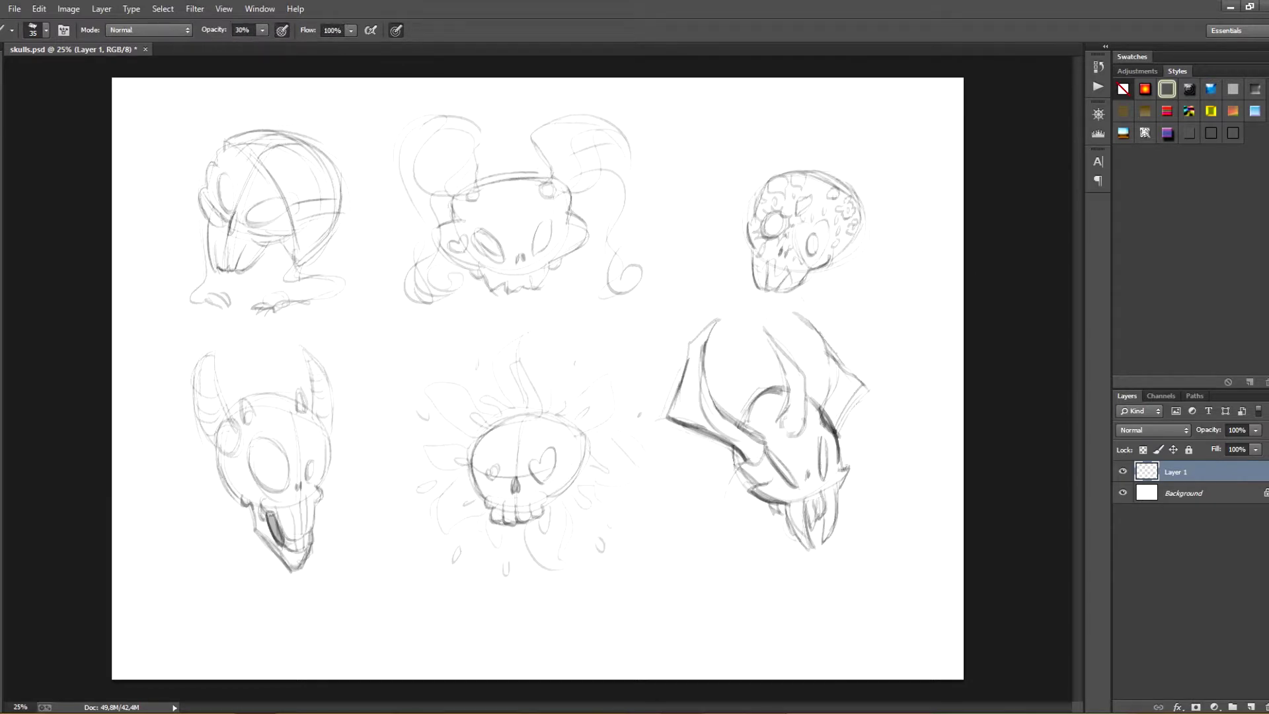
drag(807, 470, 807, 550)
key(e)
drag(767, 502, 783, 515)
drag(732, 452, 751, 493)
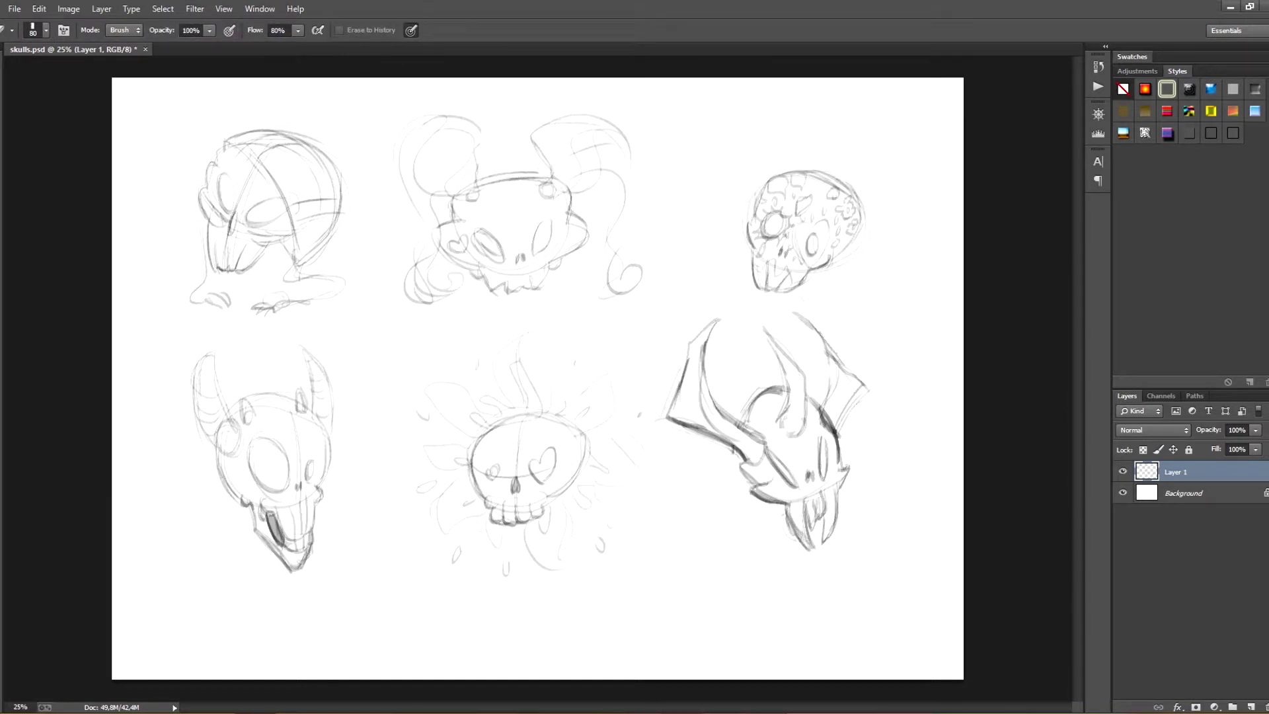
key(b)
drag(738, 448, 755, 484)
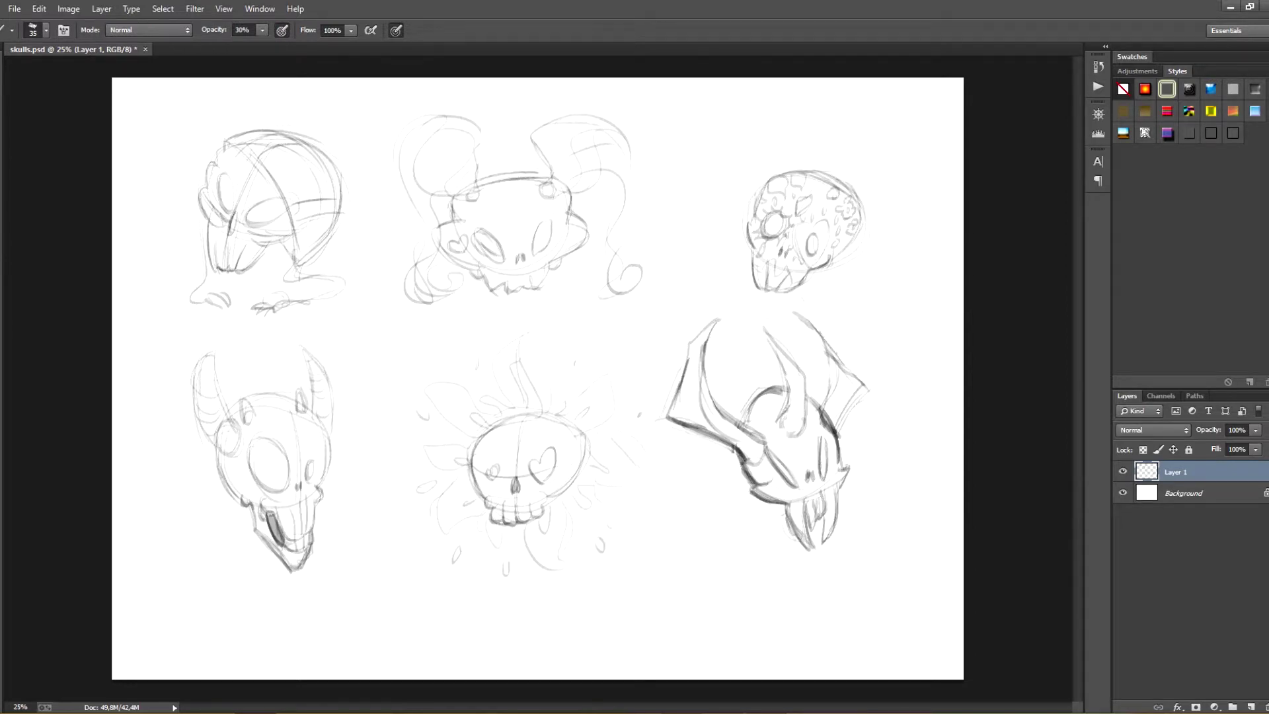
Rename the skull layer as sketches, hide it and add a new empty layer above it.
double_click(1176, 472)
text(sketches)
key(Return)
click(1123, 471)
click(1250, 707)
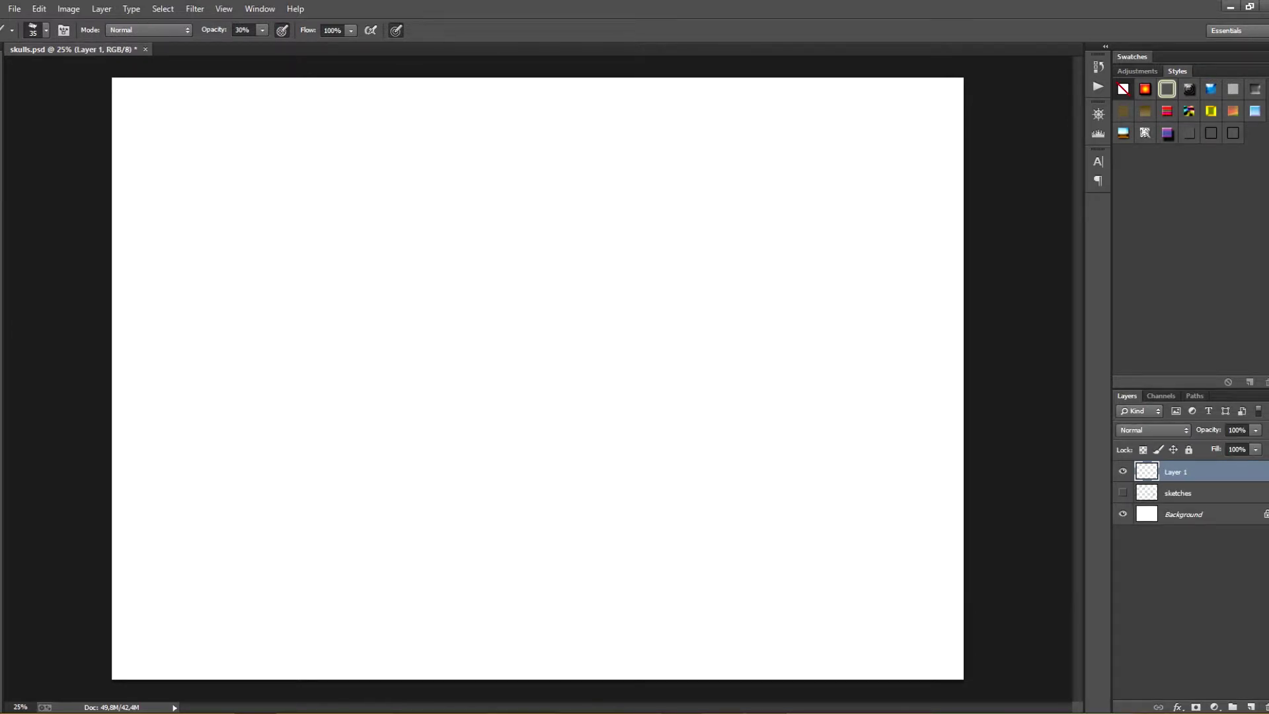
Sketch a tall, narrow skull with small oval eyes, a nose and flared cheekbones in the upper left of the canvas.
drag(324, 222, 304, 259)
key(ctrl+z)
mouse_move(251, 164)
mouse_down()
mouse_move(255, 259)
mouse_move(296, 246)
mouse_move(256, 312)
mouse_up()
drag(248, 266, 268, 324)
mouse_move(238, 241)
mouse_down()
mouse_move(246, 267)
mouse_move(297, 239)
mouse_move(258, 232)
mouse_move(252, 245)
mouse_up()
key(ctrl+z)
drag(271, 225, 260, 253)
drag(240, 243, 239, 179)
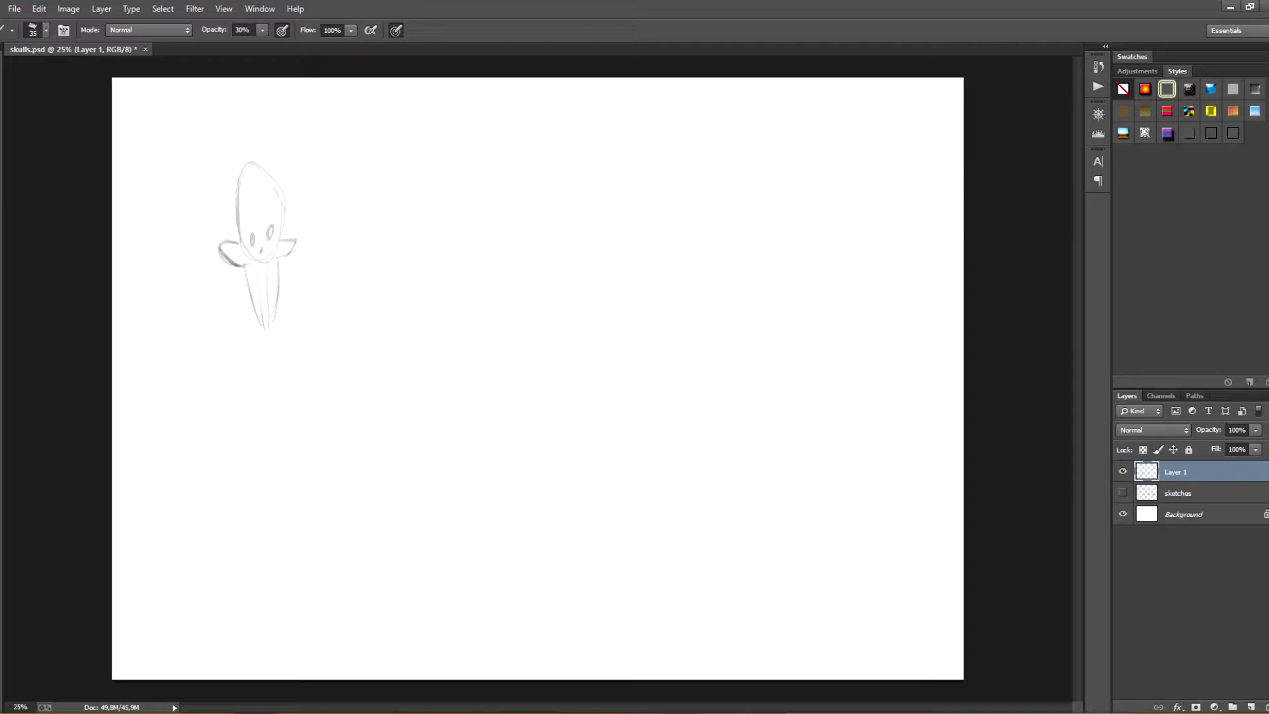
Darken the narrow skull's right side and define its long teeth tapering to a point.
drag(283, 238, 285, 200)
mouse_move(241, 265)
mouse_down()
mouse_move(267, 334)
mouse_move(282, 259)
mouse_up()
drag(258, 271, 262, 332)
drag(270, 276, 267, 327)
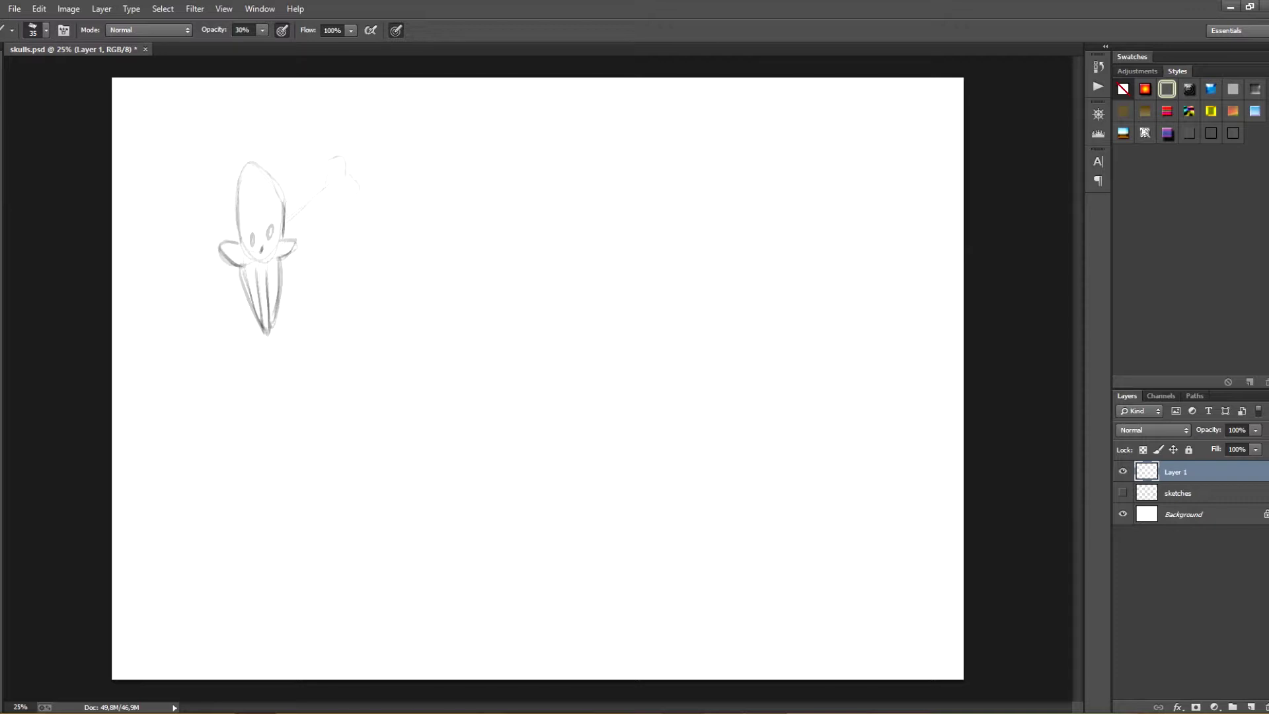
Draw four bones radiating diagonally from behind the narrow skull, redoing the lower right one.
drag(285, 226, 332, 190)
mouse_move(210, 280)
mouse_down()
mouse_move(164, 321)
mouse_move(234, 269)
mouse_up()
mouse_move(242, 264)
mouse_down()
mouse_move(203, 291)
mouse_move(196, 315)
mouse_up()
drag(196, 315, 182, 321)
drag(174, 202, 198, 196)
mouse_move(201, 205)
mouse_down()
mouse_move(239, 236)
mouse_move(231, 227)
mouse_up()
drag(278, 261, 324, 294)
drag(324, 297, 355, 311)
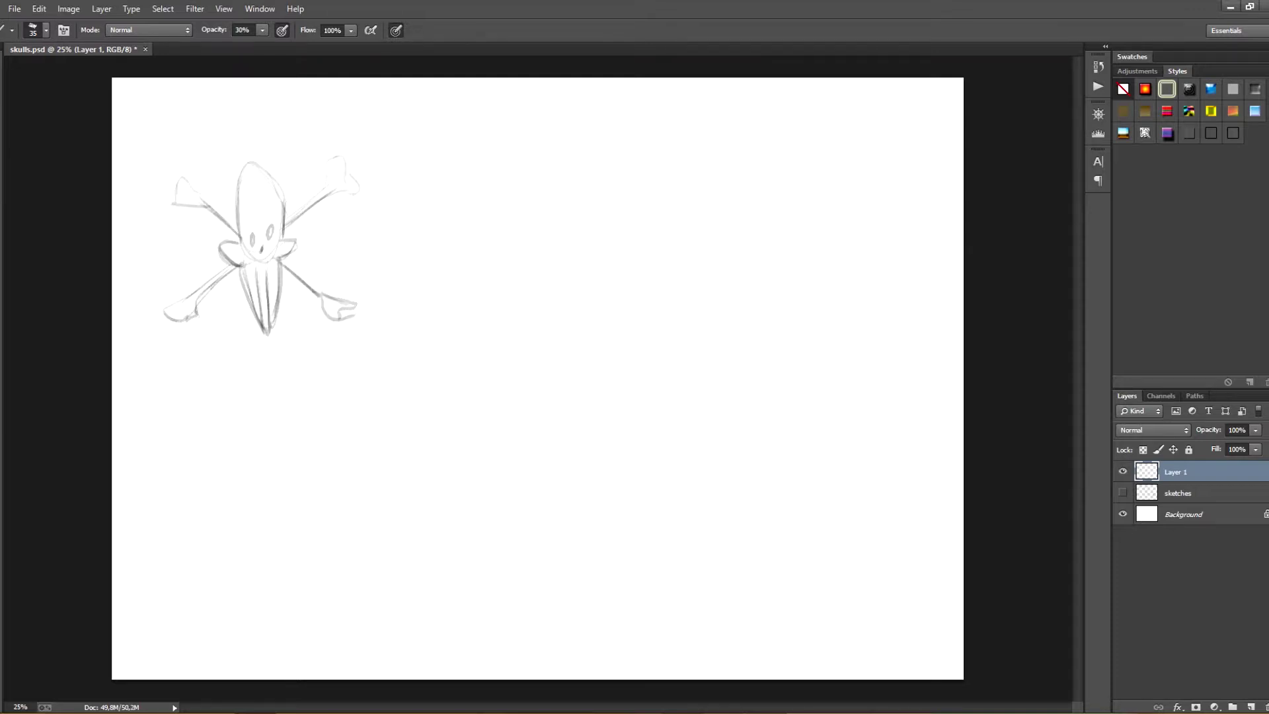
key(ctrl+alt+z)
key(ctrl+alt+z)
drag(279, 259, 330, 316)
Sketch a wide bun-shaped skull with oval eyes and upper teeth, and a ruffled lettuce edge beneath it.
mouse_move(492, 251)
mouse_down()
mouse_move(568, 271)
mouse_move(534, 289)
mouse_up()
mouse_move(560, 243)
mouse_down()
mouse_move(563, 265)
mouse_move(503, 257)
mouse_move(532, 256)
mouse_up()
drag(493, 239, 506, 262)
key(ctrl+z)
drag(496, 222, 561, 213)
drag(561, 269, 611, 246)
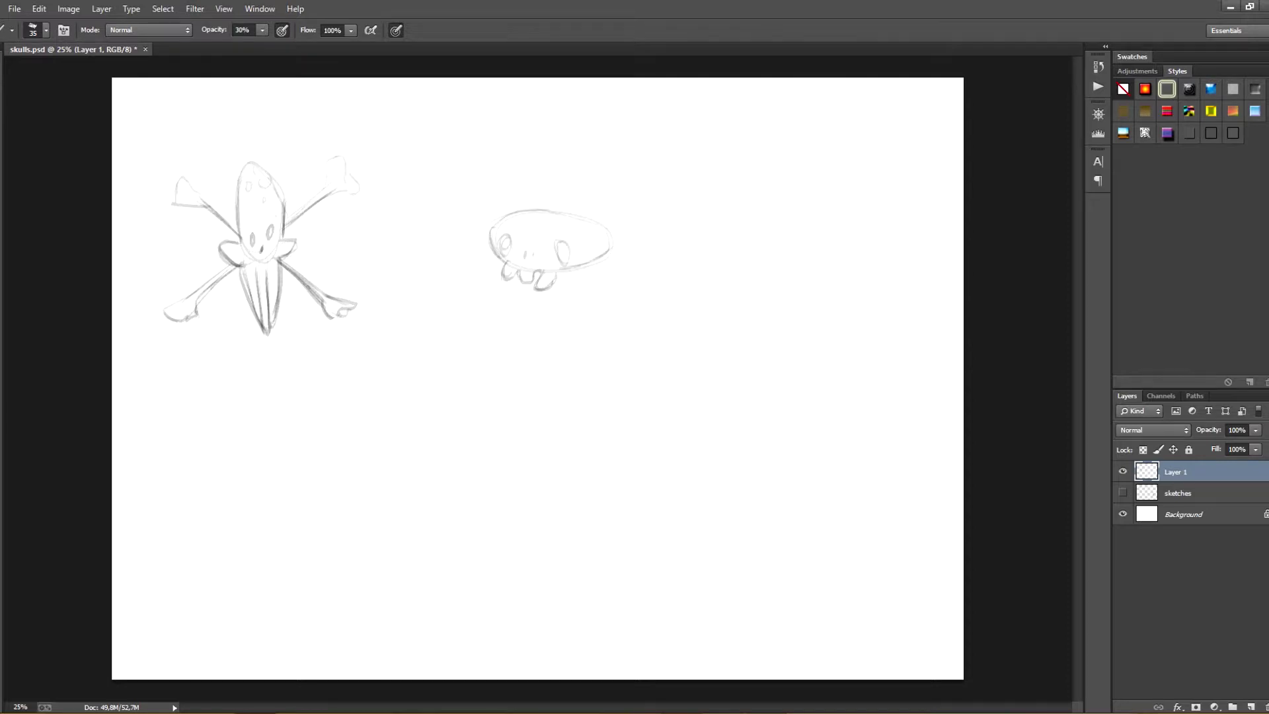
mouse_move(471, 263)
mouse_down()
mouse_move(510, 297)
mouse_move(629, 265)
mouse_up()
mouse_move(500, 321)
mouse_down()
mouse_move(510, 335)
mouse_move(604, 289)
mouse_up()
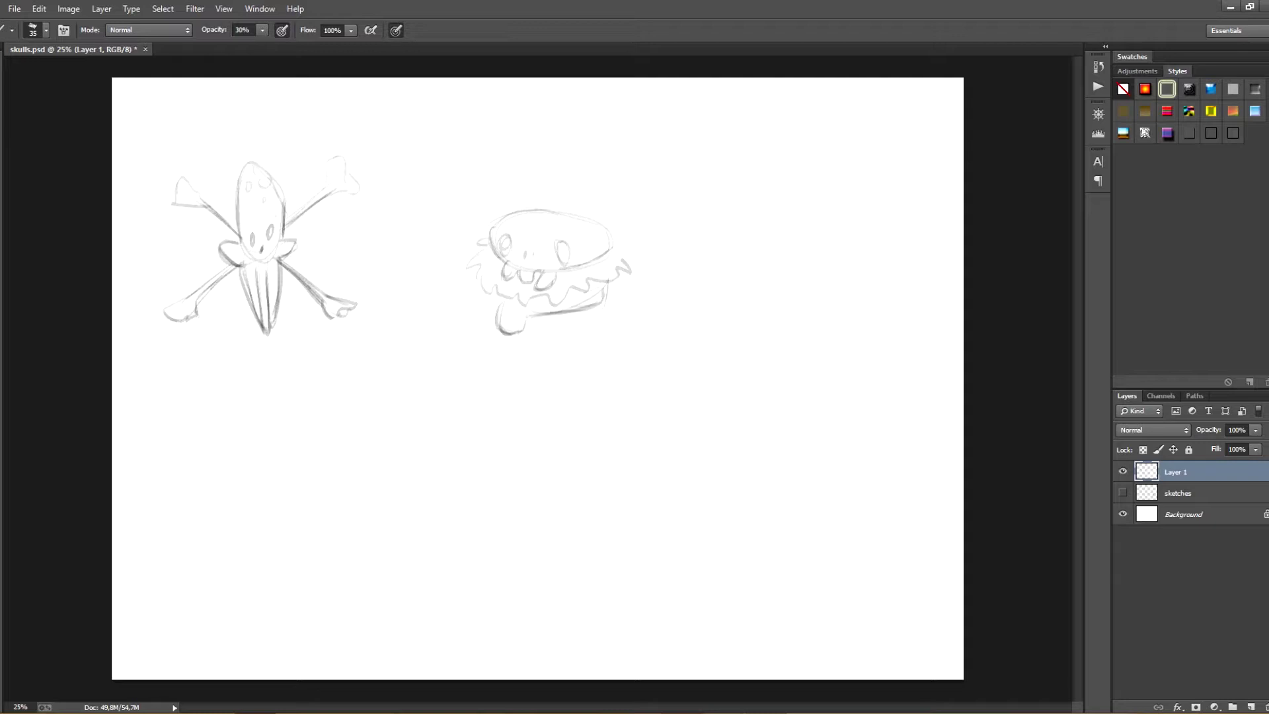
drag(499, 291, 538, 296)
key(ctrl+alt+z)
key(ctrl+alt+z)
key(ctrl+alt+z)
key(ctrl+alt+z)
key(ctrl+alt+z)
key(ctrl+alt+z)
Draw the burger skull's bottom bun, a row of lower teeth and sesame seeds on the top bun.
mouse_move(497, 291)
mouse_down()
mouse_move(499, 311)
mouse_move(575, 319)
mouse_up()
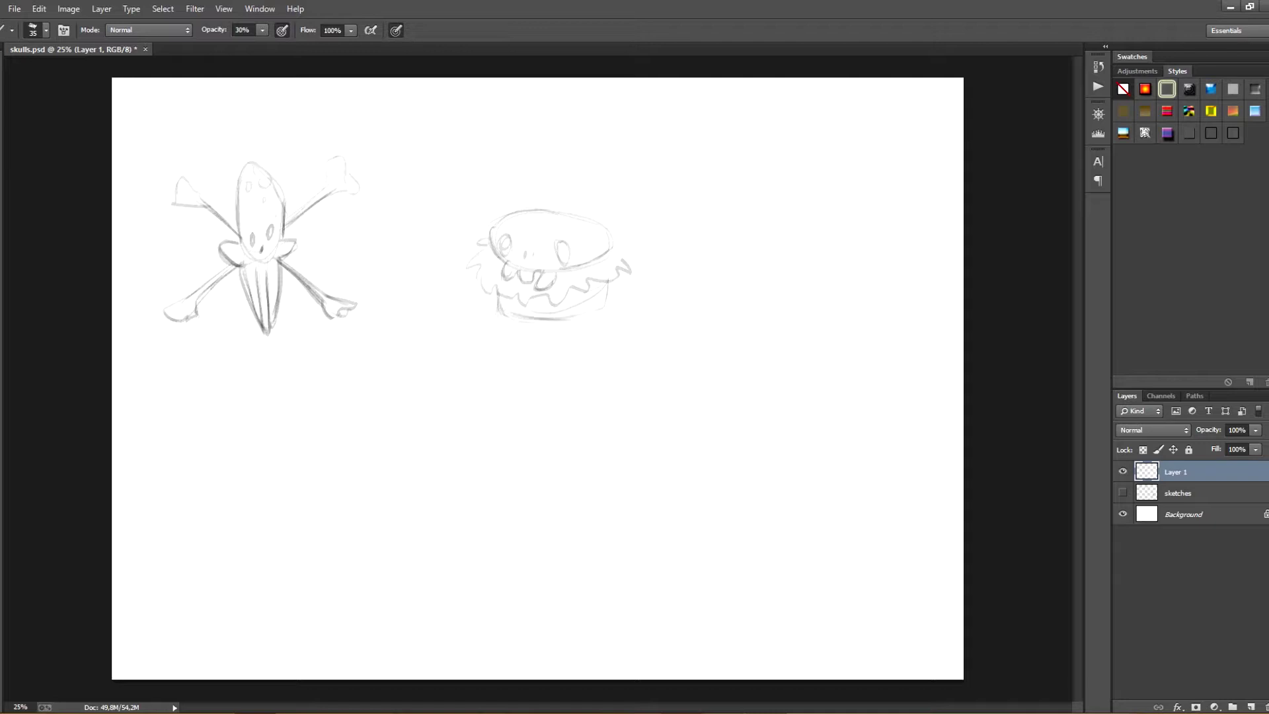
mouse_move(505, 298)
mouse_down()
mouse_move(553, 304)
mouse_move(548, 294)
mouse_move(613, 257)
mouse_up()
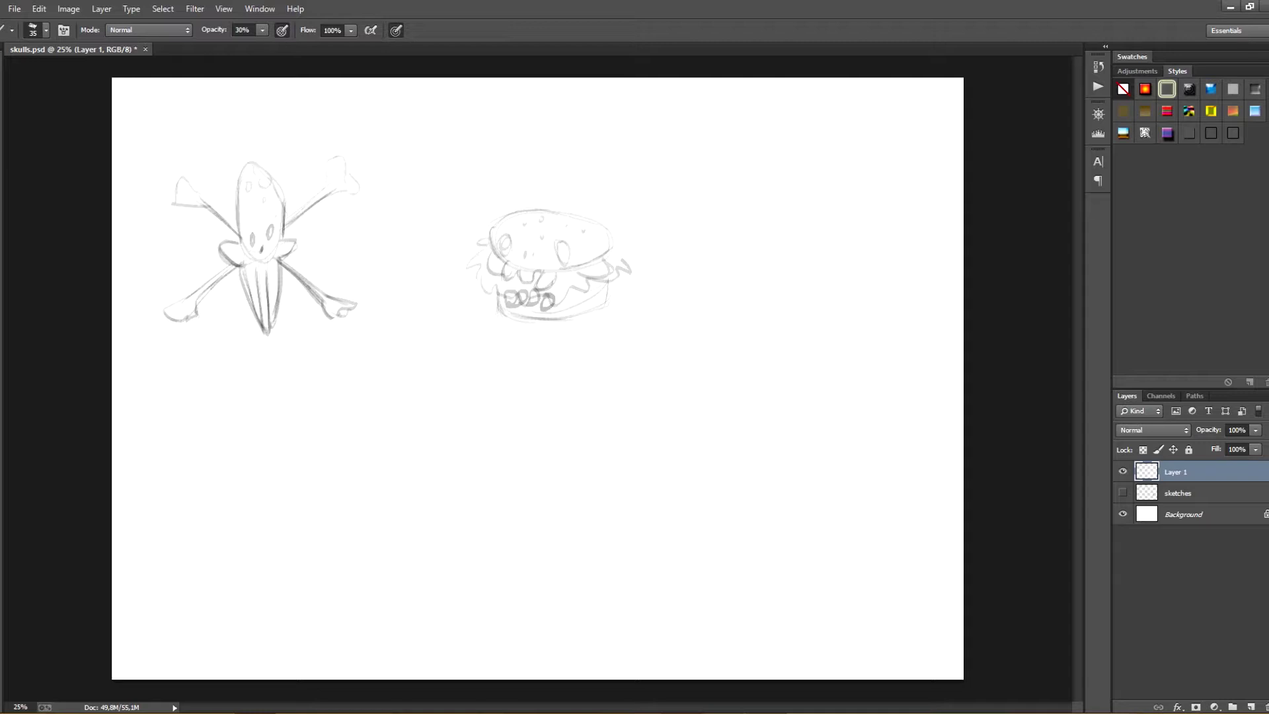
Sketch a large round skull in the upper right with two small oval eyes, a cheek edge and narrow teeth.
mouse_move(803, 285)
mouse_down()
mouse_move(771, 192)
mouse_move(808, 305)
mouse_move(802, 282)
mouse_move(832, 275)
mouse_move(744, 272)
mouse_up()
mouse_move(800, 231)
mouse_down()
mouse_move(799, 249)
mouse_move(823, 247)
mouse_up()
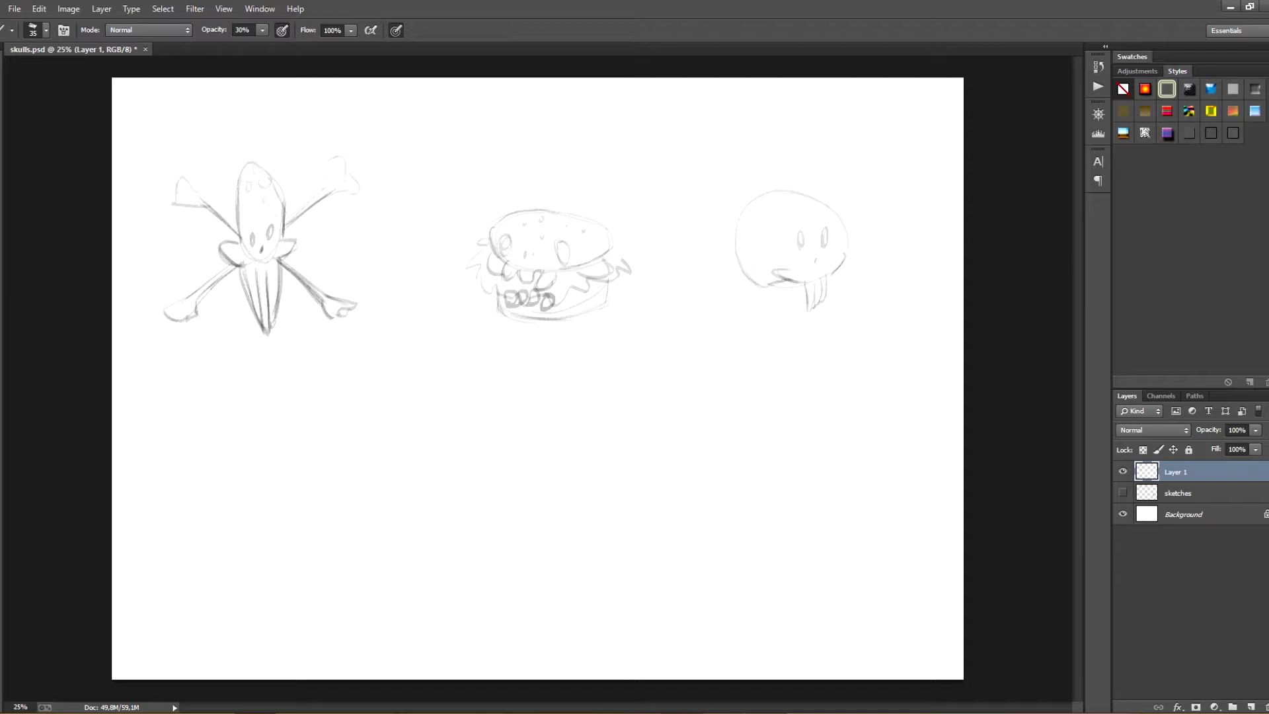
drag(746, 271, 760, 287)
drag(784, 223, 788, 242)
drag(788, 222, 831, 211)
key(ctrl+z)
key(ctrl+z)
key(ctrl+alt+z)
key(ctrl+alt+z)
mouse_move(808, 290)
mouse_down()
mouse_move(821, 301)
mouse_move(793, 343)
mouse_move(811, 350)
mouse_move(823, 334)
mouse_move(827, 344)
mouse_up()
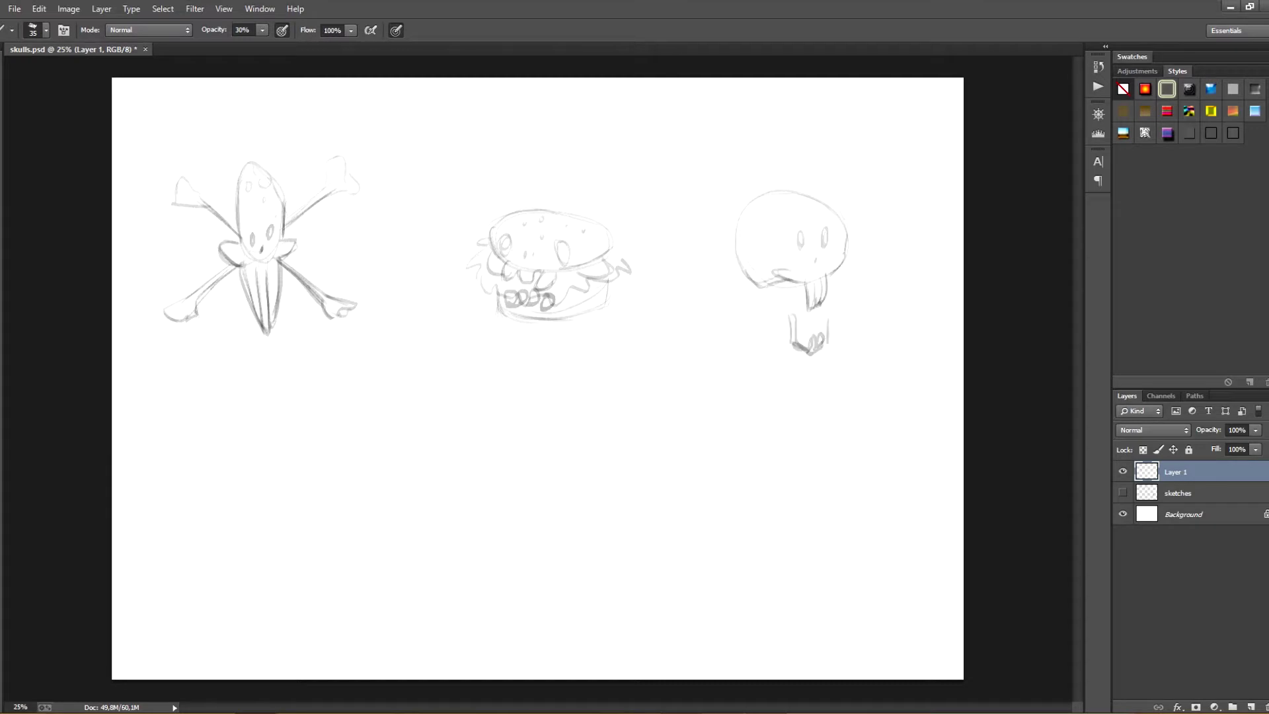
key(ctrl+alt+z)
key(ctrl+alt+z)
key(ctrl+alt+z)
key(ctrl+alt+z)
drag(814, 284, 815, 309)
key(ctrl+alt+z)
key(ctrl+alt+z)
Sketch a fourth skull in the lower left with a round cranium, pointed cheekbones, teeth, a forehead circle and a spiky tuft.
mouse_move(249, 477)
mouse_down()
mouse_move(314, 523)
mouse_move(341, 501)
mouse_move(281, 485)
mouse_move(321, 486)
mouse_up()
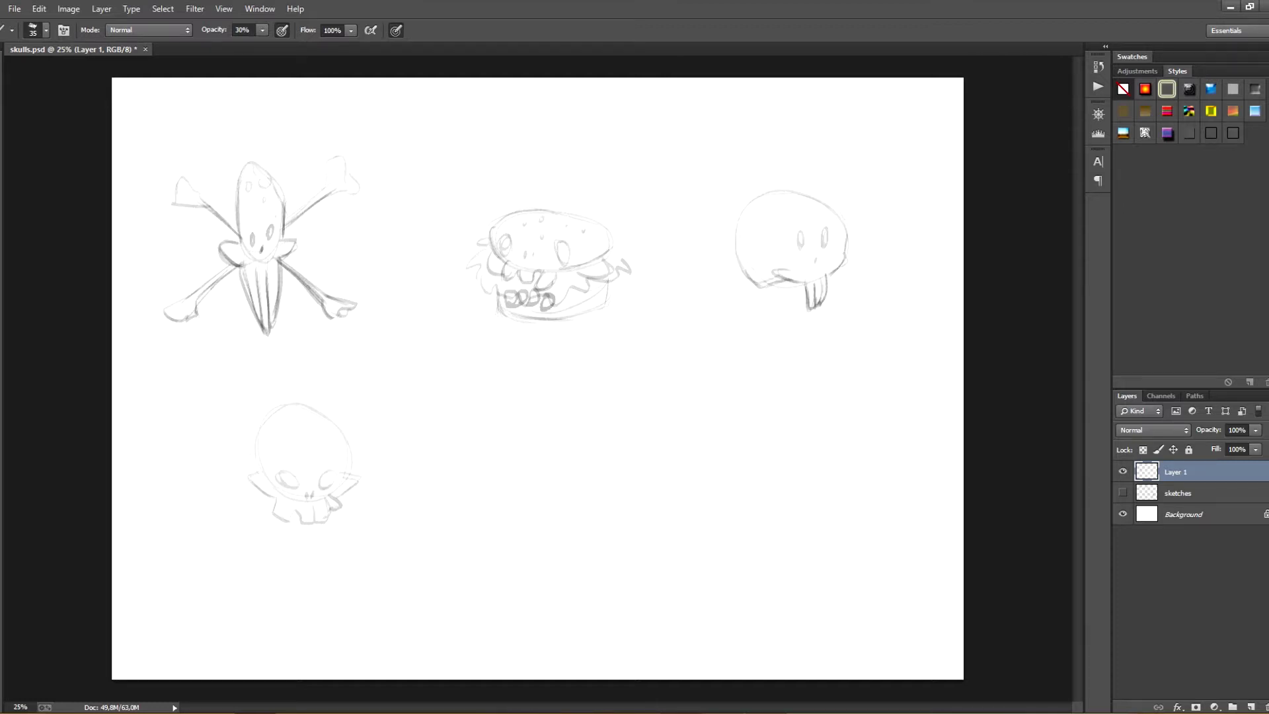
mouse_move(301, 426)
mouse_down()
mouse_move(331, 377)
mouse_move(296, 405)
mouse_move(353, 462)
mouse_up()
drag(259, 443, 251, 463)
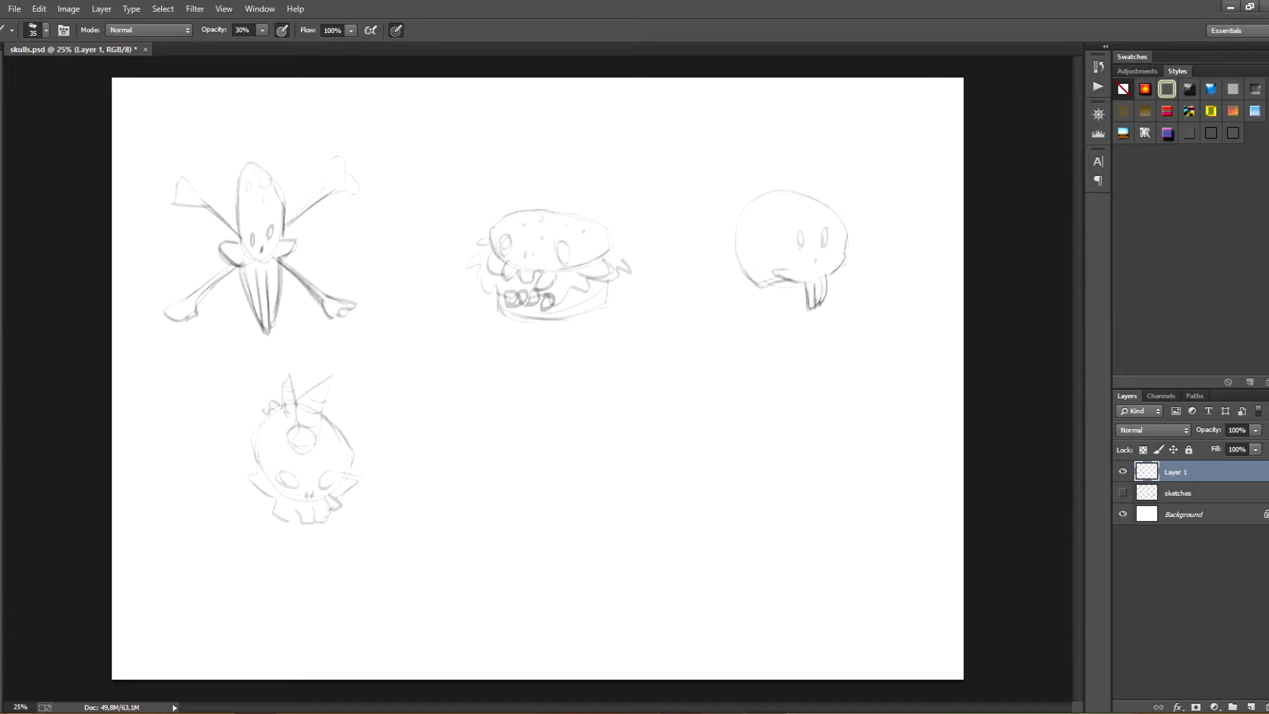
mouse_move(283, 388)
mouse_down()
mouse_move(289, 374)
mouse_move(296, 405)
mouse_move(283, 401)
mouse_up()
key(e)
key(b)
Refine the fourth skull's jaw and eye, and add a bolt protruding from each side of its head.
mouse_move(286, 513)
mouse_down()
mouse_move(301, 521)
mouse_move(281, 472)
mouse_move(284, 489)
mouse_up()
drag(352, 450, 371, 460)
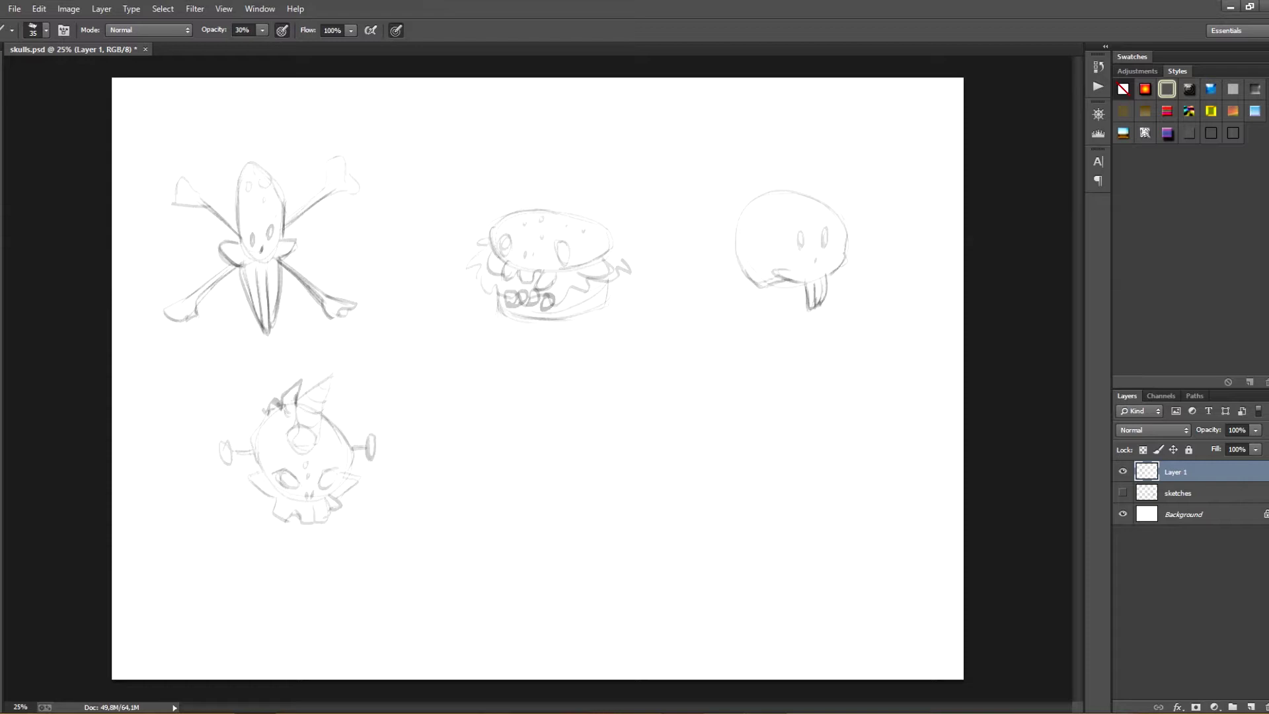
drag(226, 443, 227, 468)
Sketch a fifth skull in the lower middle with an egg-shaped cranium, a cheekbone and two long front teeth.
drag(612, 408, 627, 470)
key(ctrl+z)
mouse_move(560, 407)
mouse_down()
mouse_move(563, 501)
mouse_move(583, 529)
mouse_up()
drag(541, 476, 561, 500)
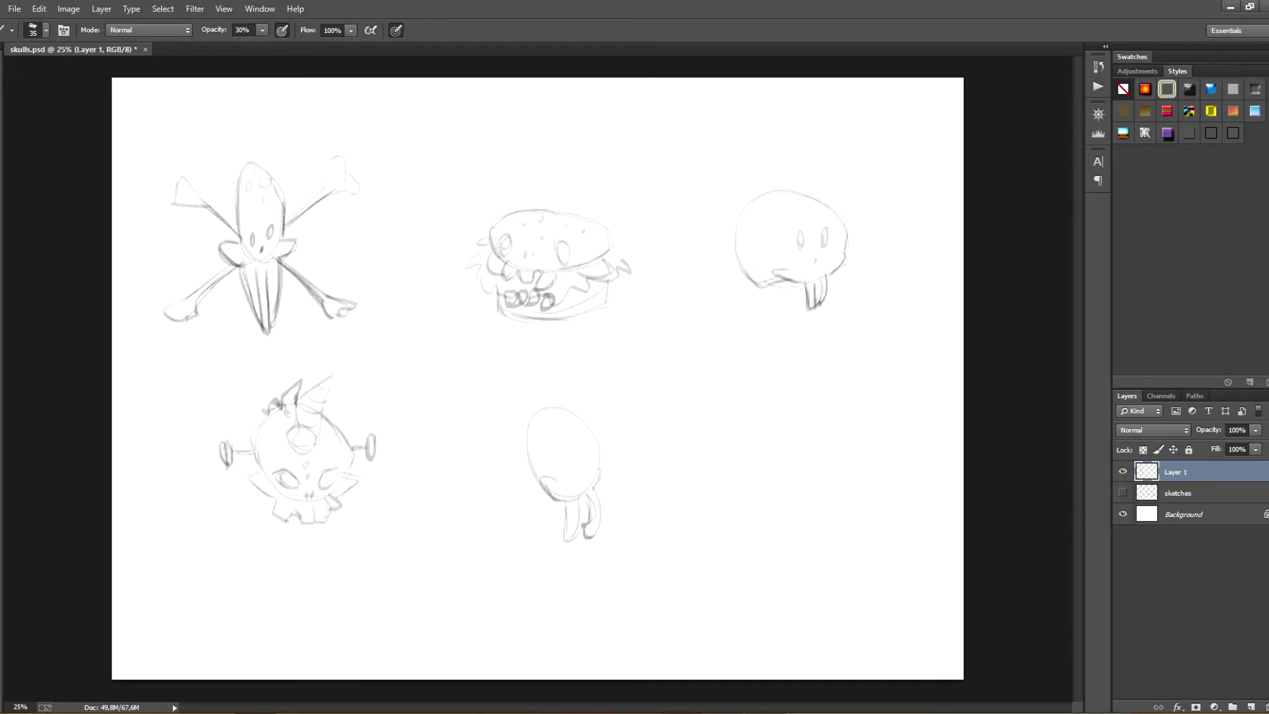
drag(560, 452, 570, 477)
mouse_move(566, 452)
mouse_down()
mouse_move(559, 465)
mouse_move(567, 447)
mouse_move(589, 469)
mouse_move(566, 473)
mouse_move(588, 527)
mouse_up()
key(ctrl+alt+z)
key(ctrl+alt+z)
key(ctrl+alt+z)
Draw dark oval eyes with highlights and a nose on the fifth skull, and strengthen its cranium, cheek and teeth contours.
key(e)
key(b)
drag(598, 484, 597, 518)
mouse_move(568, 456)
mouse_down()
mouse_move(567, 474)
mouse_move(587, 473)
mouse_move(566, 540)
mouse_up()
drag(571, 541, 586, 526)
mouse_move(538, 478)
mouse_down()
mouse_move(525, 423)
mouse_move(599, 455)
mouse_move(595, 429)
mouse_up()
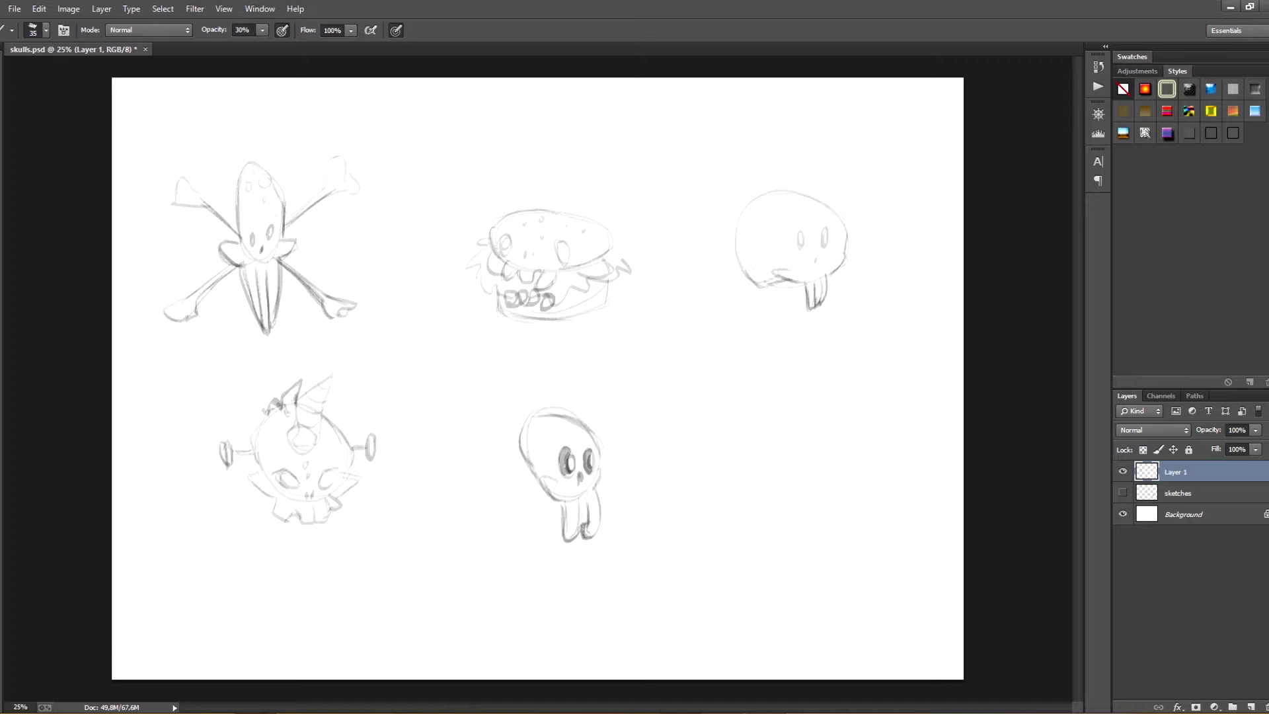
drag(551, 480, 585, 533)
drag(599, 451, 598, 470)
Sketch a round skull in the lower right with two large oval eyes, pointed cheekbones and small fangs.
drag(750, 442, 844, 488)
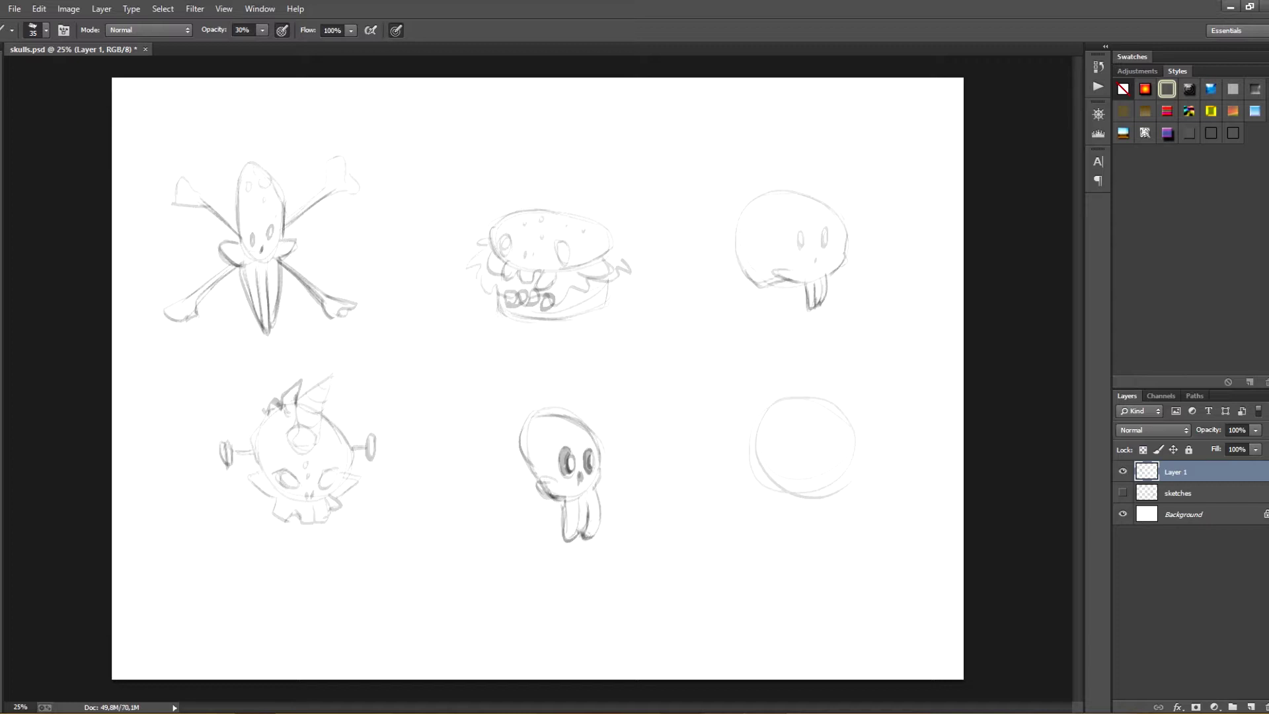
mouse_move(766, 495)
mouse_down()
mouse_move(823, 509)
mouse_move(780, 517)
mouse_up()
drag(811, 495, 817, 520)
mouse_move(811, 462)
mouse_down()
mouse_move(826, 473)
mouse_move(809, 461)
mouse_up()
mouse_move(781, 429)
mouse_down()
mouse_move(770, 462)
mouse_move(786, 436)
mouse_up()
drag(848, 473, 823, 495)
drag(765, 465, 760, 482)
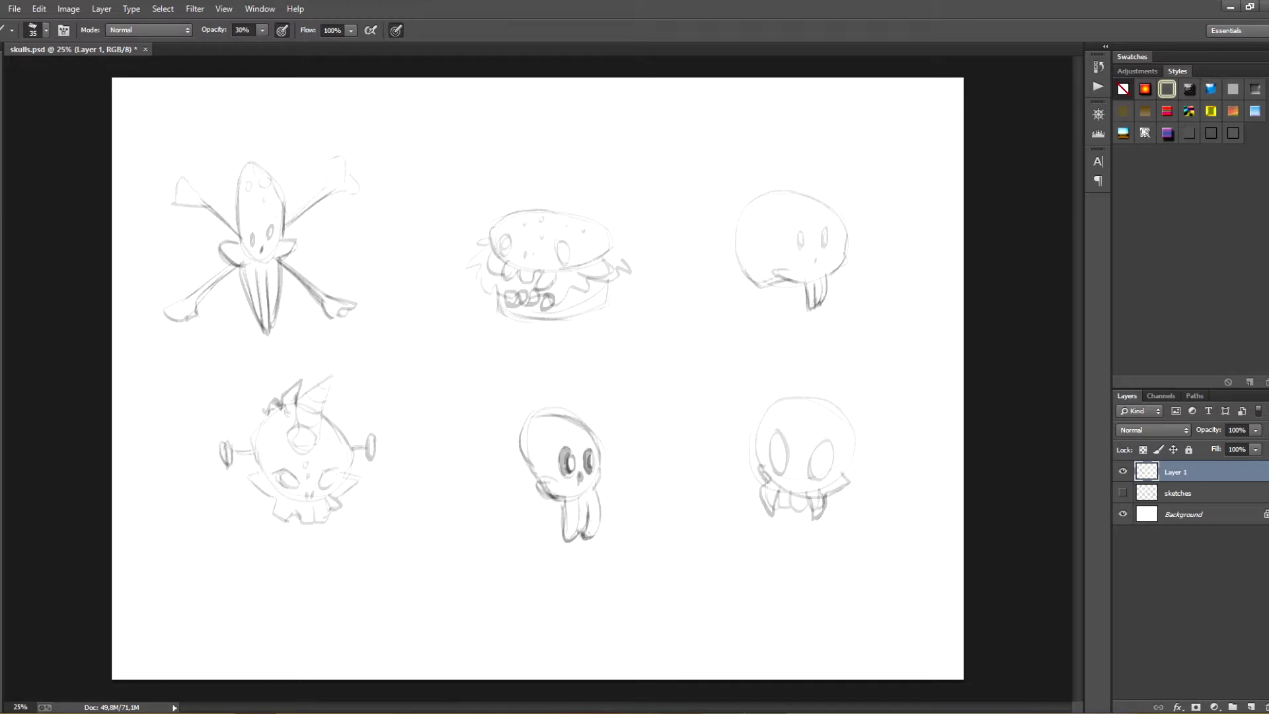
Strengthen the fanged skull's cheek and cranium contours, and draw a long curving tail hanging below it.
drag(846, 475, 861, 465)
mouse_move(760, 461)
mouse_down()
mouse_move(767, 416)
mouse_move(859, 437)
mouse_up()
mouse_move(784, 519)
mouse_down()
mouse_move(768, 605)
mouse_move(819, 515)
mouse_move(768, 591)
mouse_move(774, 625)
mouse_up()
key(ctrl+z)
drag(804, 546, 786, 582)
Try small droplet shapes beside the tail, undo them and darken the tail's upper left edge.
mouse_move(771, 530)
mouse_down()
mouse_move(774, 557)
mouse_move(820, 553)
mouse_up()
key(ctrl+z)
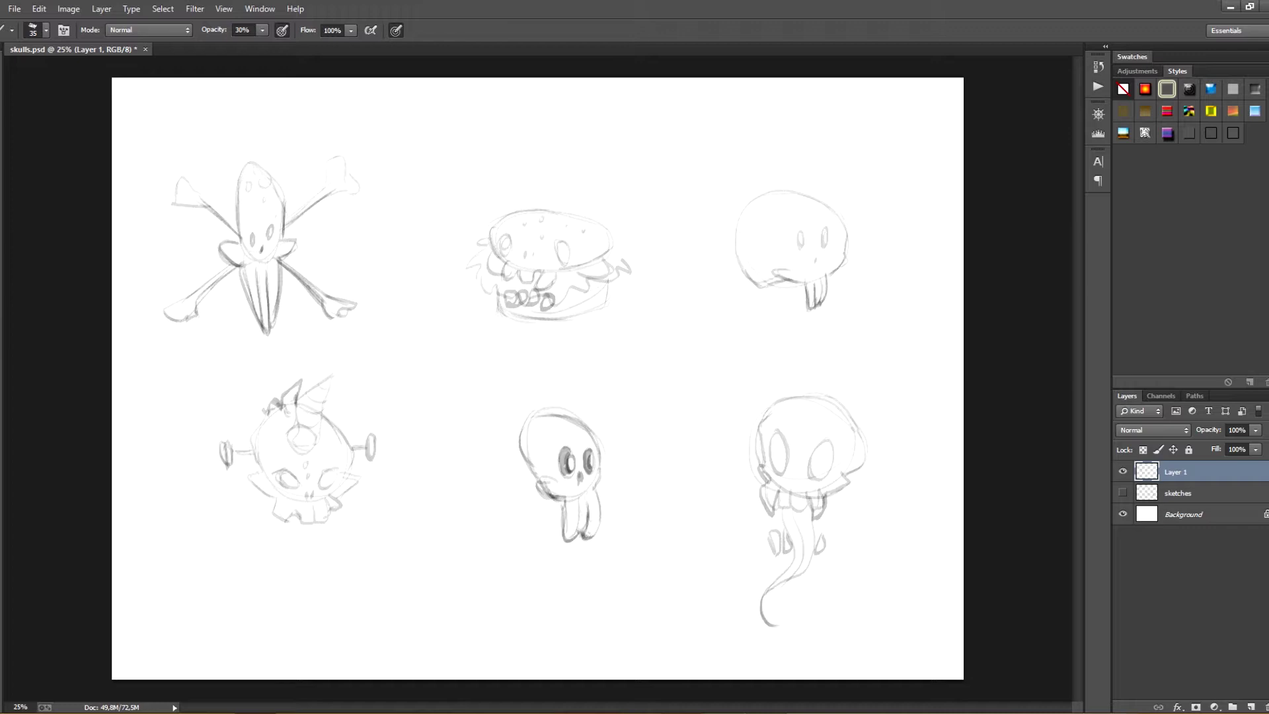
key(ctrl+z)
drag(783, 553, 786, 571)
key(ctrl+alt+z)
key(ctrl+alt+z)
key(ctrl+alt+z)
key(ctrl+alt+z)
drag(782, 508, 792, 542)
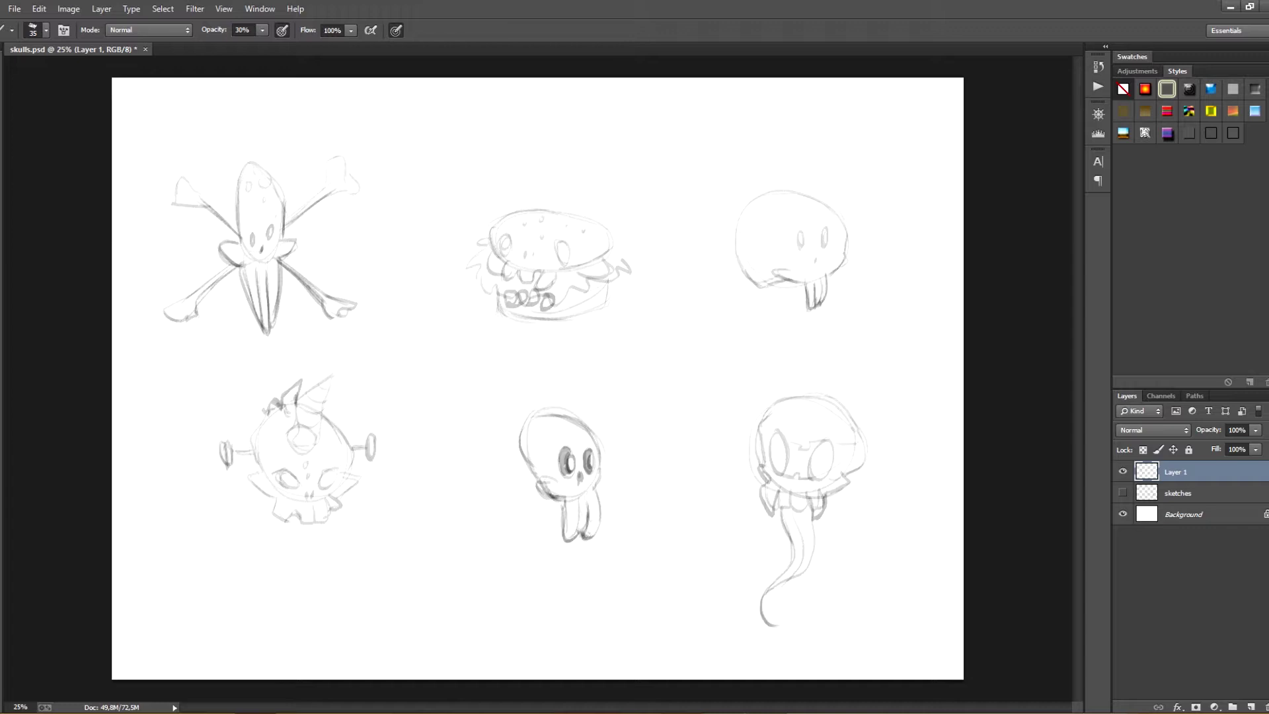
Rename the new skull layer as sketches 2.
double_click(1175, 472)
text(sketches 2)
key(Return)
Scale down the sketches 2 drawings and place them in the lower right of the canvas.
key(ctrl+t)
drag(866, 156, 682, 278)
drag(421, 452, 654, 493)
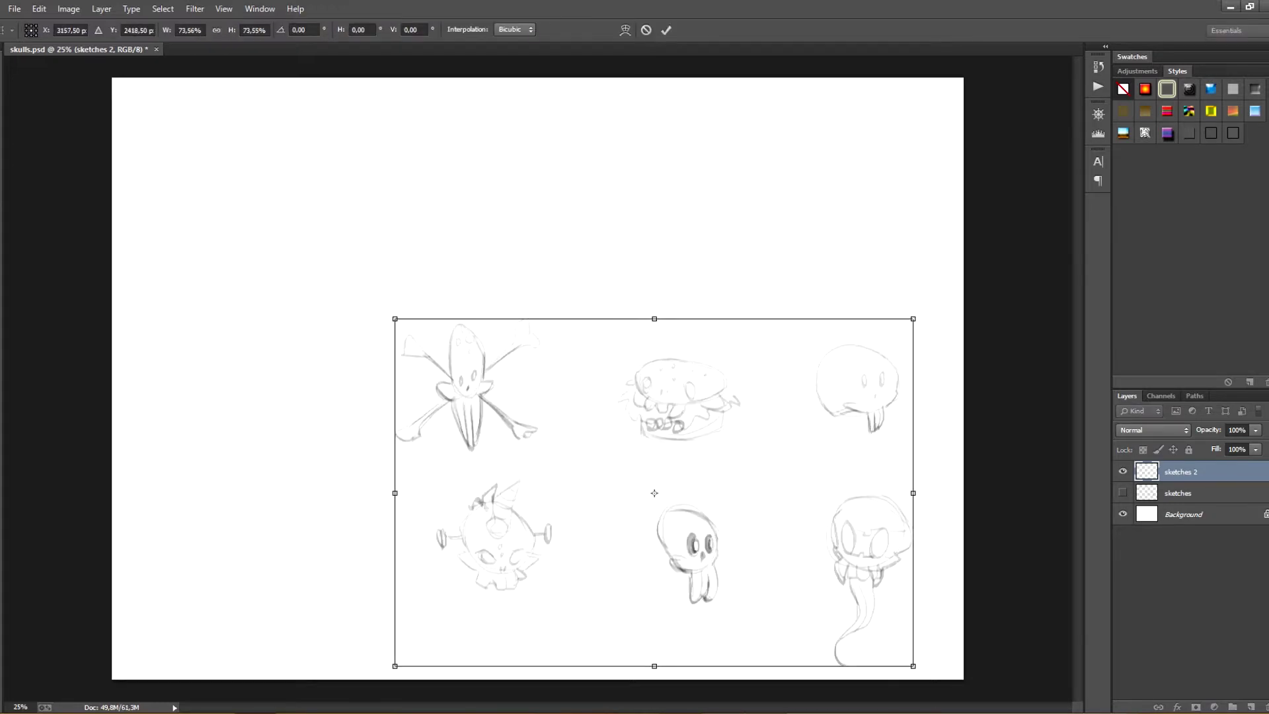
drag(913, 318, 842, 369)
drag(836, 386, 884, 380)
key(Return)
Show the sketches layer, scale its drawings to about 65% and place them in the upper left of the canvas.
click(1123, 493)
click(1177, 493)
key(ctrl+t)
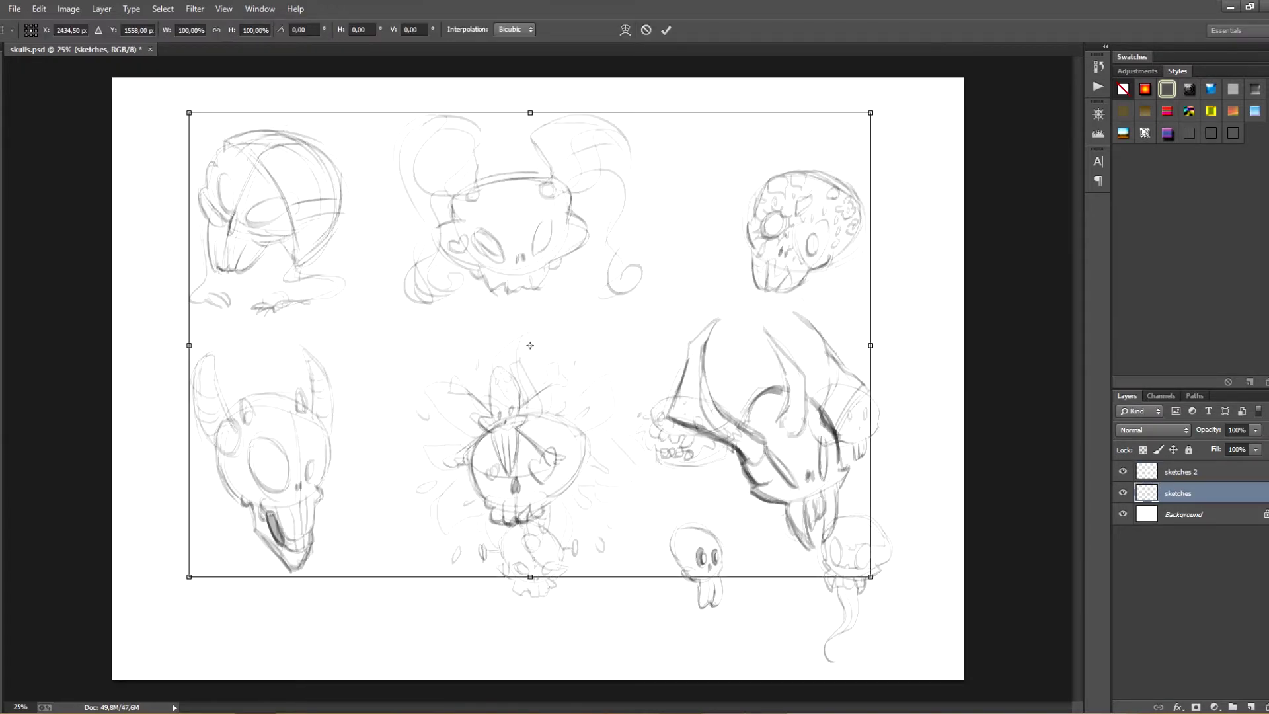
drag(870, 113, 677, 244)
mouse_move(608, 282)
mouse_down()
mouse_move(619, 66)
mouse_move(599, 93)
mouse_up()
drag(666, 56, 623, 85)
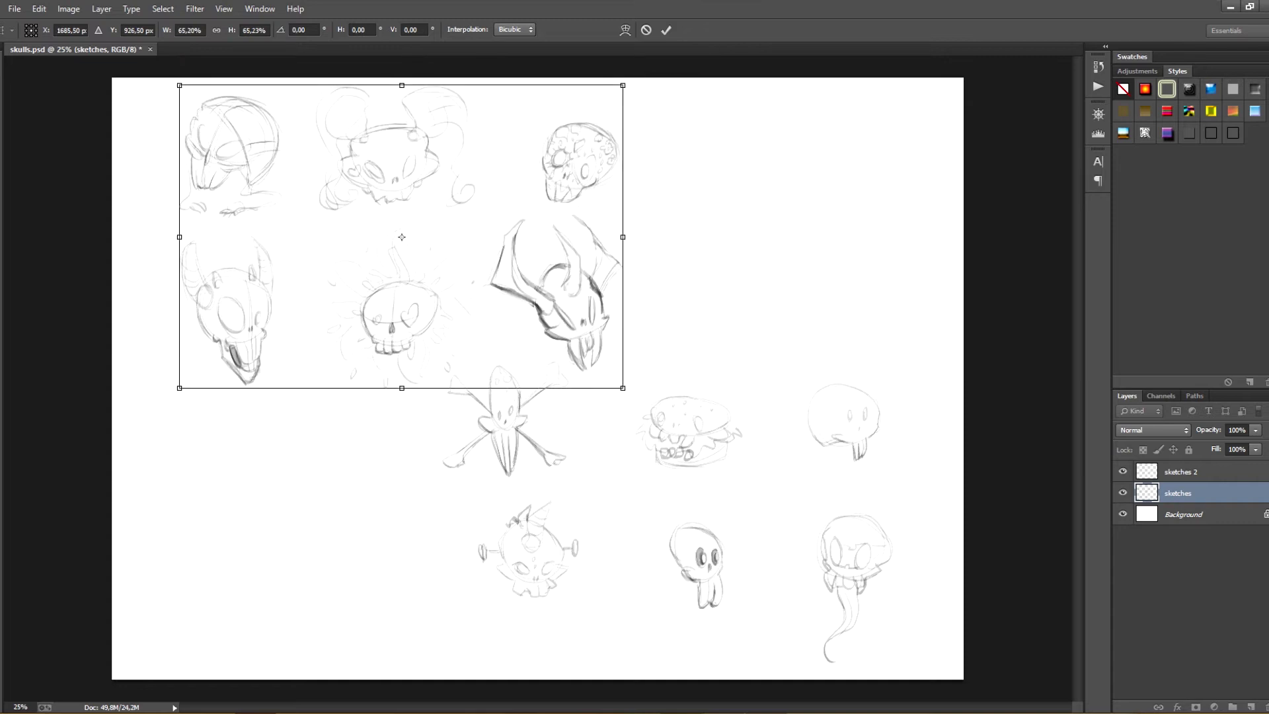
mouse_move(561, 226)
mouse_down()
mouse_move(540, 233)
mouse_move(569, 226)
mouse_move(591, 243)
mouse_up()
key(Return)
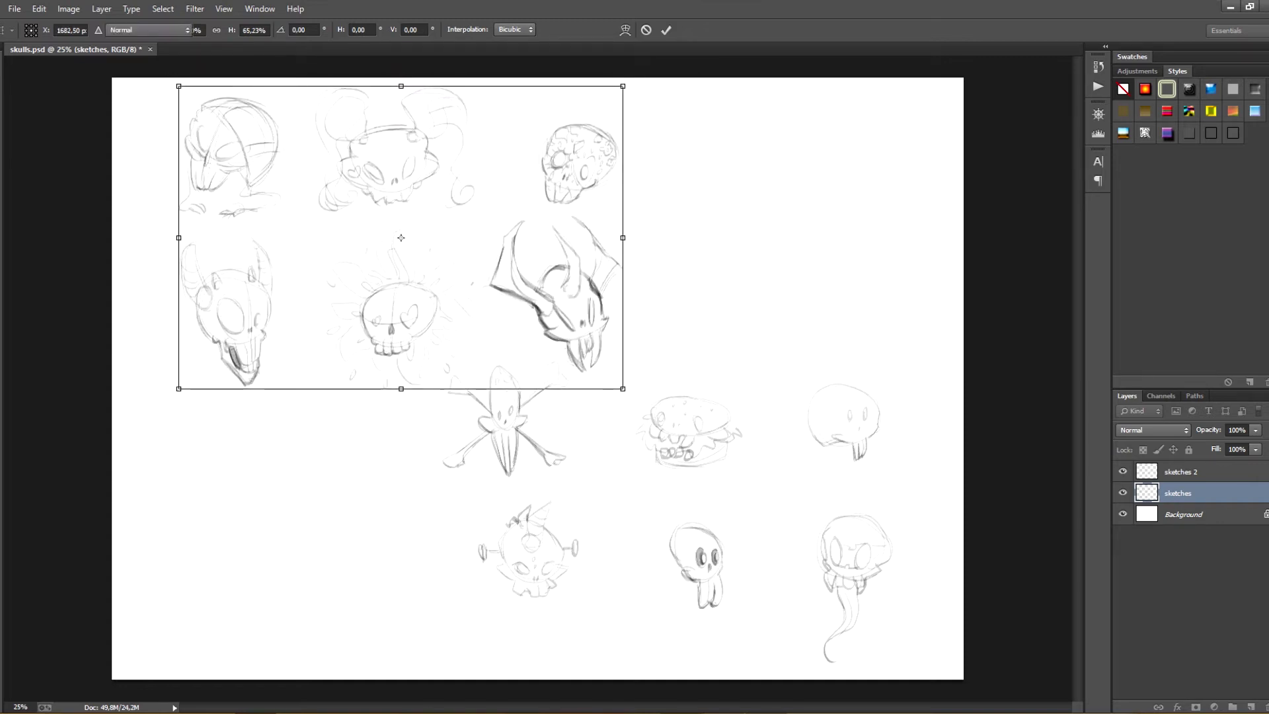
Add a new layer above sketches 2 and set the foreground colour to red, fe0000.
click(1189, 471)
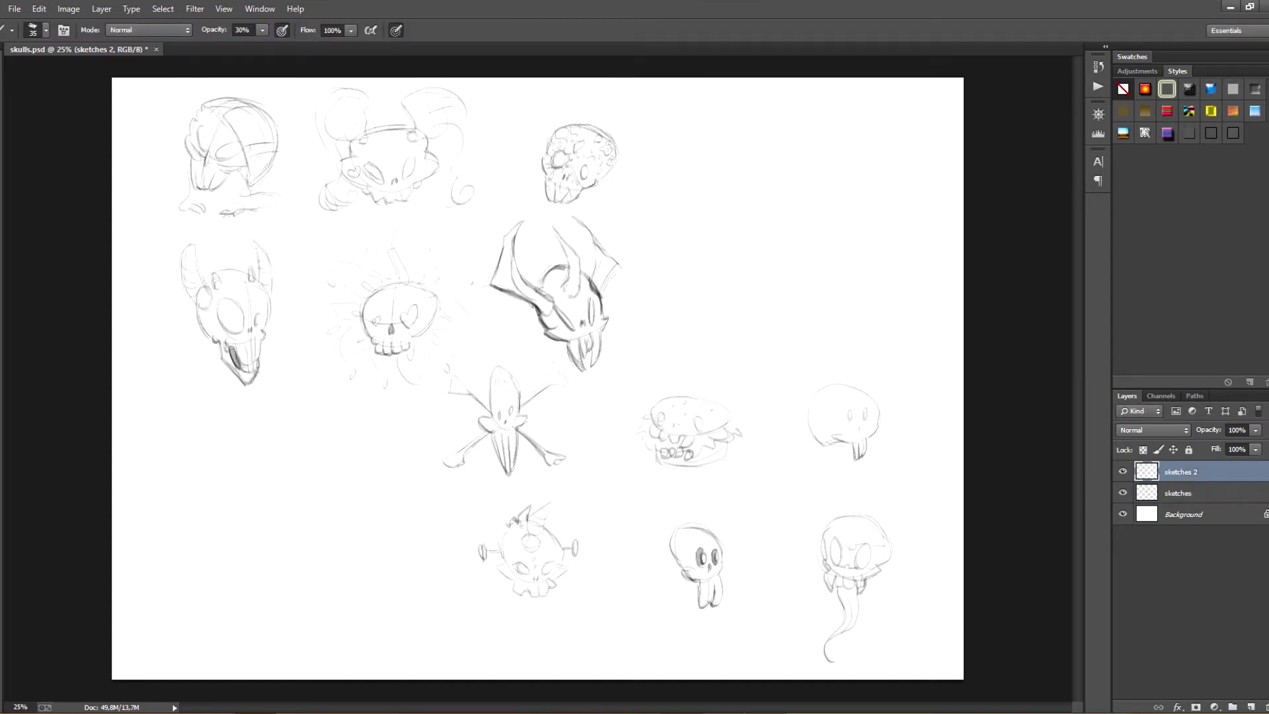
click(1251, 706)
click(1, 423)
click(1093, 454)
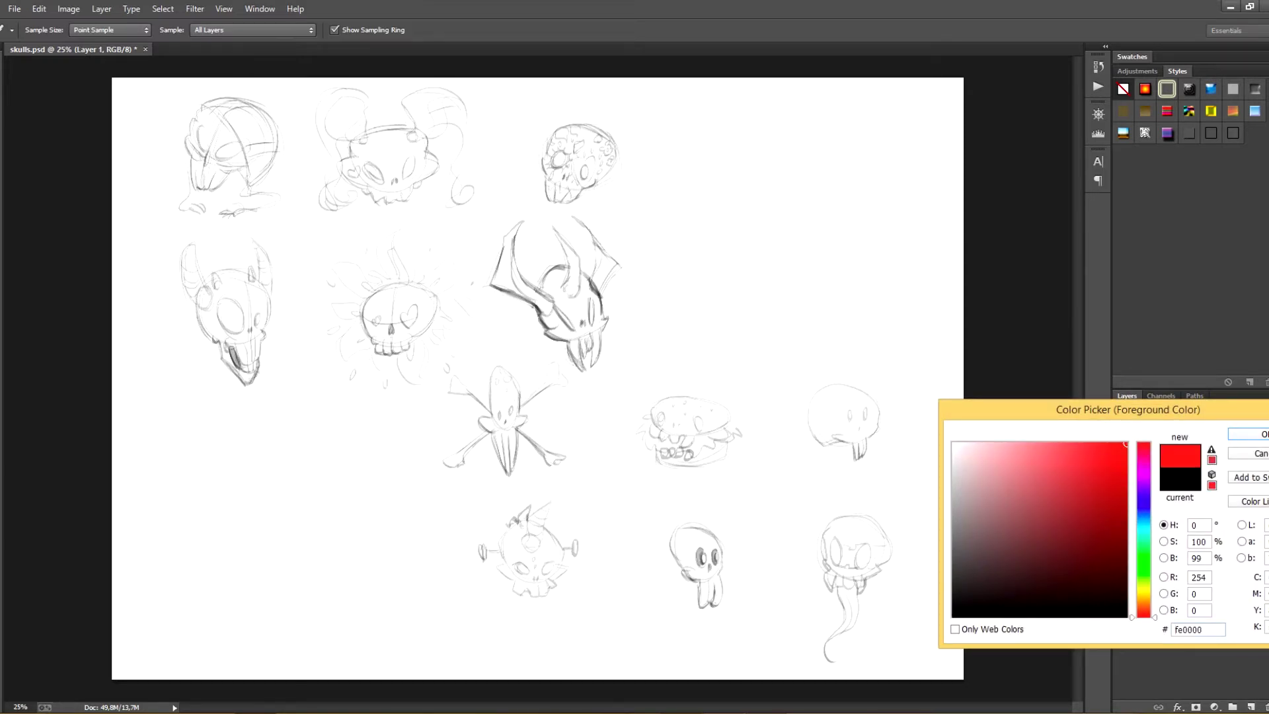
key(Return)
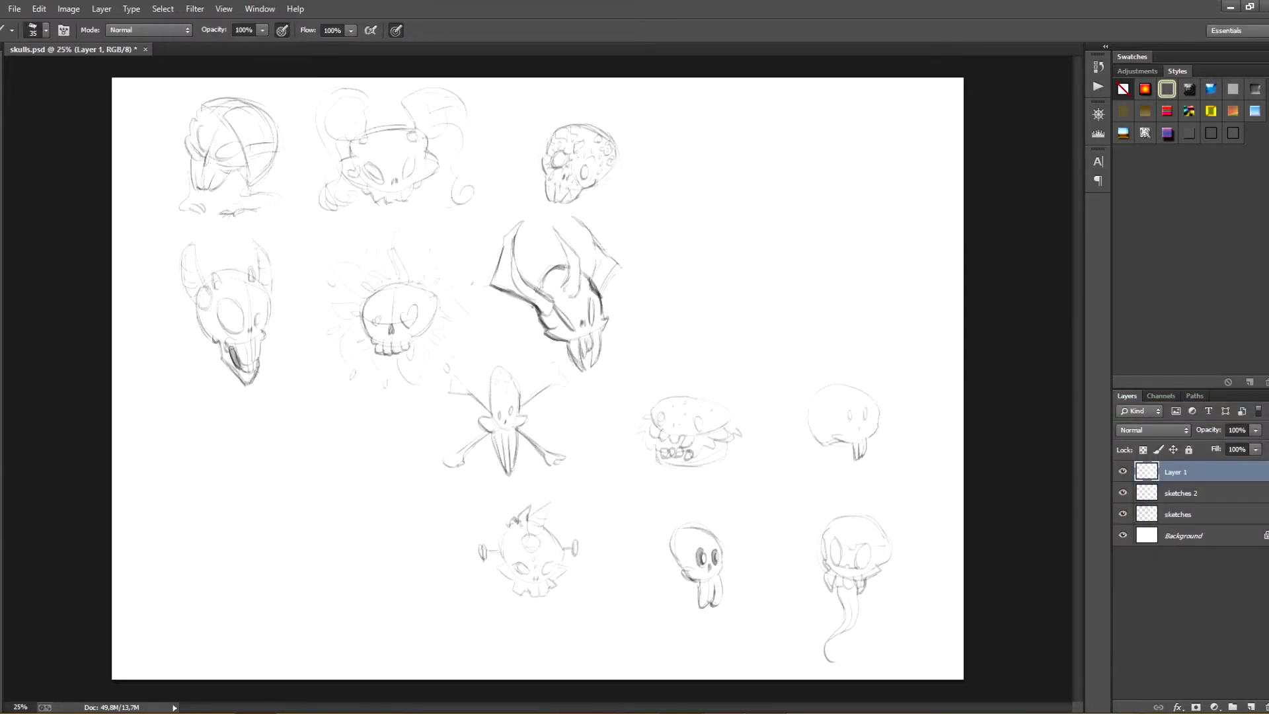
Mark the six upper-left skulls in red: tick the domed and horned ones, question-mark the jester and sugar skulls, cross out the flaming and bat-like ones.
drag(170, 110, 180, 101)
drag(480, 102, 483, 114)
drag(620, 239, 632, 246)
drag(625, 238, 623, 249)
drag(444, 240, 457, 244)
drag(453, 236, 448, 248)
drag(620, 112, 625, 126)
Mark the six lower-right skulls in red: tick the crossbones skull, cross out the small skull in the lower row and question-mark the other four.
drag(545, 408, 560, 395)
drag(890, 387, 895, 401)
click(896, 407)
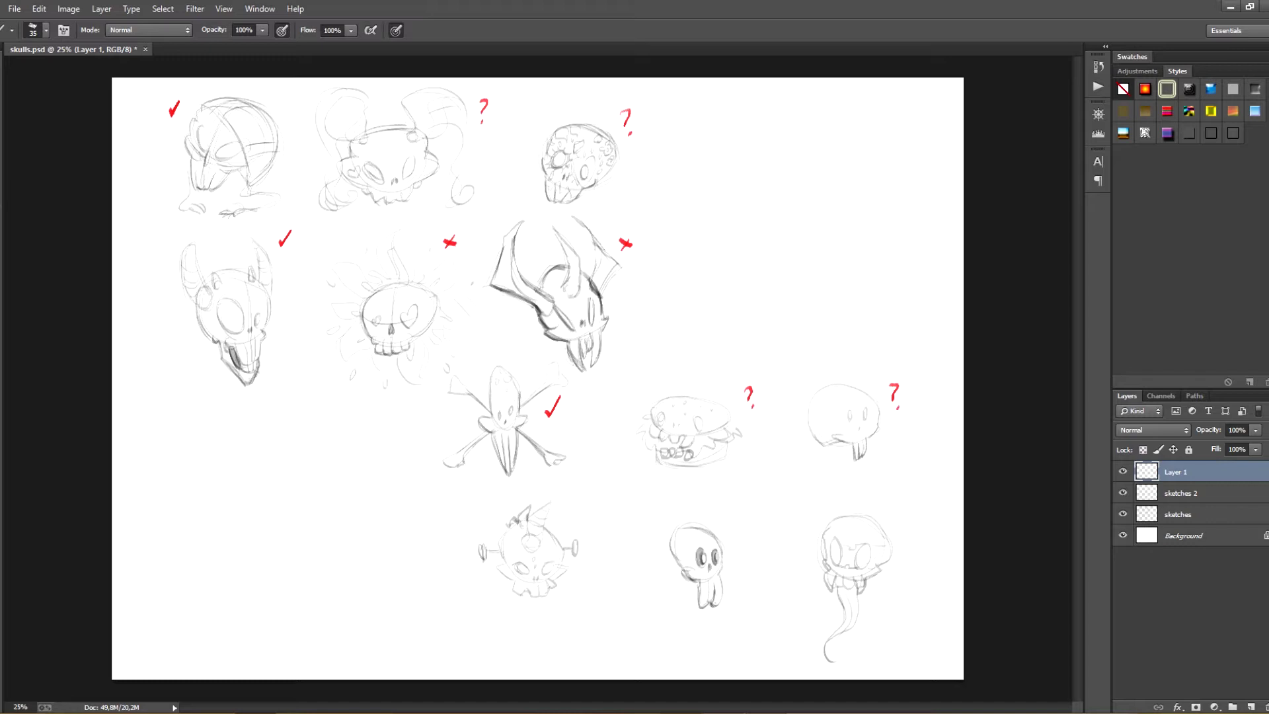
drag(568, 503, 572, 513)
click(573, 519)
drag(901, 508, 904, 519)
click(905, 525)
Merge the sketches and sketches 2 layers into one layer, and duplicate it with the original hidden.
click(1215, 493)
shift+click(1219, 514)
right_click(1224, 513)
click(1150, 501)
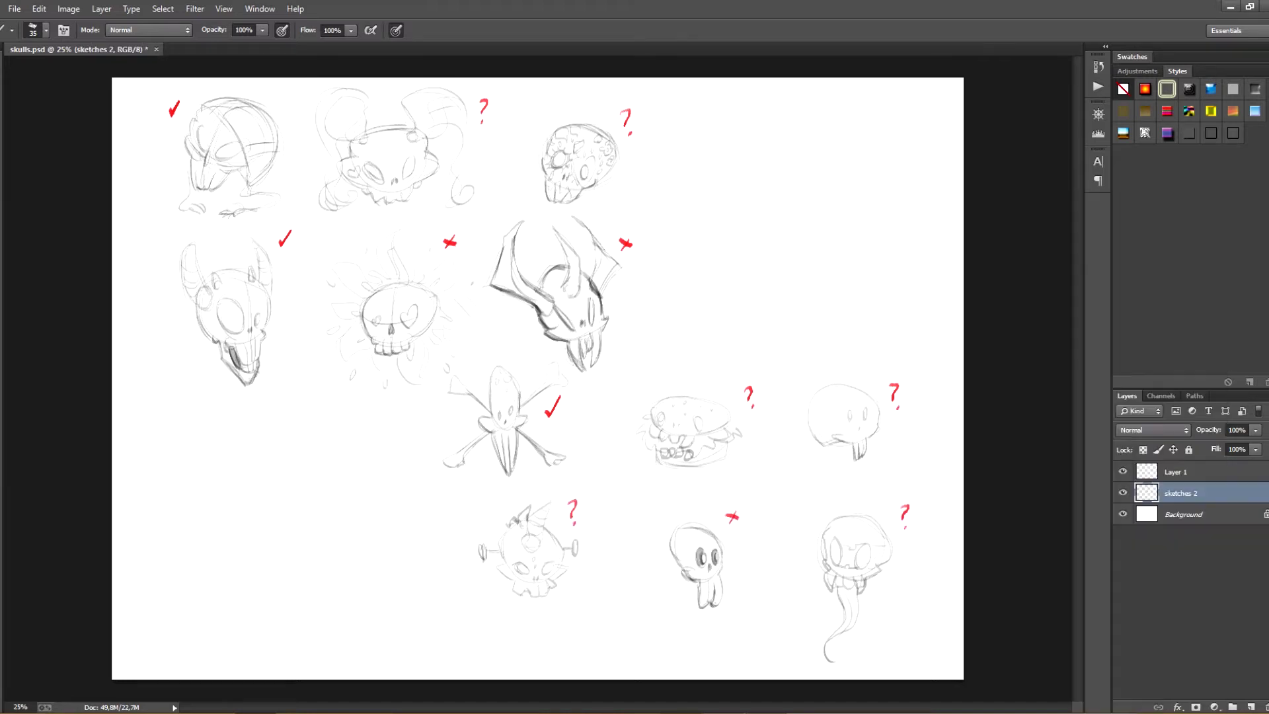
mouse_move(1190, 493)
mouse_down()
mouse_move(1216, 706)
mouse_move(1250, 707)
mouse_up()
click(1122, 514)
Erase the three crossed-out skulls from the sketches 2 copy layer with an enlarged eraser.
key(e)
key(])
mouse_move(376, 304)
mouse_down()
mouse_move(422, 320)
mouse_move(410, 373)
mouse_up()
drag(506, 258, 584, 245)
drag(505, 291, 585, 356)
mouse_move(681, 538)
mouse_down()
mouse_move(687, 574)
mouse_move(711, 595)
mouse_up()
Erase the three red crosses of the removed skulls from Layer 1.
click(1189, 472)
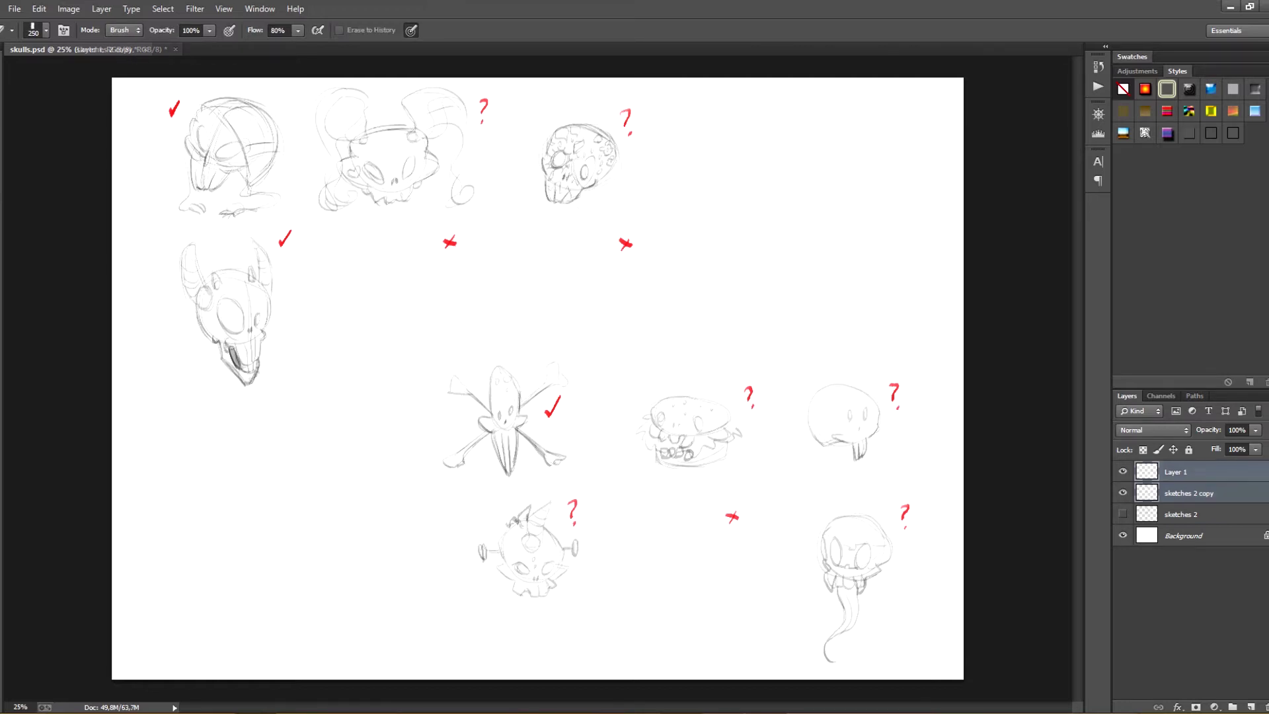
click(450, 242)
click(625, 244)
click(732, 517)
click(1189, 493)
click(424, 318)
click(421, 612)
click(931, 688)
click(999, 416)
click(900, 276)
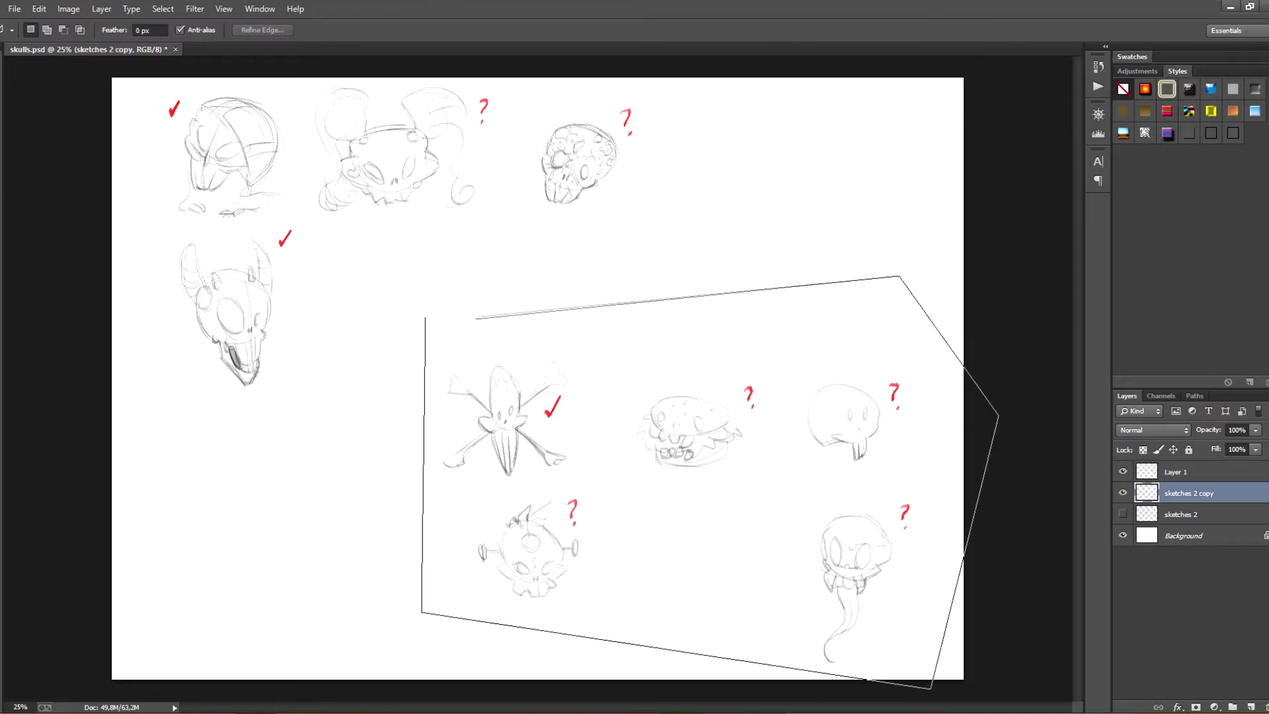
mouse_move(538, 409)
mouse_down()
mouse_move(428, 284)
mouse_move(441, 304)
mouse_up()
shift+click(1189, 471)
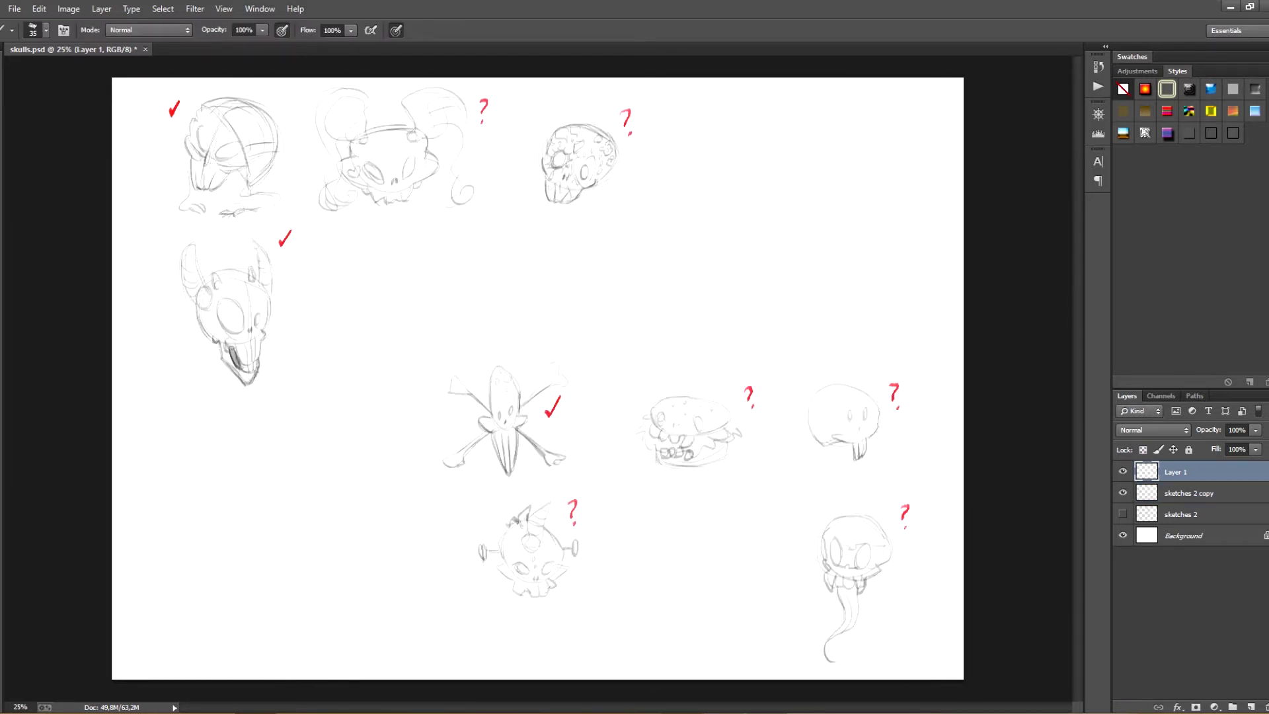
Draw red circles around the ticks of the domed, horned and crossbones skulls on Layer 1.
drag(294, 220, 281, 224)
mouse_move(184, 92)
mouse_down()
mouse_move(196, 111)
mouse_move(186, 93)
mouse_up()
drag(563, 391, 555, 391)
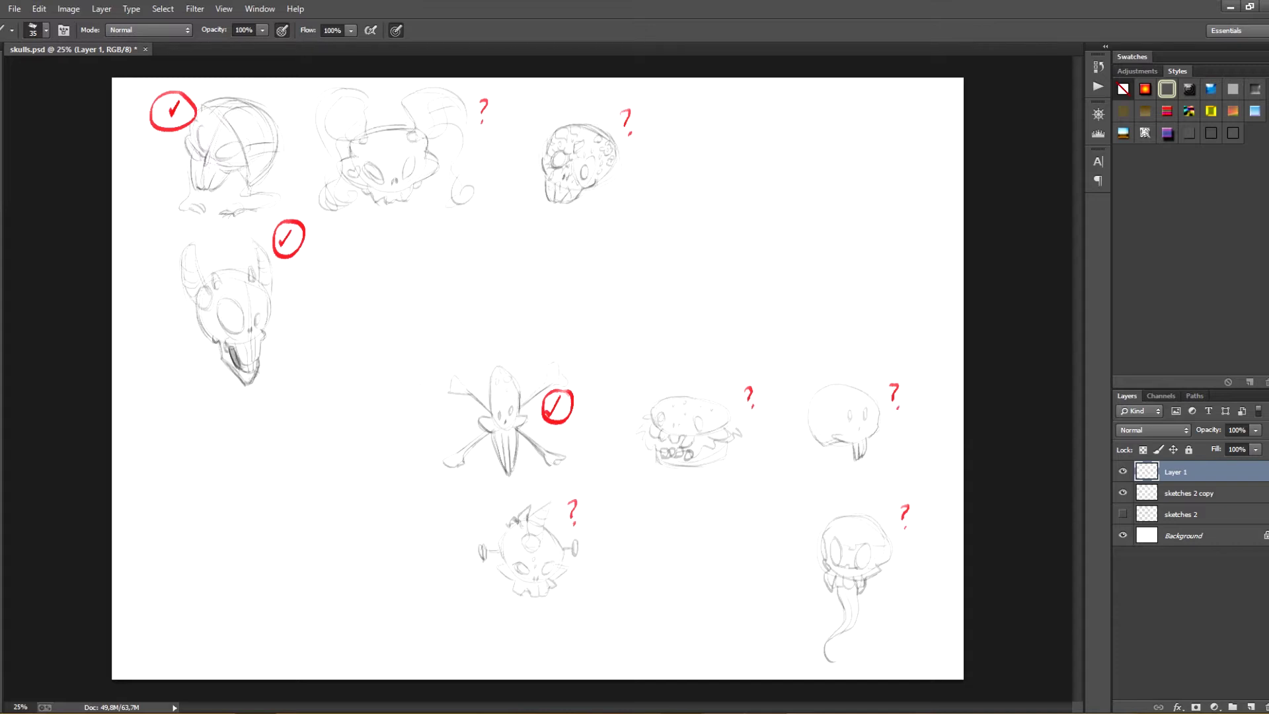
drag(512, 220, 531, 227)
key(ctrl+z)
key(ctrl+alt+z)
key(ctrl+alt+z)
Replace the question marks beside all remaining skulls except the burger skull with red crosses.
drag(476, 104, 490, 110)
drag(488, 103, 479, 114)
key(e)
drag(894, 385, 896, 407)
key(b)
drag(887, 386, 902, 396)
drag(901, 383, 887, 395)
drag(905, 505, 905, 528)
drag(889, 500, 900, 507)
drag(573, 501, 573, 522)
Draw a red circle around the burger skull's question mark.
drag(752, 377, 754, 379)
key(e)
key(b)
Erase the crossed-out skulls from the sketches 2 copy layer and delete Layer 1 with the red marks.
click(1189, 493)
mouse_move(617, 119)
mouse_down()
mouse_move(629, 131)
mouse_move(562, 199)
mouse_up()
key(e)
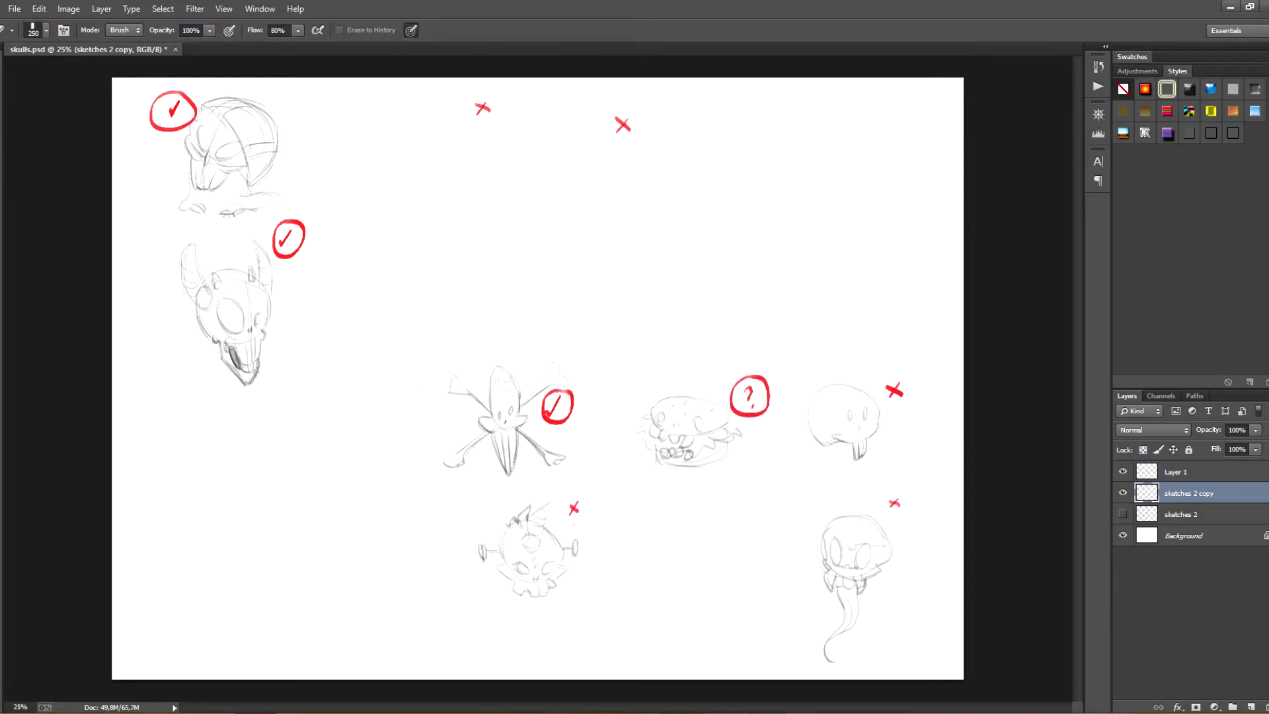
click(1123, 471)
drag(1175, 472, 1266, 707)
Lasso the burger skull, enlarge it and place it in the lower right of the canvas.
key(l)
mouse_move(728, 365)
mouse_down()
mouse_move(735, 375)
mouse_move(914, 251)
mouse_up()
key(ctrl+t)
key(Return)
Lasso the crossbones skull, enlarge it and place it in the upper right above the burger skull.
drag(387, 454, 413, 505)
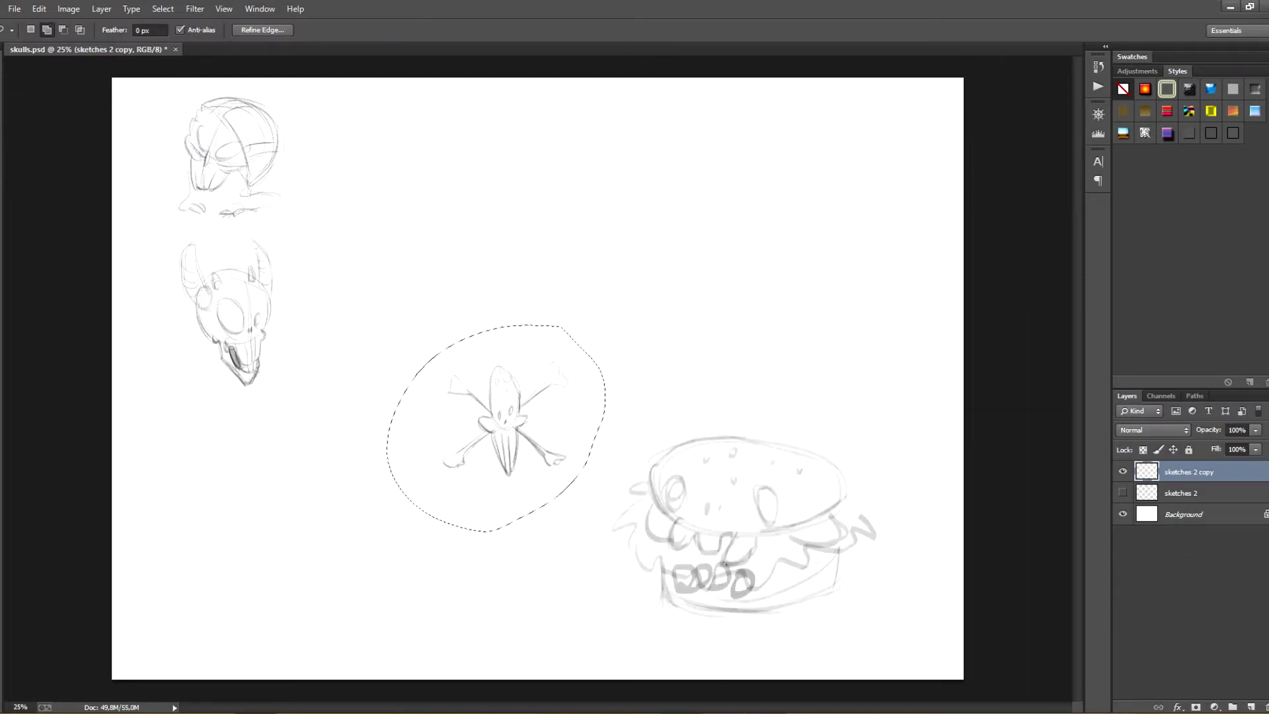
key(ctrl+t)
key(Escape)
drag(404, 423, 410, 456)
key(ctrl+t)
drag(634, 317, 850, 102)
drag(611, 306, 737, 269)
key(Return)
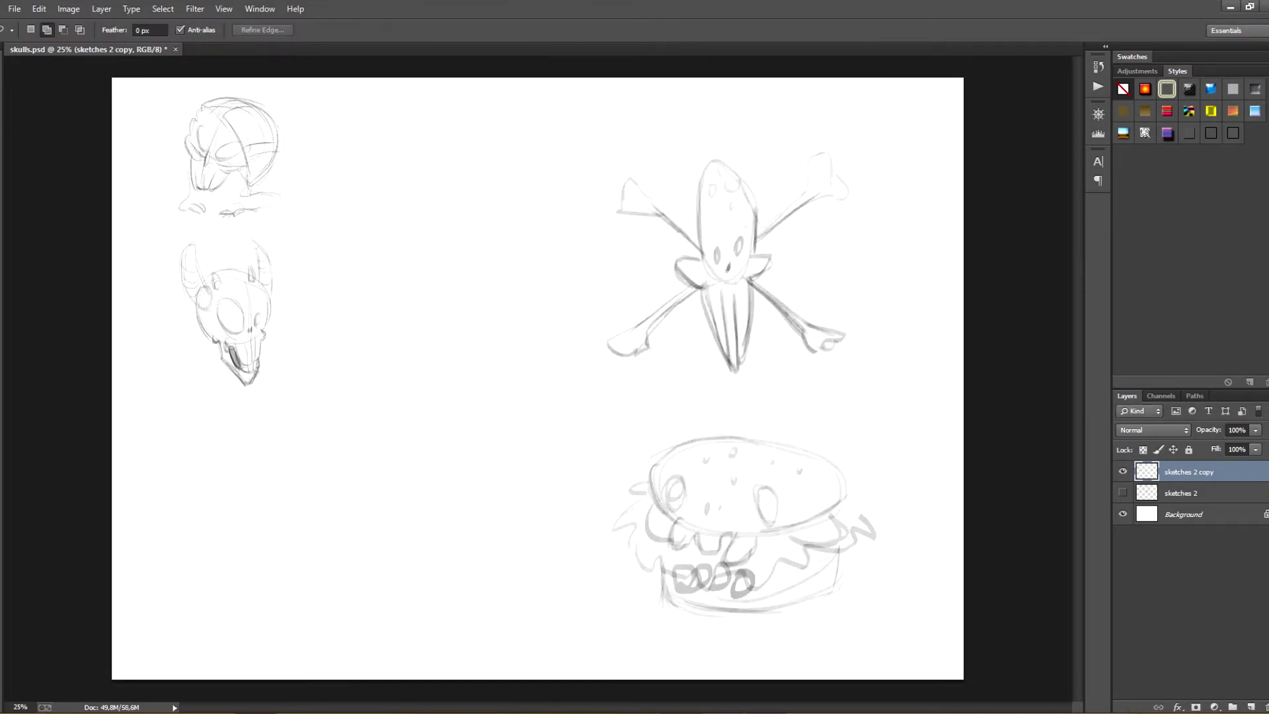
Enlarge the horned skull and place it in the lower left of the canvas.
key(ctrl+t)
drag(308, 374, 382, 502)
drag(452, 352, 480, 320)
key(Return)
Lasso the domed skull and enlarge it in the upper left of the canvas.
drag(320, 126, 314, 114)
key(ctrl+t)
mouse_move(325, 264)
mouse_down()
mouse_move(458, 374)
mouse_move(532, 415)
mouse_move(527, 603)
mouse_move(502, 404)
mouse_up()
key(Return)
Select the horned skull and adjust its position below the domed skull.
drag(410, 462, 400, 467)
key(ctrl+z)
drag(500, 403, 516, 568)
drag(390, 442, 397, 462)
key(ctrl+d)
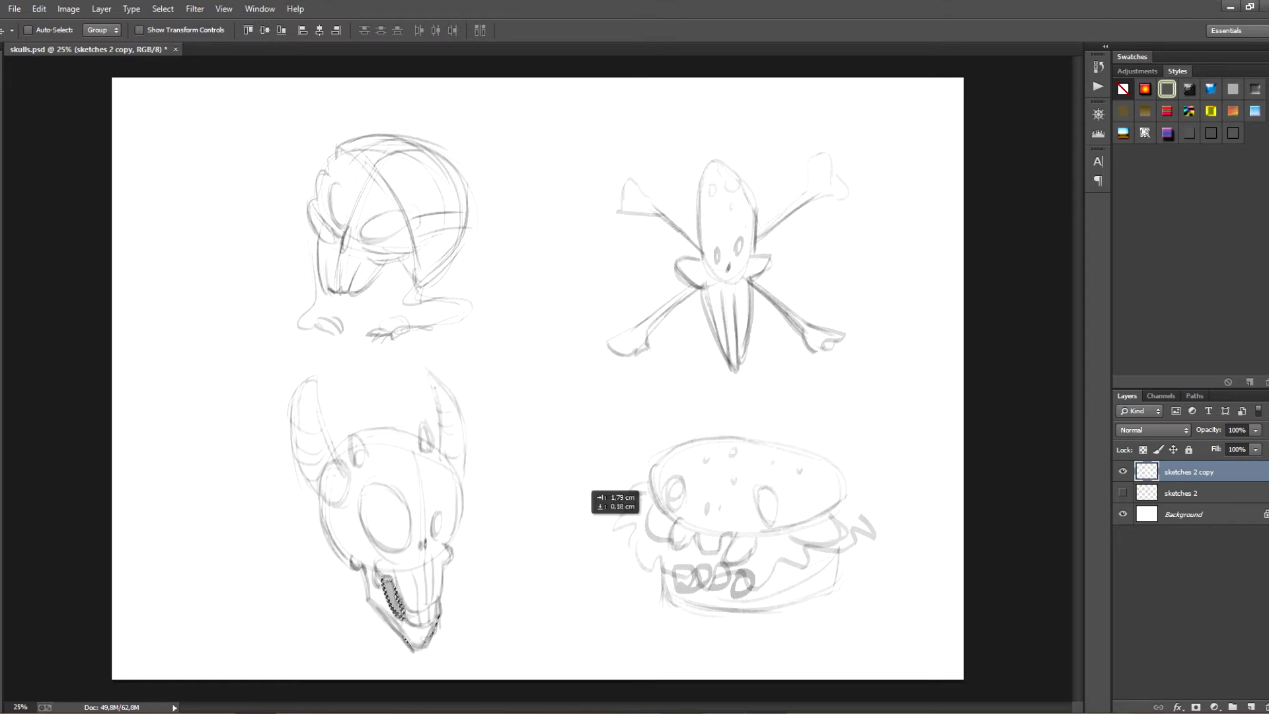
Adjust the placement of the four enlarged skulls to centre their two-by-two layout on the canvas.
drag(740, 482, 703, 477)
mouse_move(690, 390)
mouse_down()
mouse_move(502, 351)
mouse_move(690, 391)
mouse_up()
drag(541, 264, 545, 240)
key(ctrl+d)
drag(541, 370, 542, 381)
Rename the sketches 2 copy layer as skecthes and the hidden sketches 2 layer as brain storming.
double_click(1188, 472)
text(skecthes)
double_click(1181, 493)
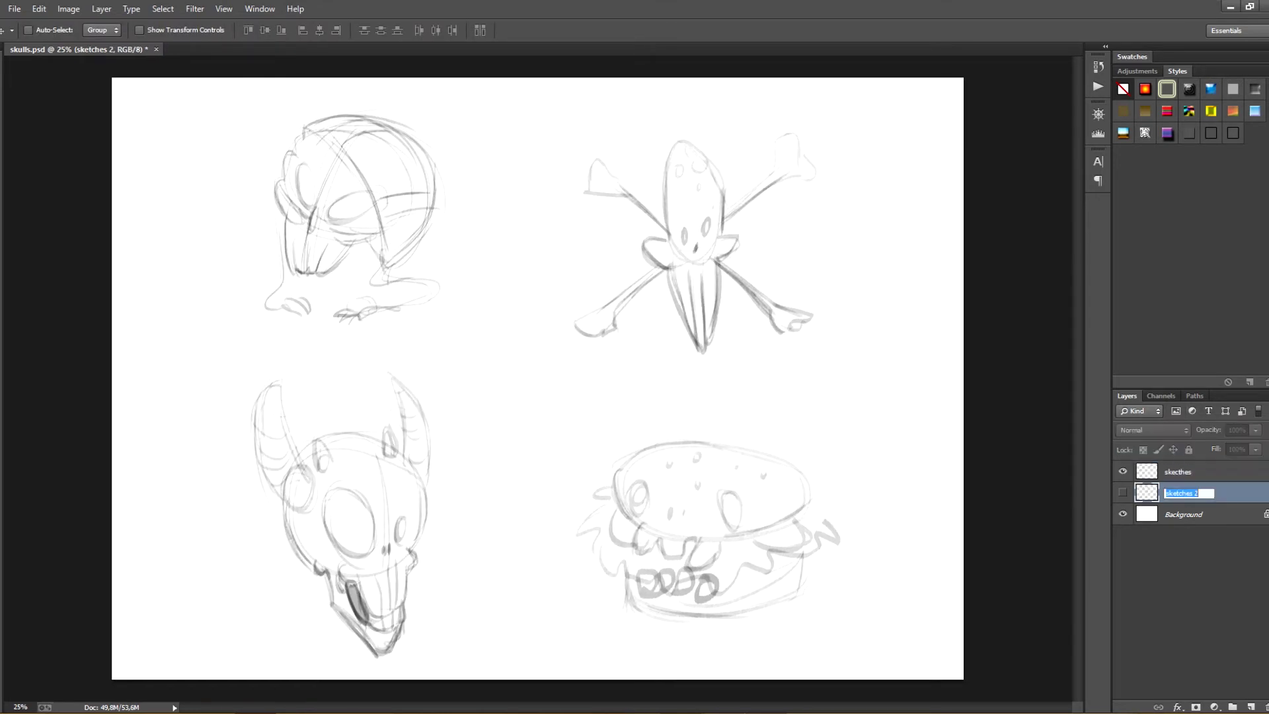
text(brain storming)
Add a new layer above skecthes, and lock the skecthes layer with its opacity reduced to 35%.
key(alt+bracketright)
key(ctrl+shift+alt+n)
key(alt+bracketleft)
key(3)
key(5)
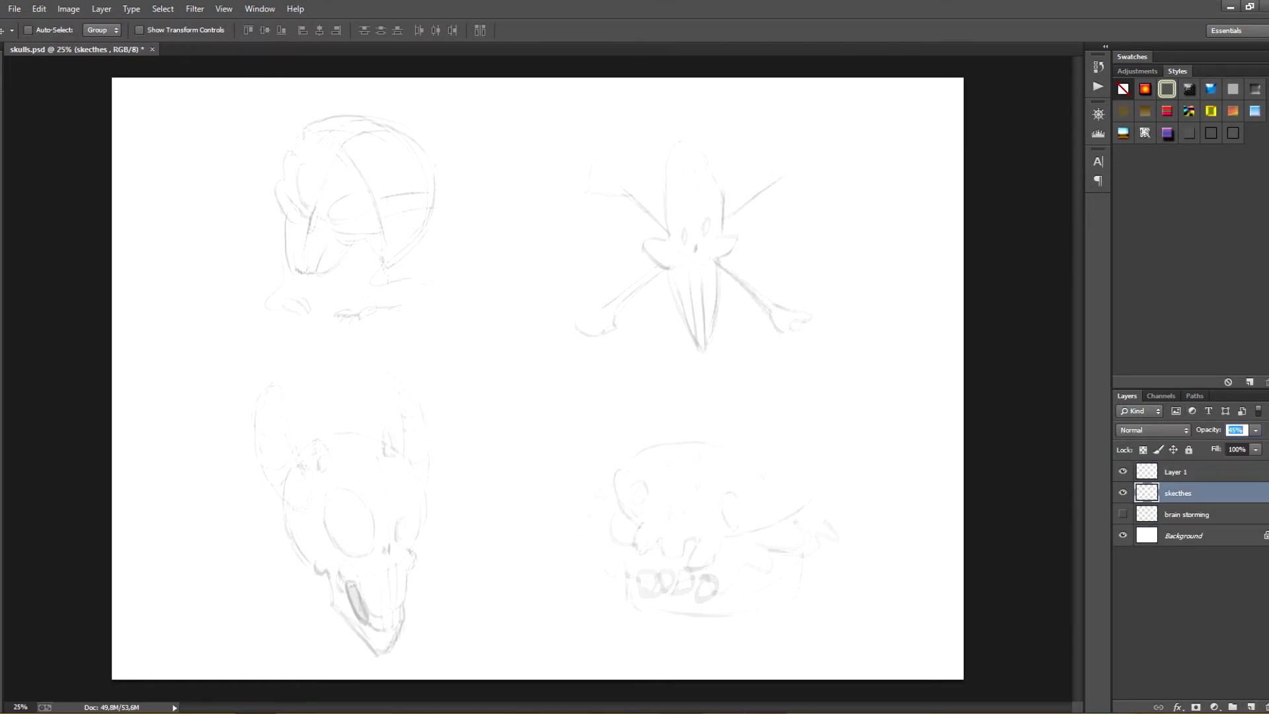
click(1188, 450)
On Layer 1, draw the curved dome outline of the upper-left skull with the brush at 30% opacity.
click(1175, 472)
key(b)
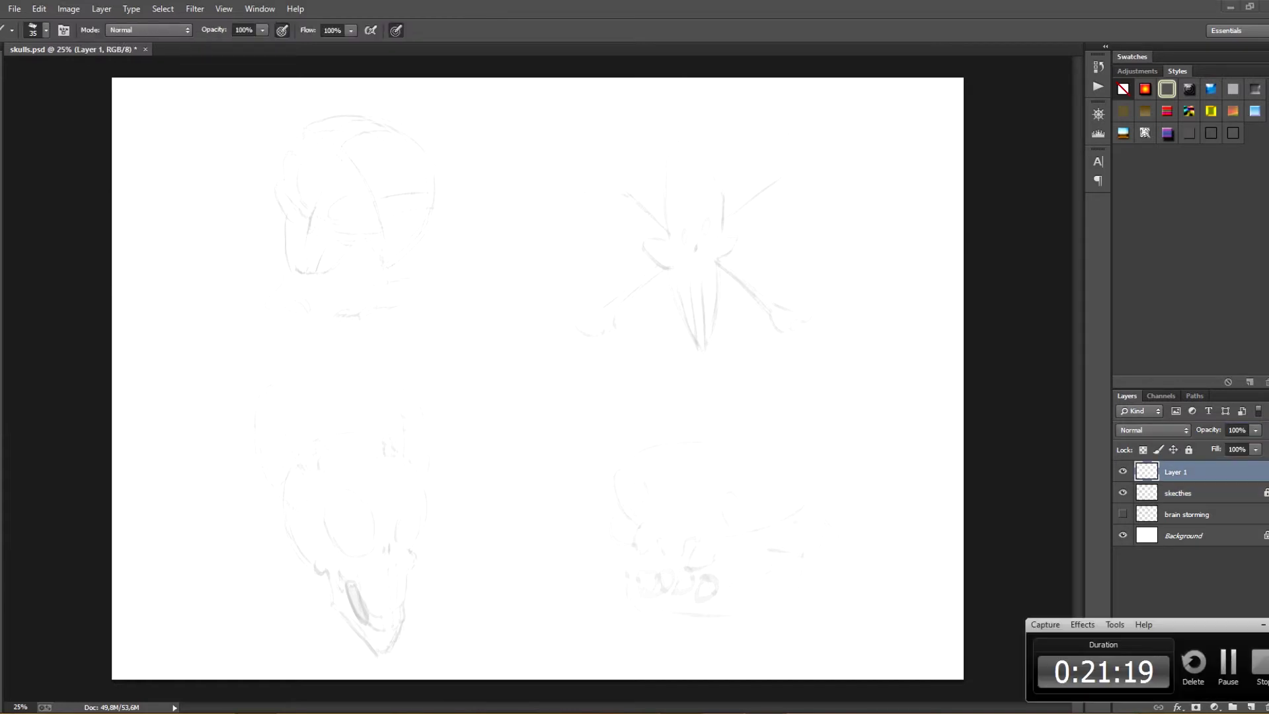
key(v)
key(b)
key(r)
drag(793, 378, 771, 274)
key(r)
drag(780, 379, 720, 221)
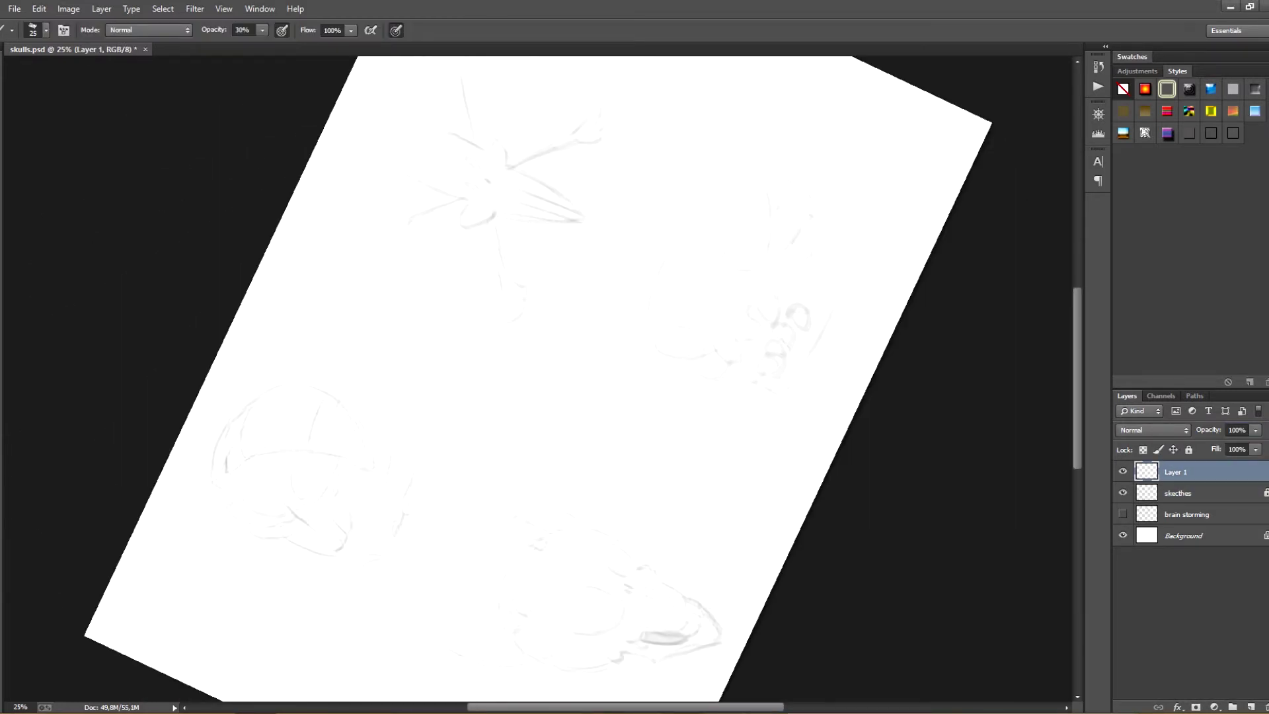
mouse_move(242, 465)
mouse_down()
mouse_move(347, 450)
mouse_move(318, 452)
mouse_move(351, 451)
mouse_move(357, 472)
mouse_up()
key(ctrl+z)
mouse_move(235, 468)
mouse_down()
mouse_move(216, 441)
mouse_move(249, 463)
mouse_move(231, 410)
mouse_move(329, 390)
mouse_move(370, 460)
mouse_up()
key(ctrl+z)
key(ctrl+z)
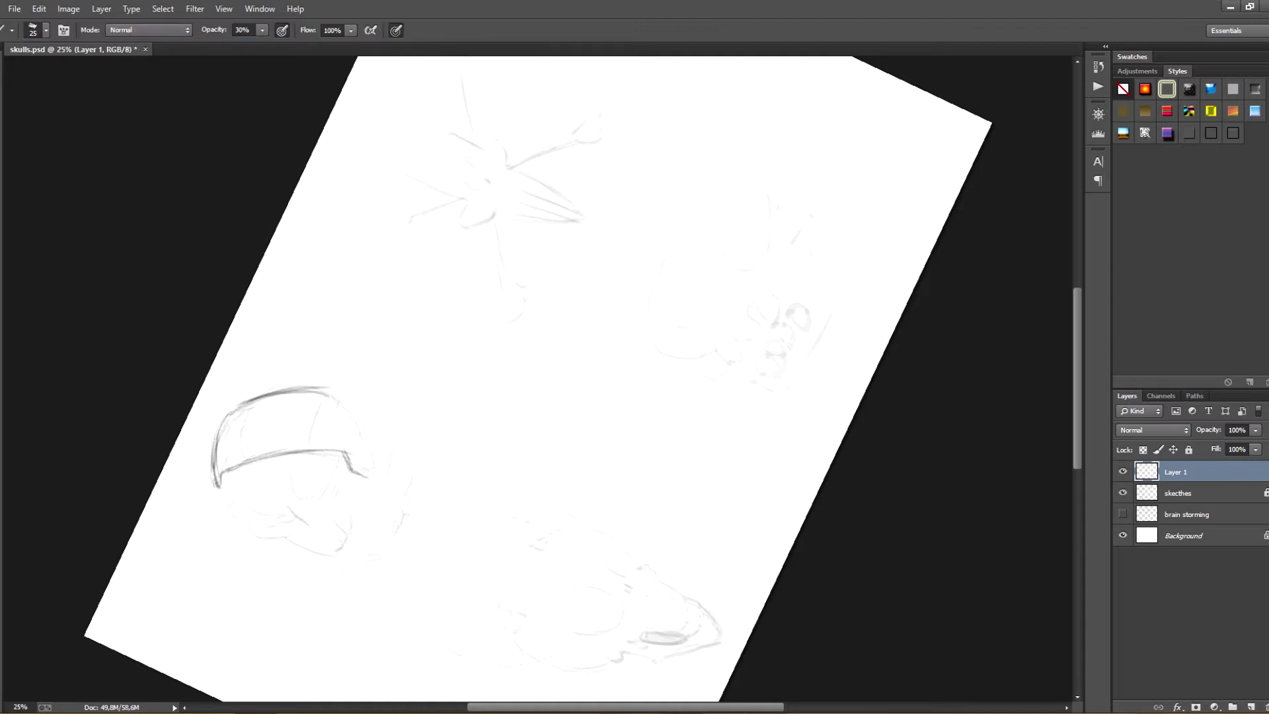
drag(320, 391, 369, 464)
mouse_move(355, 413)
mouse_down()
mouse_move(371, 471)
mouse_move(373, 284)
mouse_move(359, 315)
mouse_up()
Draw the straight leg running down from under the dome's right side.
key(r)
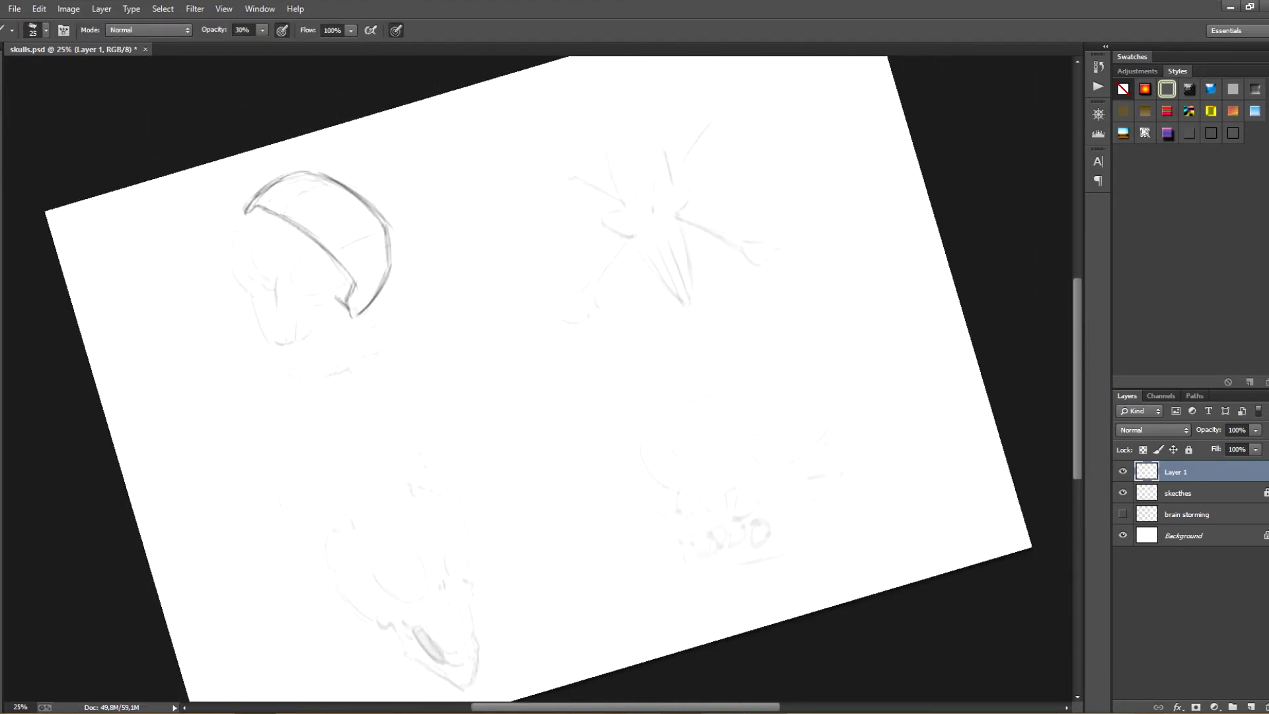
drag(328, 255, 352, 329)
key(ctrl+z)
key(ctrl+z)
mouse_move(326, 254)
mouse_down()
mouse_move(348, 330)
mouse_move(367, 328)
mouse_up()
drag(365, 311, 366, 326)
key(ctrl+z)
Draw the clawed foot with its toes at the end of the right leg.
drag(352, 328, 408, 319)
drag(408, 318, 395, 348)
key(e)
key(b)
mouse_move(406, 313)
mouse_down()
mouse_move(409, 339)
mouse_move(404, 313)
mouse_move(410, 335)
mouse_move(386, 357)
mouse_up()
mouse_move(386, 356)
mouse_down()
mouse_move(411, 342)
mouse_move(393, 360)
mouse_up()
mouse_move(393, 359)
mouse_down()
mouse_move(413, 343)
mouse_move(382, 349)
mouse_up()
drag(372, 362, 386, 353)
Draw the left leg and its foot below the face of the upper-left skull.
key(r)
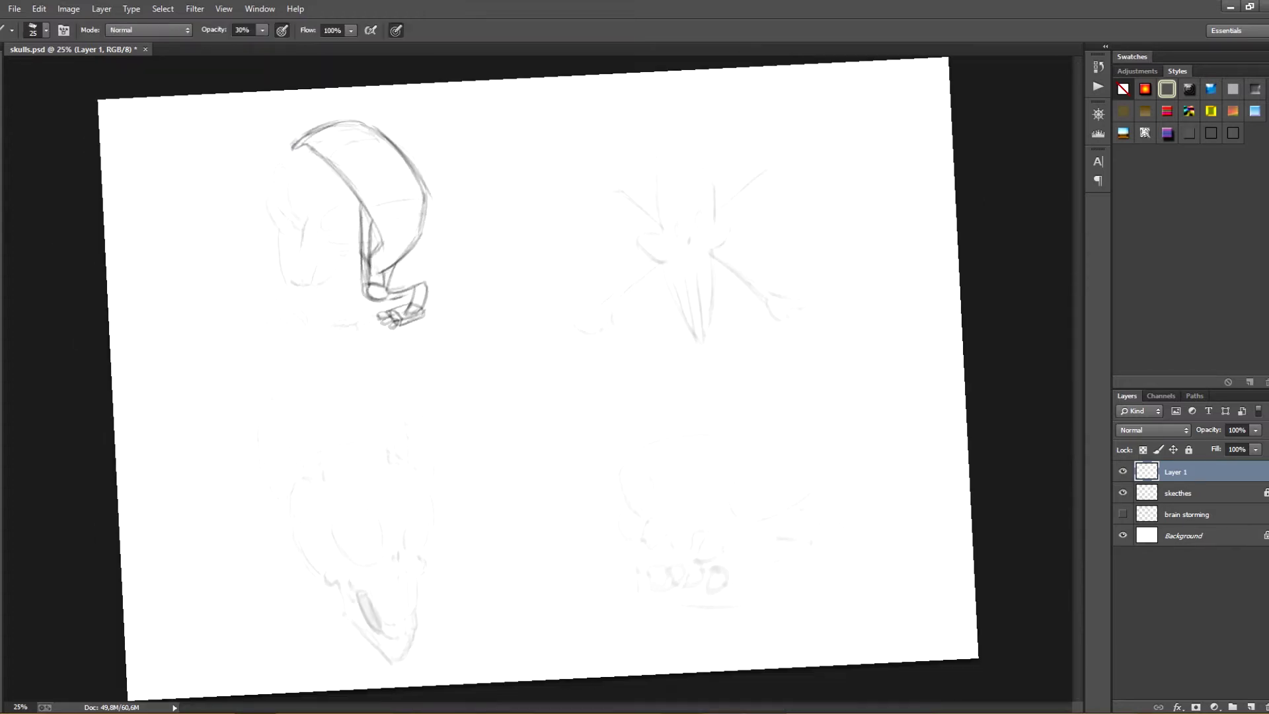
mouse_move(270, 220)
mouse_down()
mouse_move(278, 289)
mouse_move(291, 294)
mouse_move(275, 323)
mouse_move(302, 330)
mouse_move(308, 306)
mouse_move(261, 318)
mouse_move(277, 319)
mouse_up()
key(ctrl+z)
key(ctrl+z)
drag(284, 298, 260, 318)
key(e)
key(b)
drag(279, 308, 269, 323)
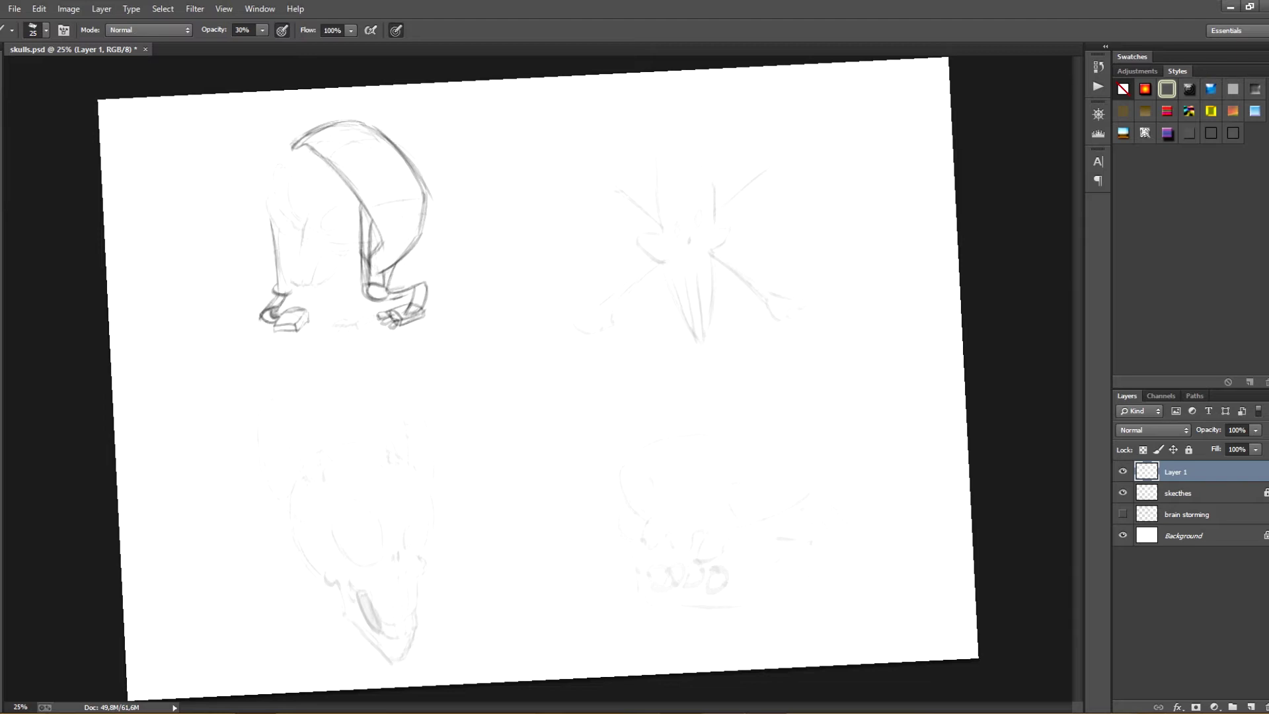
Reinforce the front end of the upper-left skull's dome outline with a smaller brush.
key(e)
key(b)
key([)
key(r)
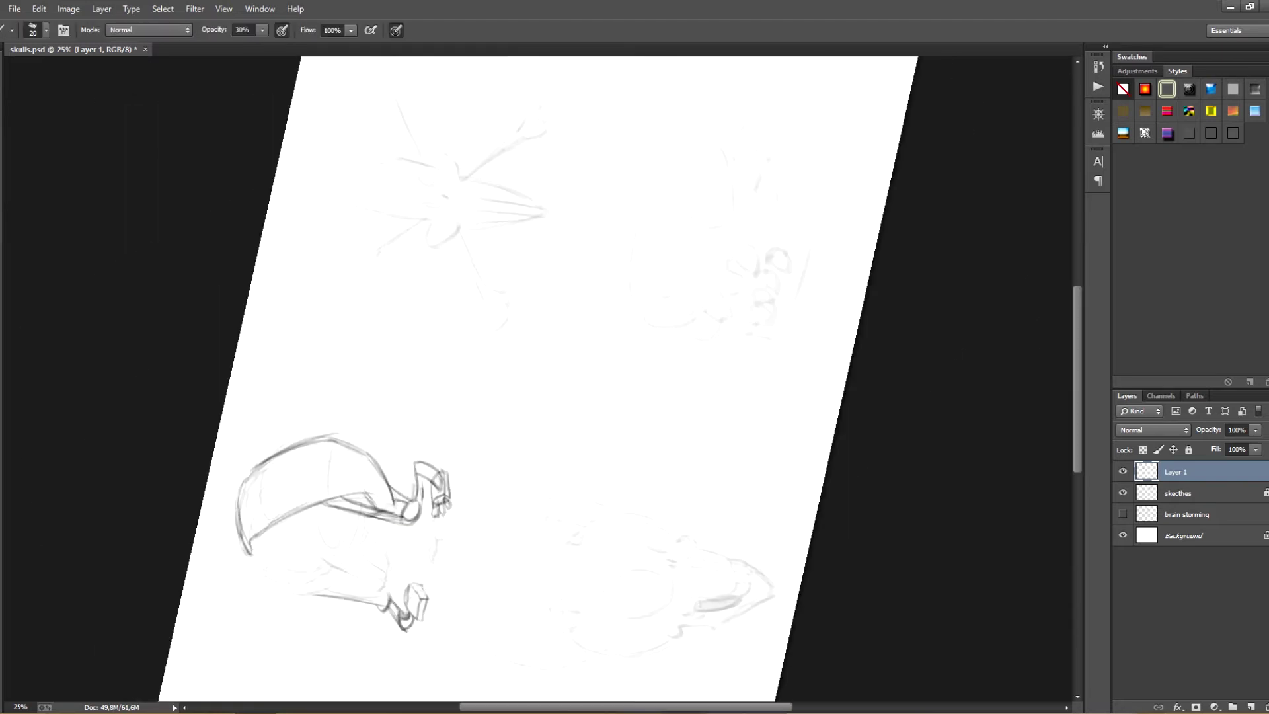
mouse_move(254, 463)
mouse_down()
mouse_move(238, 508)
mouse_move(312, 438)
mouse_move(337, 434)
mouse_move(237, 524)
mouse_up()
Darken the dome's outer outline using a larger brush at 40% opacity.
key(e)
key(b)
key(])
key(])
key(])
key(4)
key(r)
drag(380, 229, 385, 278)
key(r)
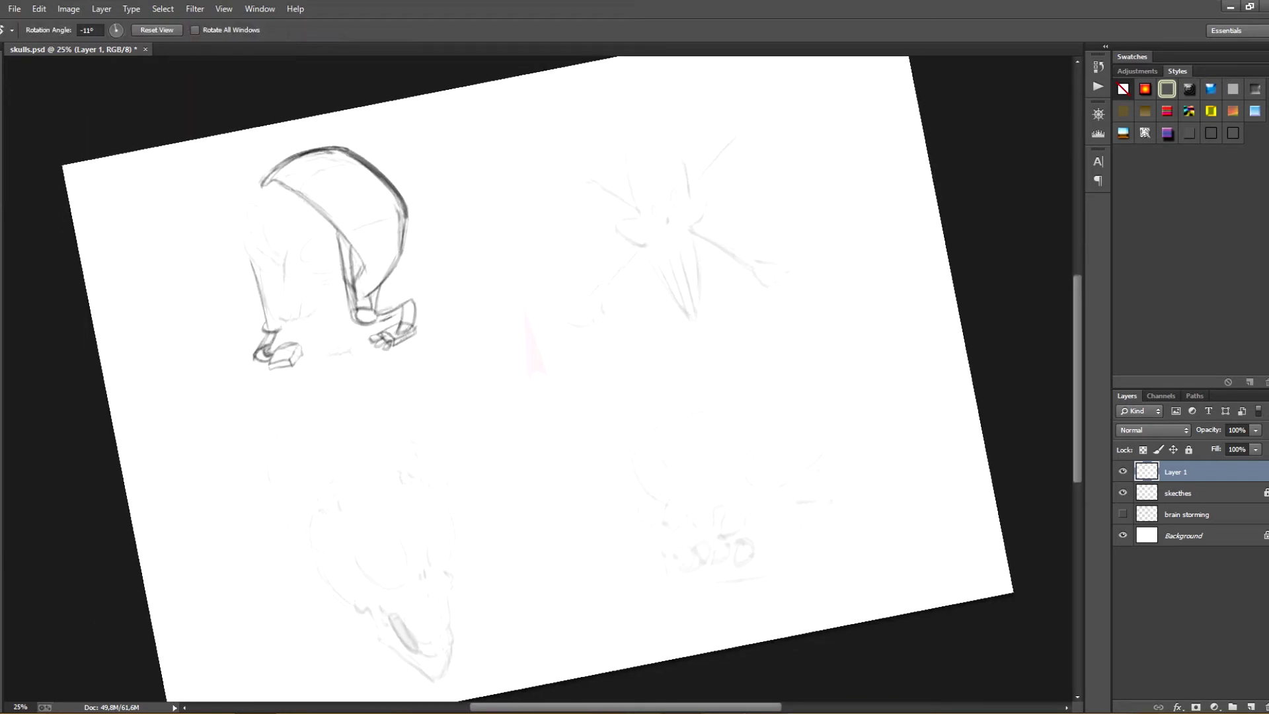
mouse_move(317, 141)
mouse_down()
mouse_move(373, 123)
mouse_move(374, 153)
mouse_up()
mouse_move(416, 151)
mouse_down()
mouse_move(391, 167)
mouse_move(314, 363)
mouse_up()
Undo the last strokes and draw seam lines across both ends of the dome's band.
key(r)
key(ctrl+alt+z)
key(ctrl+alt+z)
drag(250, 330, 224, 378)
drag(239, 338, 221, 390)
drag(320, 334, 324, 394)
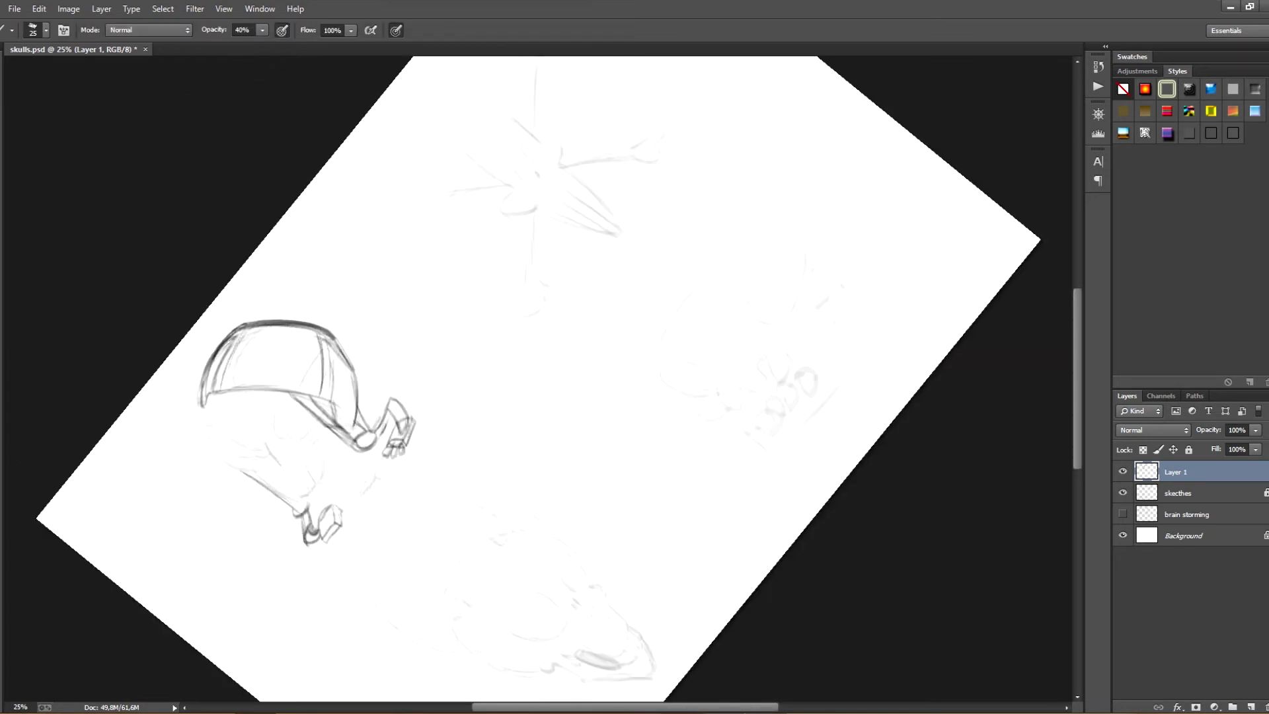
drag(236, 357, 255, 379)
mouse_move(263, 355)
mouse_down()
mouse_move(258, 376)
mouse_move(265, 353)
mouse_up()
drag(283, 351, 282, 352)
key(r)
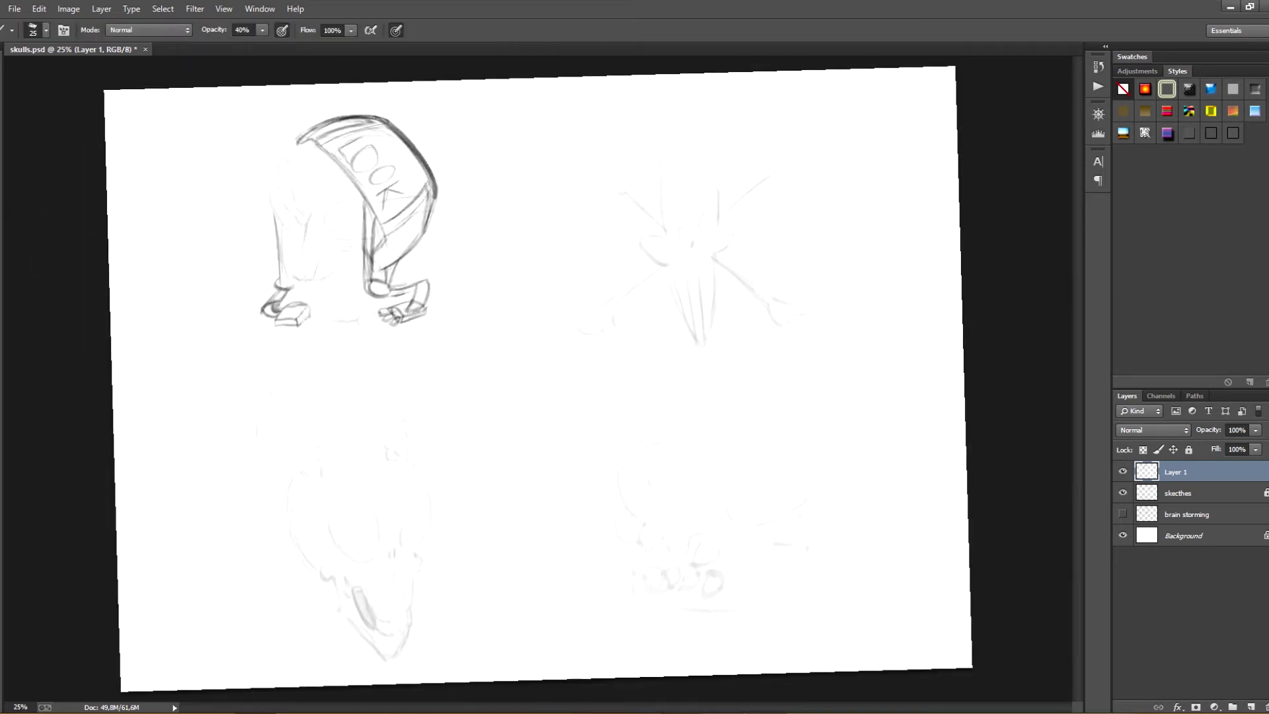
key(e)
drag(345, 149, 393, 193)
key(r)
key(b)
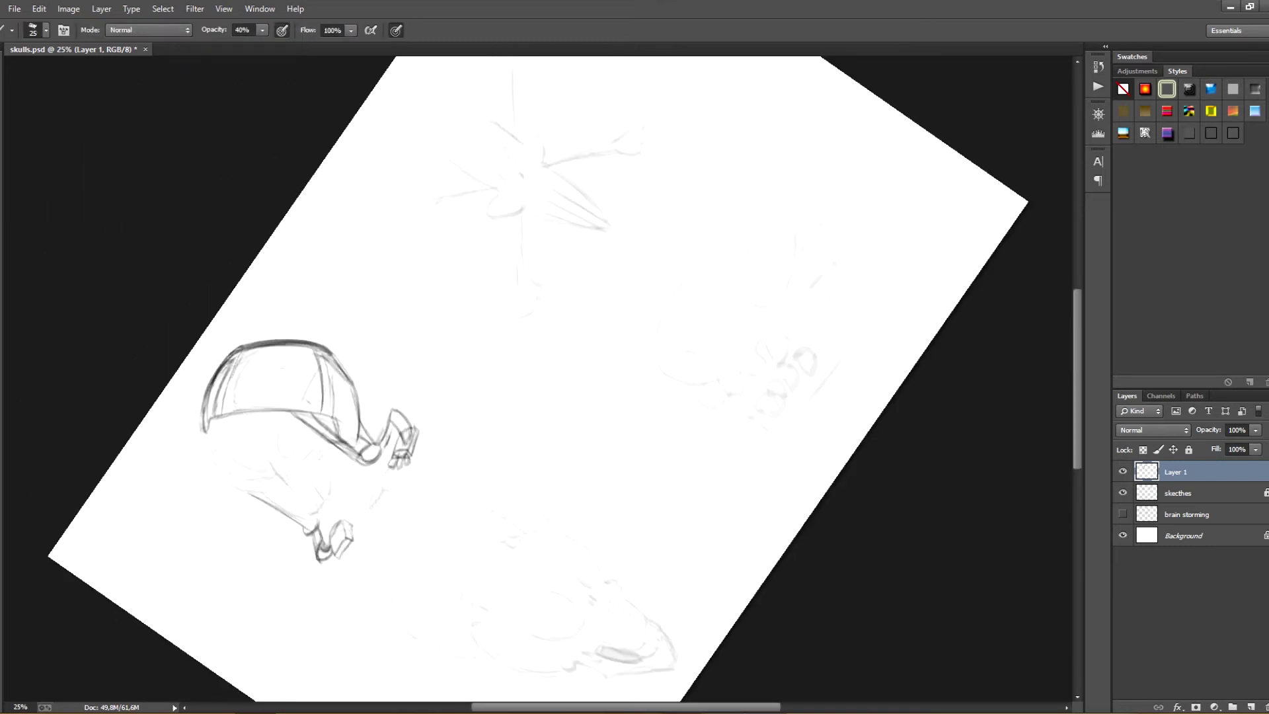
Letter "COOL" followed by a small x on the dome's band and add a rounded patch beside it.
mouse_move(245, 374)
mouse_down()
mouse_move(242, 402)
mouse_move(271, 375)
mouse_up()
mouse_move(281, 374)
mouse_down()
mouse_move(292, 397)
mouse_move(315, 396)
mouse_up()
drag(314, 384, 305, 396)
key(r)
drag(388, 100, 413, 164)
key(r)
drag(385, 138, 409, 165)
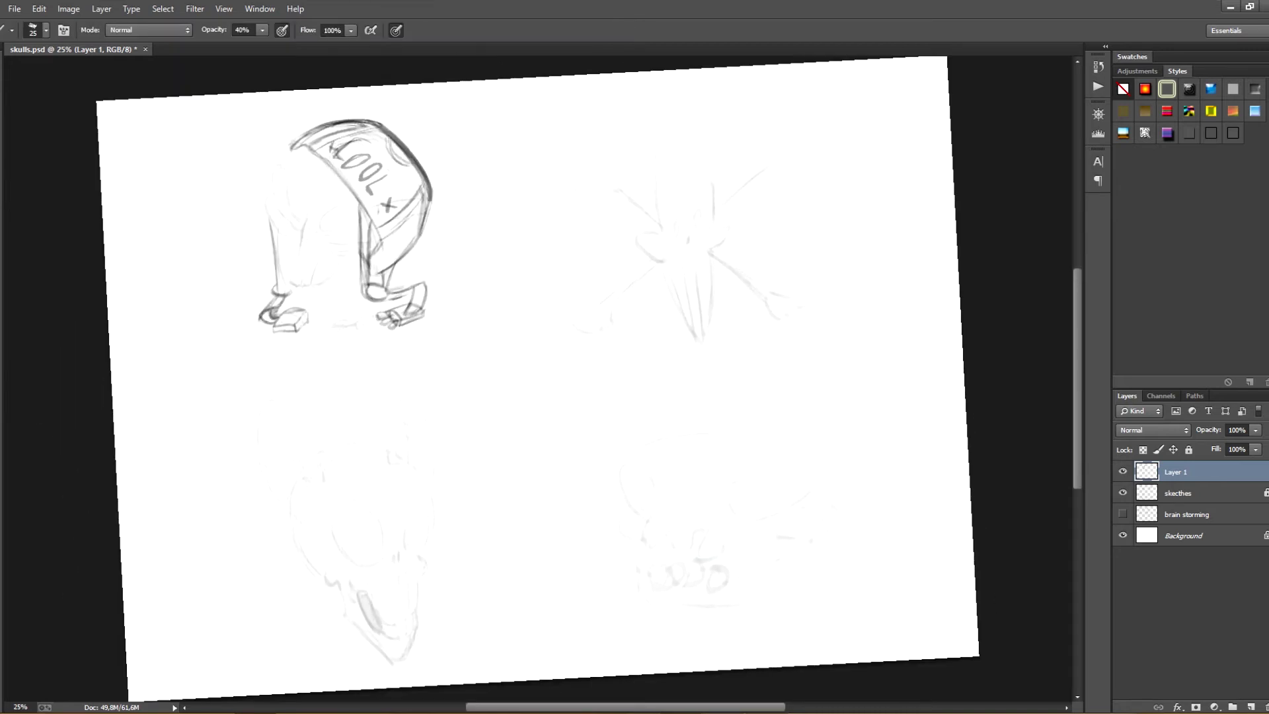
Draw the skull's forehead, outer face edge, two eye sockets and nose slit beneath the dome.
key(space)
key(r)
drag(390, 351, 373, 429)
key(bracketright)
mouse_move(404, 381)
mouse_down()
mouse_move(396, 415)
mouse_move(391, 389)
mouse_move(436, 416)
mouse_move(466, 396)
mouse_up()
key(r)
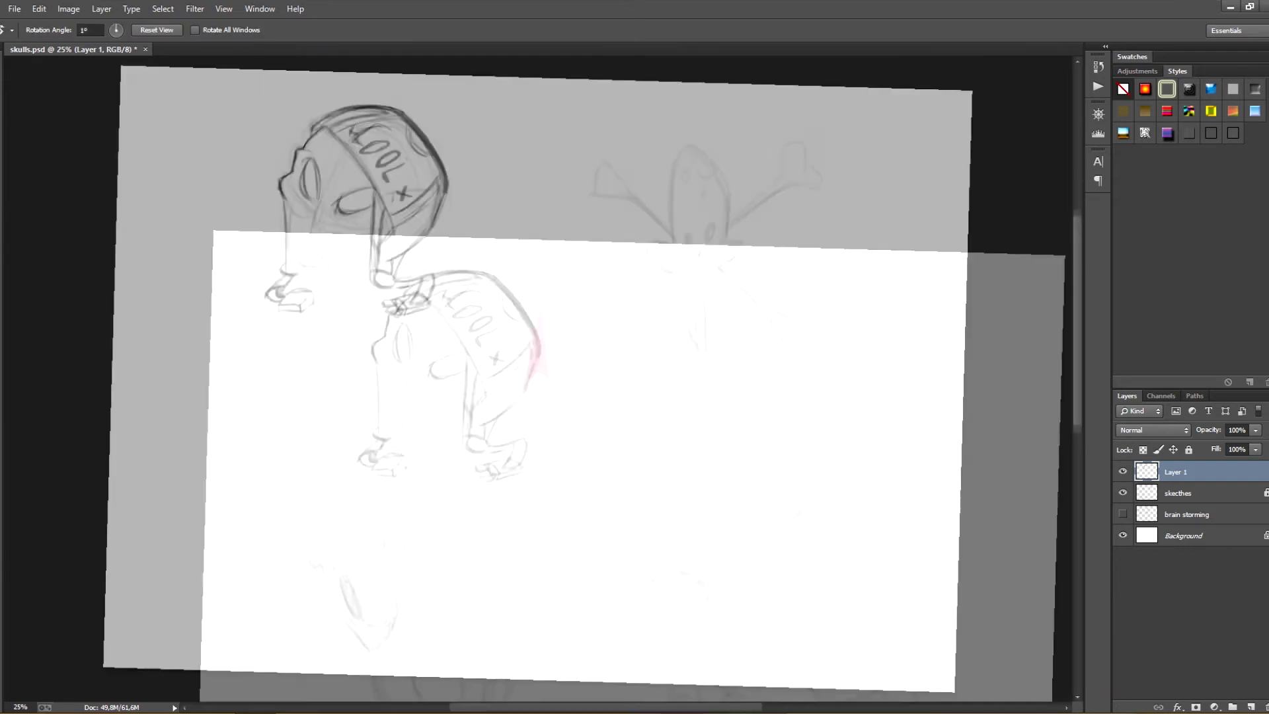
key(ctrl+plus)
mouse_move(239, 288)
mouse_down()
mouse_move(276, 315)
mouse_move(287, 346)
mouse_up()
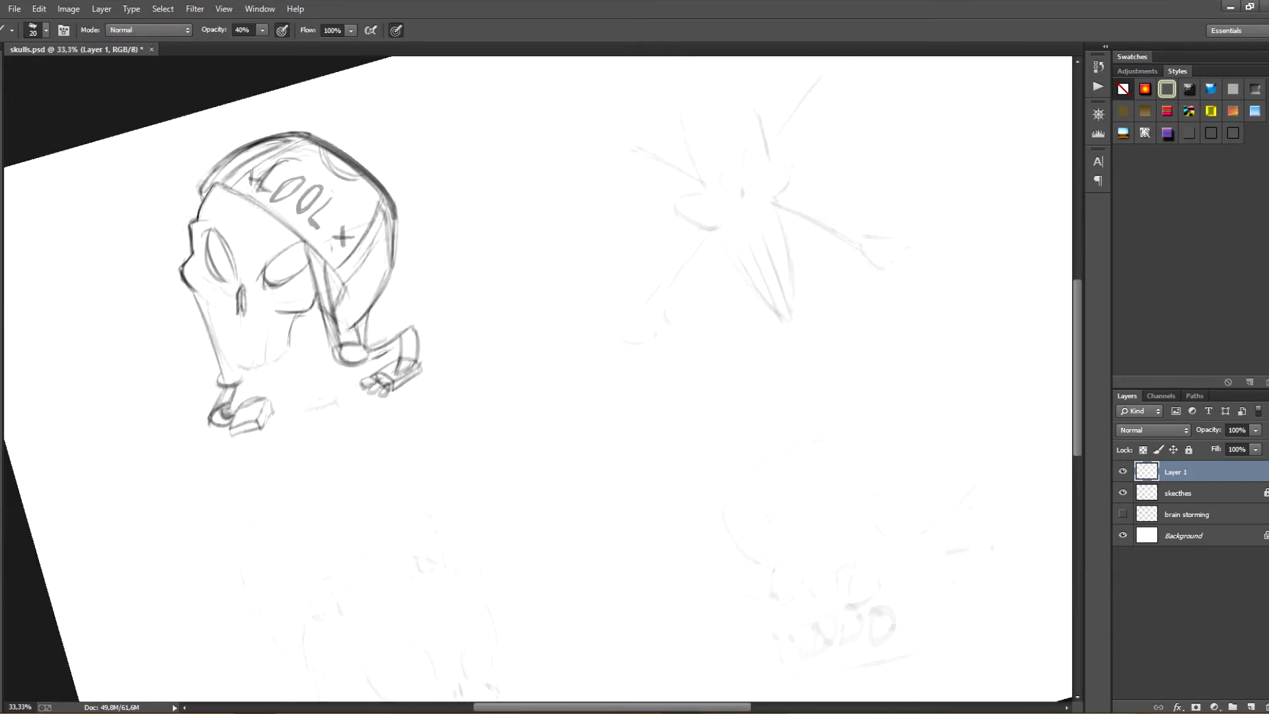
Draw the cheekbone edges, the upper jaw outline and the tooth lines of the upper-left skull.
drag(185, 287, 206, 302)
drag(318, 291, 303, 316)
mouse_move(206, 301)
mouse_down()
mouse_move(225, 353)
mouse_move(268, 367)
mouse_move(287, 350)
mouse_up()
mouse_move(250, 351)
mouse_down()
mouse_move(267, 368)
mouse_move(250, 367)
mouse_up()
mouse_move(236, 352)
mouse_down()
mouse_move(259, 368)
mouse_move(242, 371)
mouse_up()
drag(249, 323, 263, 366)
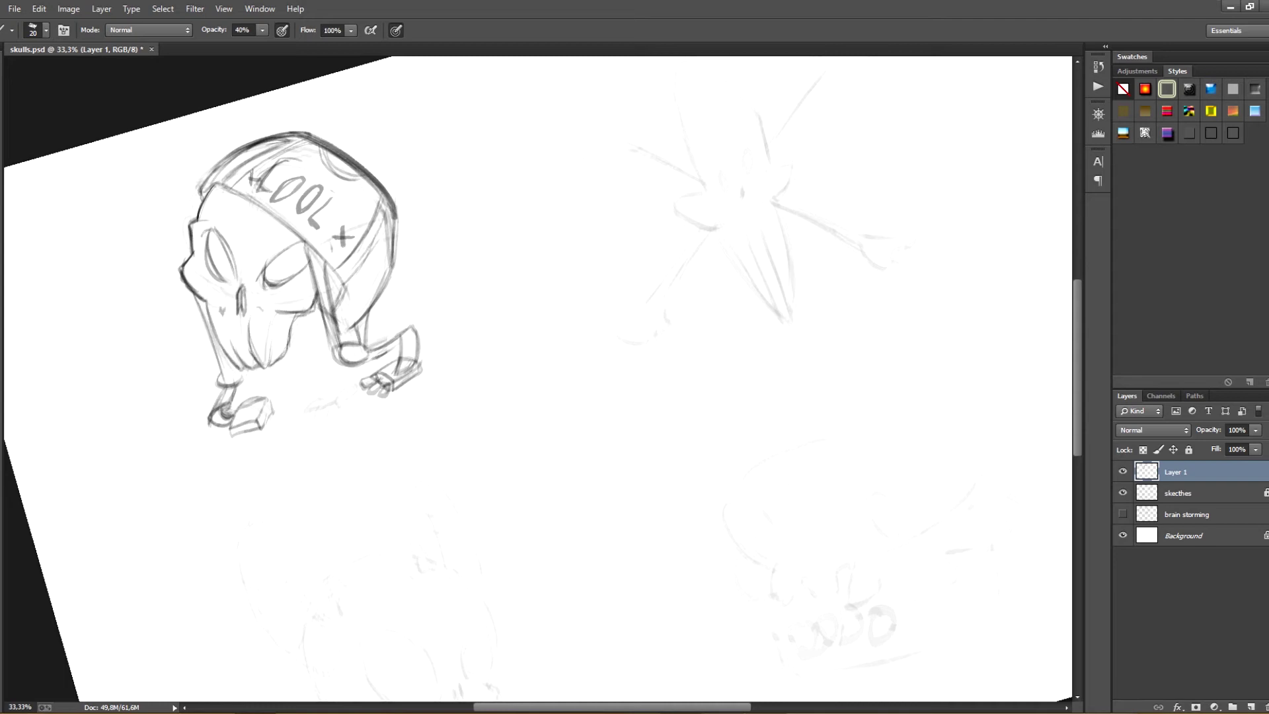
Undo the last tooth line and redraw it running up toward the nose.
key(ctrl+z)
key(e)
key(b)
drag(246, 323, 259, 285)
key(e)
key(b)
key(r)
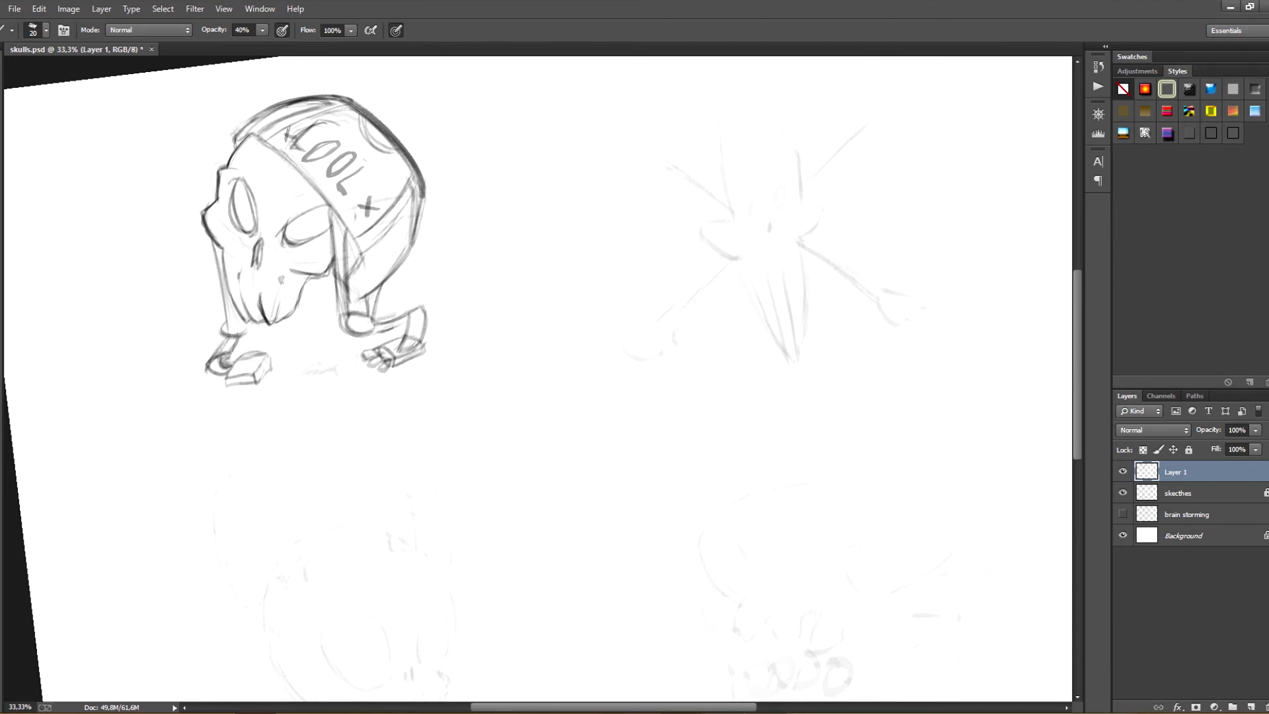
Redraw the right edge of the jaw, erase the stray mark on the cheek and strengthen a tooth line.
drag(309, 273, 297, 308)
key(e)
click(281, 280)
key(b)
mouse_move(238, 270)
mouse_down()
mouse_move(238, 280)
mouse_move(349, 161)
mouse_move(252, 344)
mouse_up()
Darken the front teeth outlines and the nose cavity of the upper-left skull.
key(r)
key(b)
drag(233, 300, 232, 331)
drag(233, 301, 246, 330)
mouse_move(240, 303)
mouse_down()
mouse_move(247, 327)
mouse_move(279, 236)
mouse_up()
key(r)
key(b)
key(ctrl+minus)
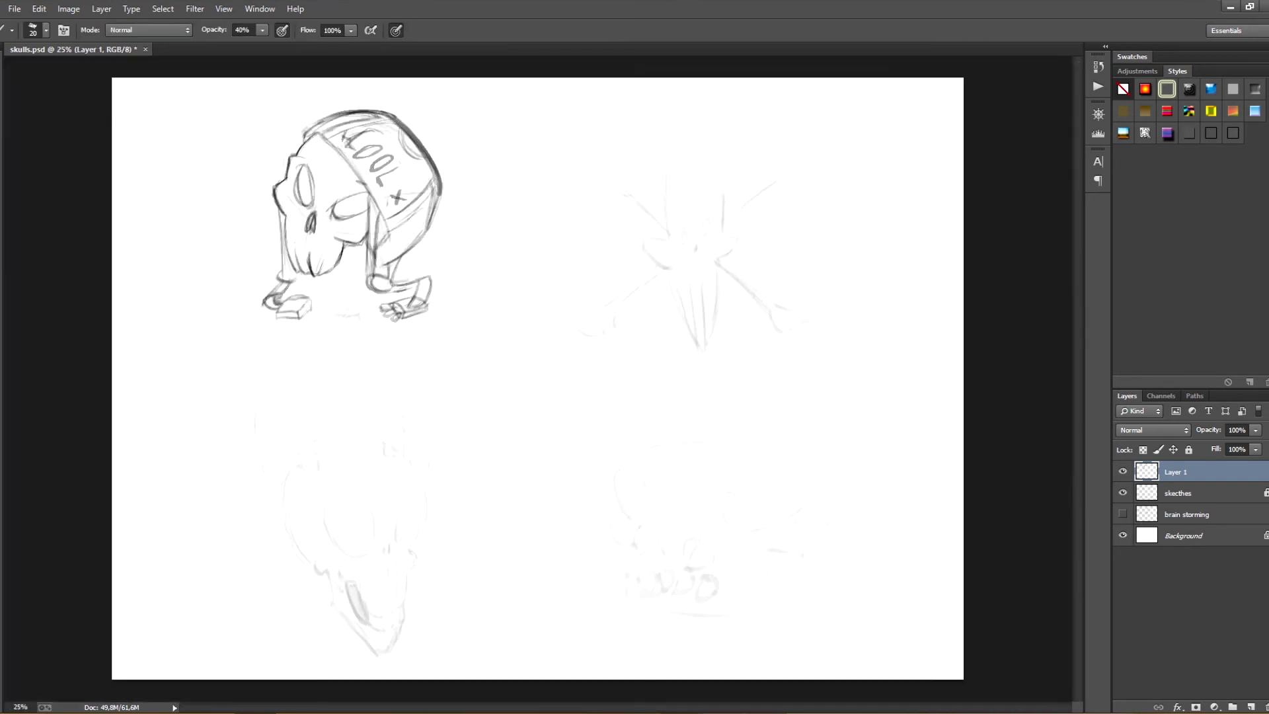
Redraw the back edge of the dome with a cleaner, darker line.
key(ctrl+plus)
key(e)
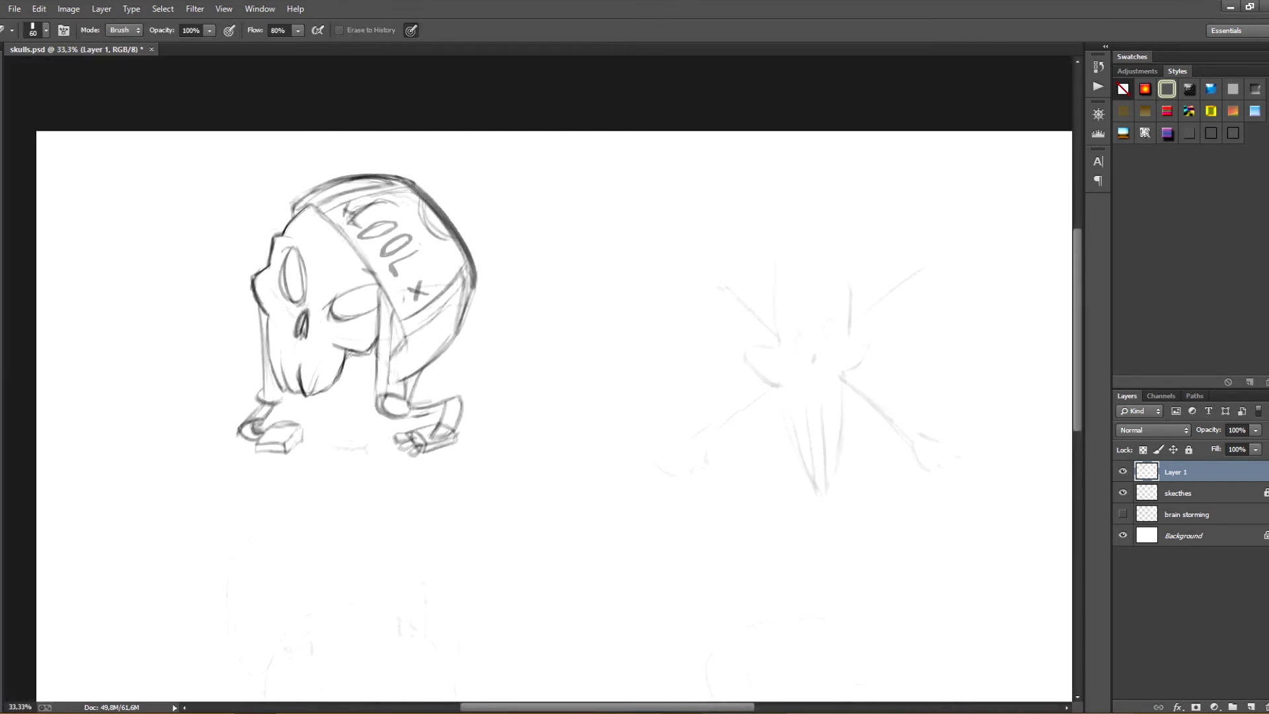
key(b)
drag(470, 264, 456, 335)
drag(470, 281, 423, 364)
Erase the end of the right foot and redraw its edge.
key(e)
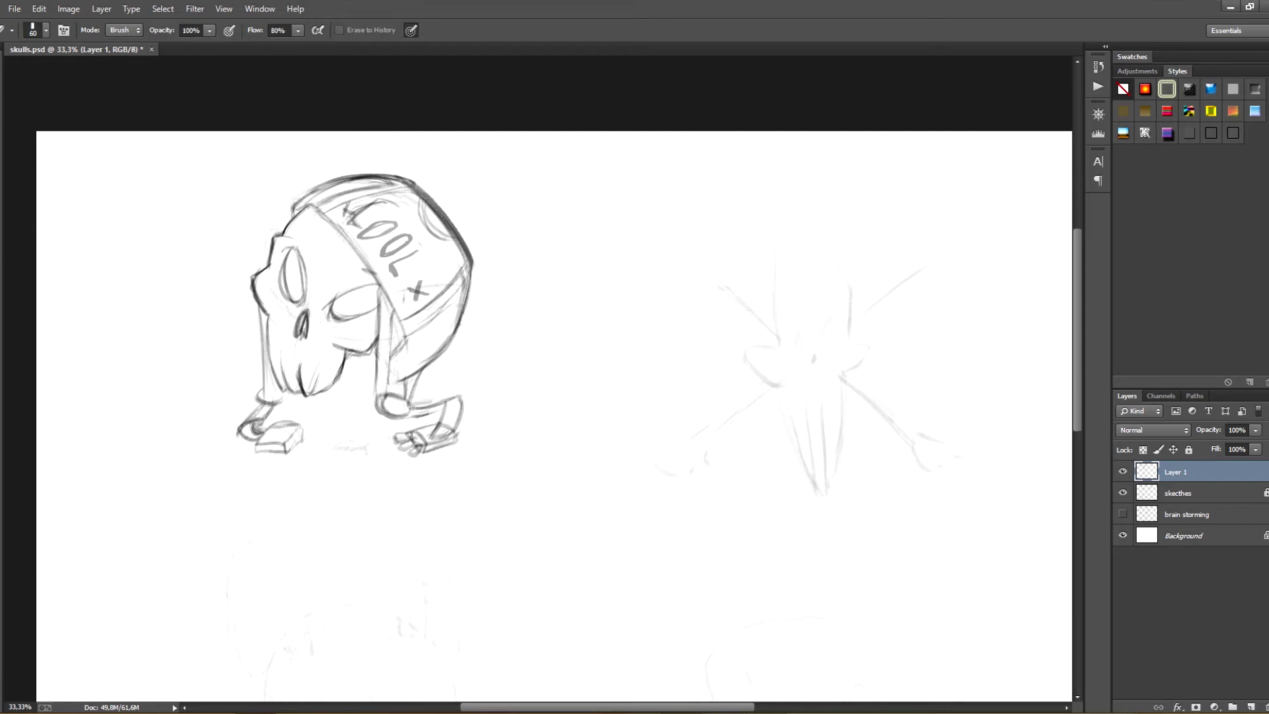
drag(433, 424, 454, 438)
key(b)
drag(440, 424, 457, 436)
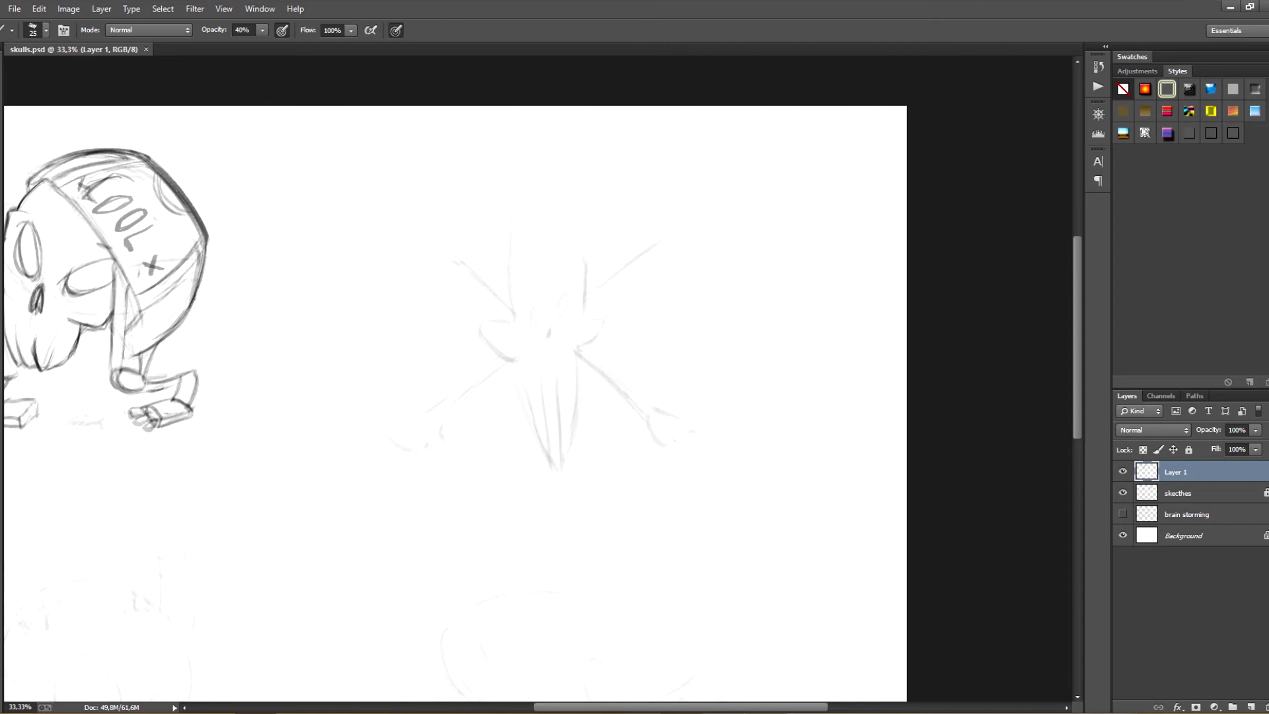
Draw the cheekbones and long pointed jaw with tooth lines on the upper-right skull.
drag(604, 317, 579, 346)
mouse_move(512, 322)
mouse_down()
mouse_move(504, 362)
mouse_move(532, 435)
mouse_up()
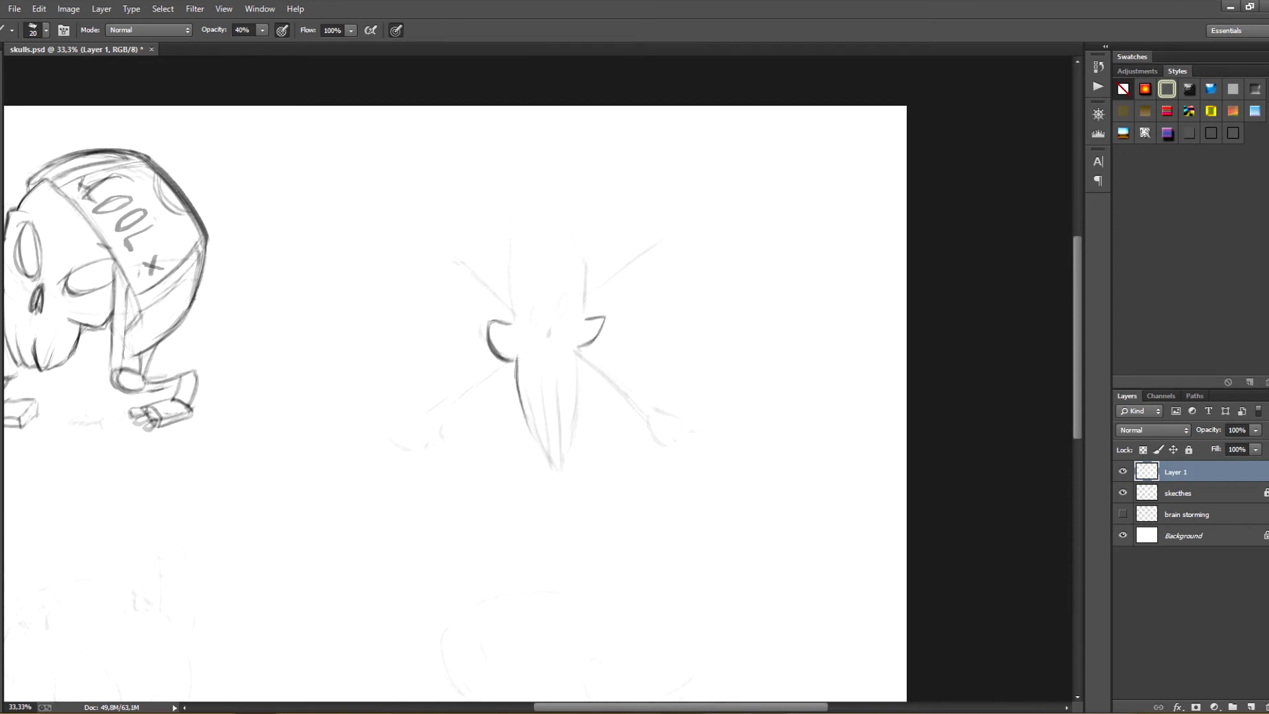
drag(519, 382, 562, 467)
mouse_move(558, 393)
mouse_down()
mouse_move(562, 468)
mouse_move(569, 449)
mouse_up()
drag(577, 350, 571, 448)
drag(580, 345, 574, 439)
drag(540, 391, 548, 451)
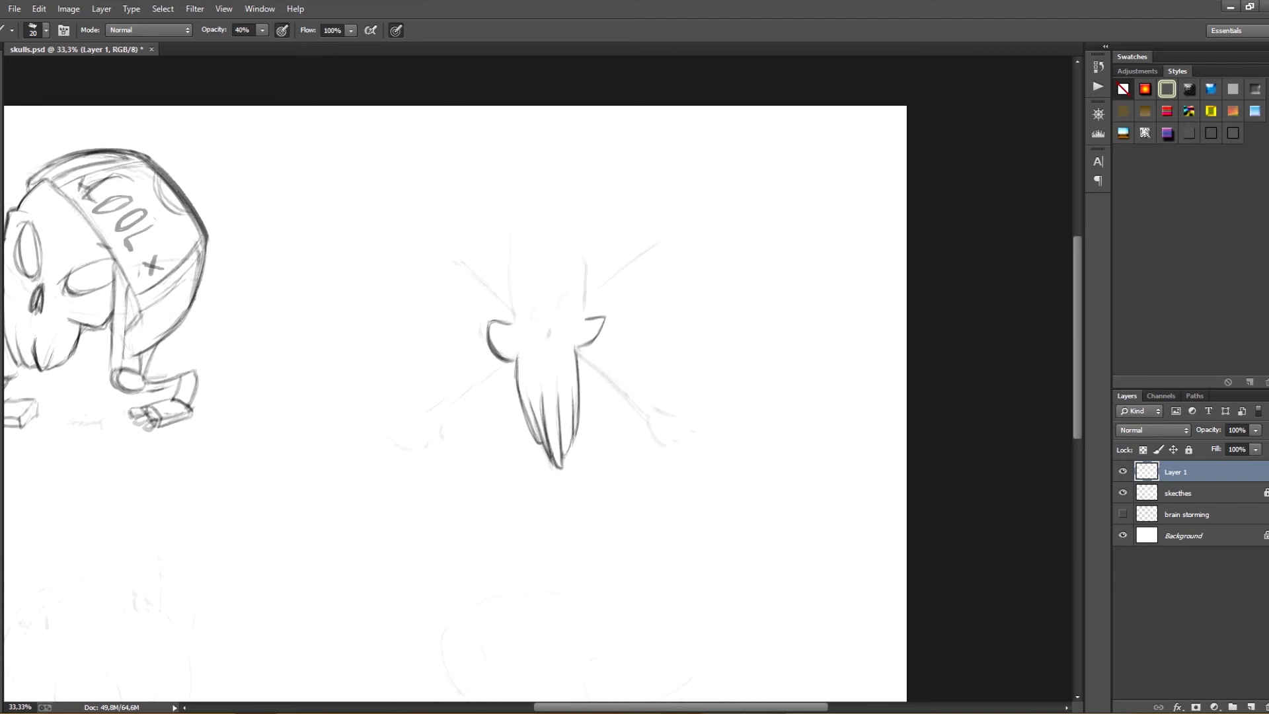
Draw the nose, eye sockets and tall narrow cranium with small holes on the upper-right skull.
drag(549, 330, 547, 342)
mouse_move(565, 291)
mouse_down()
mouse_move(532, 309)
mouse_move(508, 267)
mouse_move(519, 196)
mouse_move(577, 230)
mouse_move(584, 318)
mouse_move(566, 350)
mouse_up()
drag(550, 210, 567, 222)
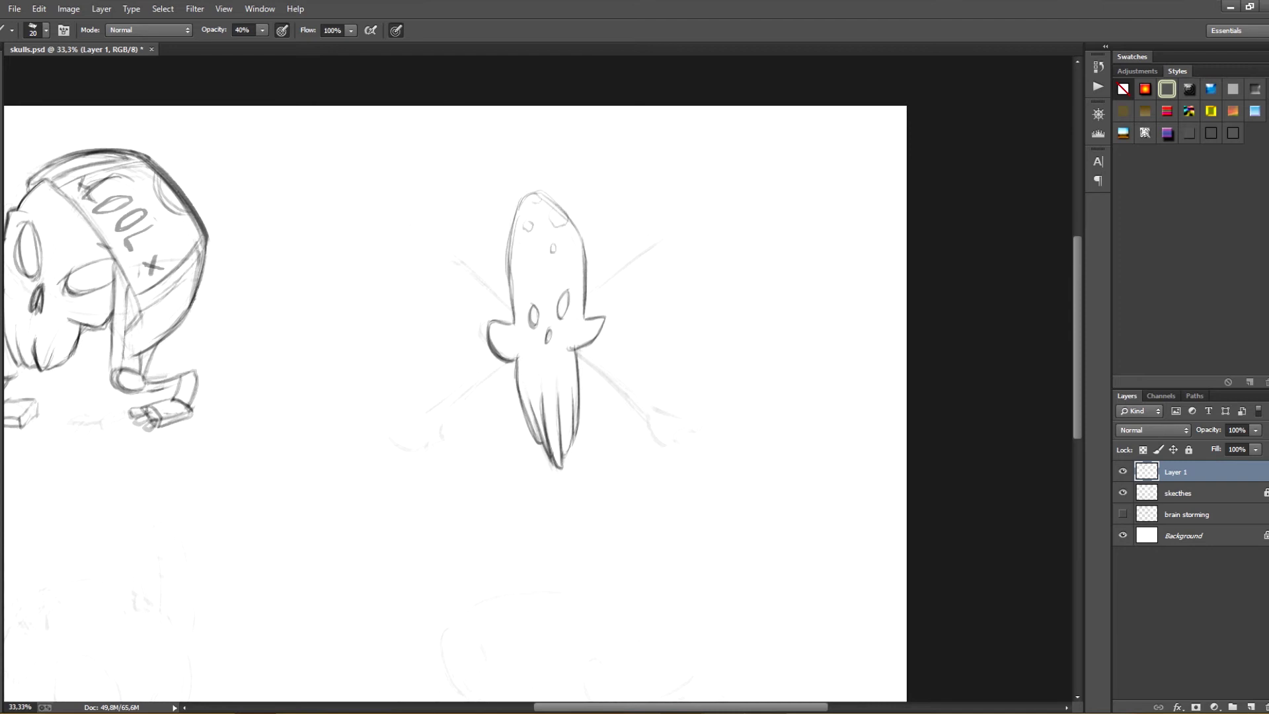
Draw the two upper ends of the crossbones behind the upper-right skull, undoing misplaced strokes.
drag(585, 290, 650, 237)
mouse_move(579, 309)
mouse_down()
mouse_move(673, 232)
mouse_move(656, 190)
mouse_move(703, 218)
mouse_up()
mouse_move(507, 304)
mouse_down()
mouse_move(416, 222)
mouse_move(451, 249)
mouse_move(444, 226)
mouse_move(451, 247)
mouse_up()
key(ctrl+z)
key(ctrl+z)
mouse_move(421, 236)
mouse_down()
mouse_move(408, 261)
mouse_move(451, 263)
mouse_up()
drag(421, 236, 420, 269)
key(ctrl+z)
Draw the two lower ends of the crossbones with their flared knobs, undoing the first shaft stroke.
mouse_move(503, 360)
mouse_down()
mouse_move(426, 413)
mouse_move(443, 401)
mouse_up()
key(ctrl+z)
mouse_move(492, 357)
mouse_down()
mouse_move(435, 406)
mouse_move(449, 408)
mouse_move(388, 428)
mouse_up()
mouse_move(389, 428)
mouse_down()
mouse_move(433, 451)
mouse_move(469, 390)
mouse_up()
drag(578, 354, 646, 421)
mouse_move(577, 362)
mouse_down()
mouse_move(646, 409)
mouse_move(663, 448)
mouse_move(702, 423)
mouse_up()
Draw the right side of the cranium, the cheekbone and the upper jaw of the lower-left skull.
drag(396, 462, 674, 278)
drag(451, 398, 447, 503)
drag(468, 438, 450, 529)
mouse_move(347, 520)
mouse_down()
mouse_move(409, 593)
mouse_move(442, 533)
mouse_up()
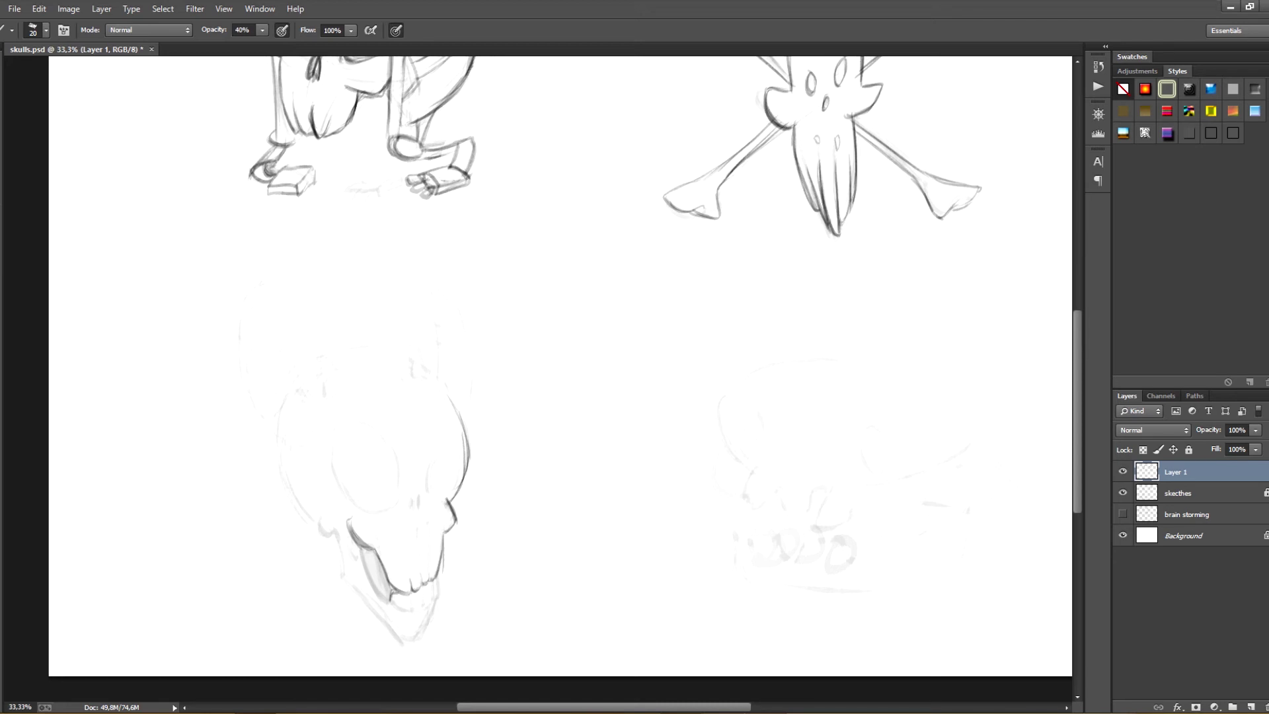
Draw the open lower jaw and mouth corner of the lower-left skull, undoing strokes that miss.
drag(438, 578, 427, 633)
mouse_move(337, 534)
mouse_down()
mouse_move(354, 588)
mouse_move(399, 644)
mouse_move(422, 638)
mouse_move(389, 600)
mouse_up()
key(ctrl+z)
drag(349, 535, 361, 557)
drag(360, 552, 388, 599)
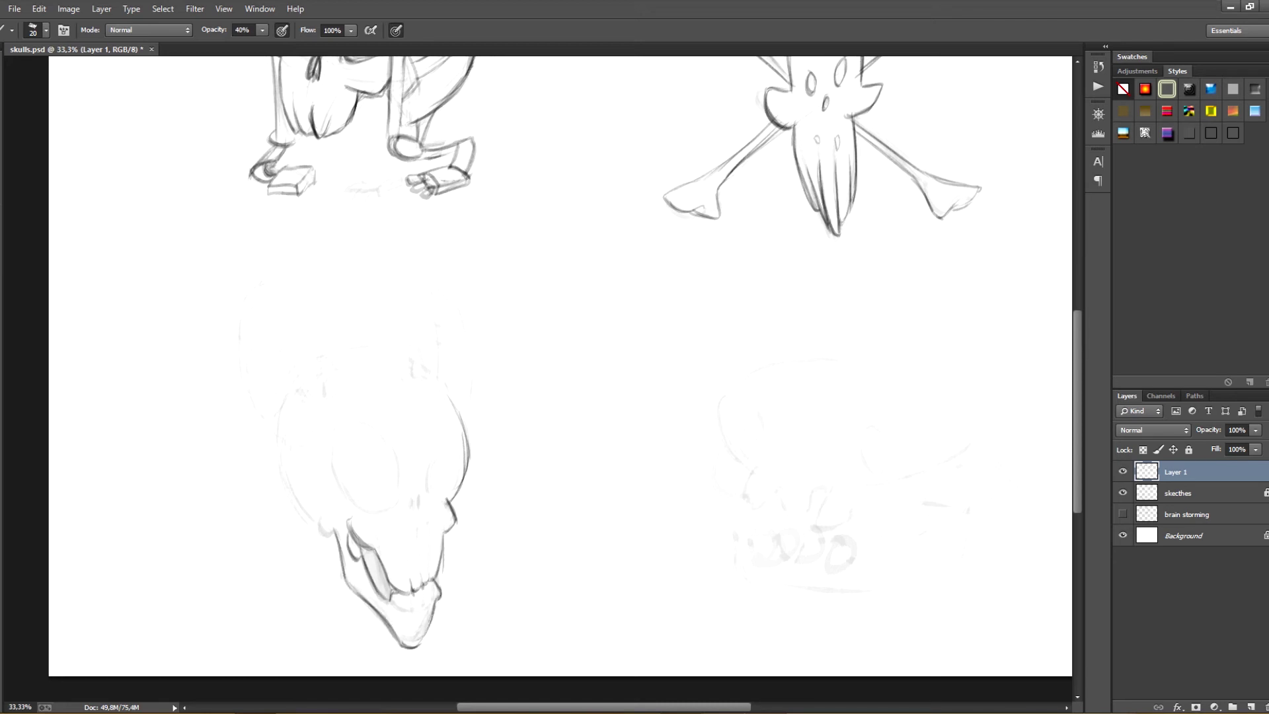
key(ctrl+z)
drag(351, 528, 374, 548)
Draw the nostrils, left cranium outline and both eye sockets of the lower-left skull.
drag(412, 495, 417, 510)
drag(322, 519, 338, 535)
mouse_move(282, 438)
mouse_down()
mouse_move(315, 526)
mouse_move(352, 540)
mouse_up()
drag(434, 459, 434, 493)
drag(436, 461, 430, 489)
drag(374, 433, 398, 477)
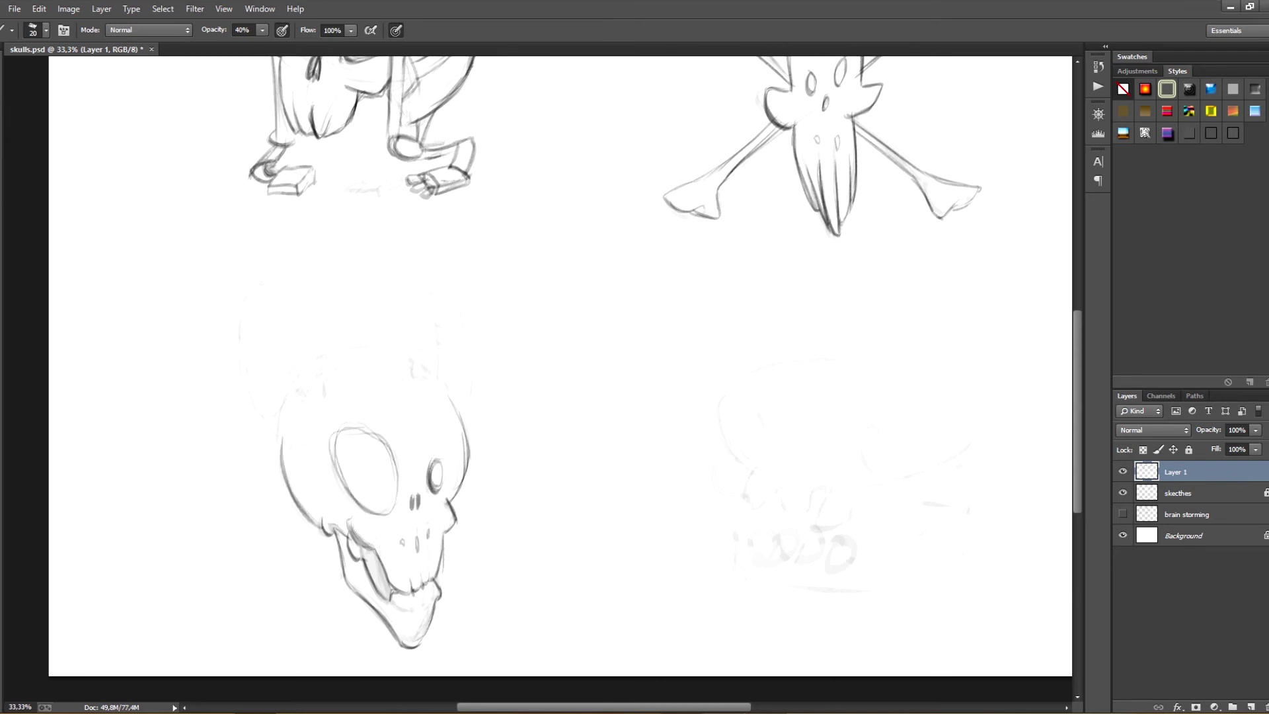
Draw the large left horn of the lower-left skull and fill it with curved ridge lines.
mouse_move(315, 437)
mouse_down()
mouse_move(276, 452)
mouse_move(239, 304)
mouse_move(313, 406)
mouse_up()
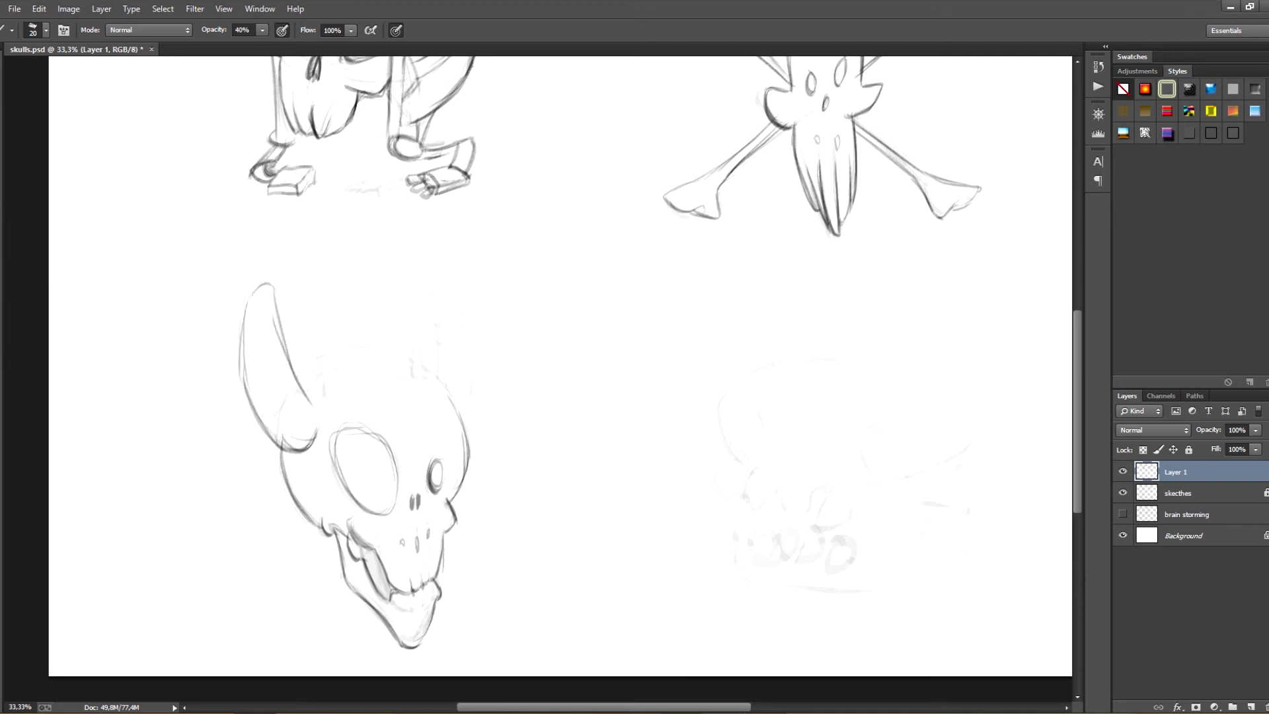
key(ctrl+z)
drag(305, 340, 312, 431)
drag(259, 418, 304, 430)
drag(247, 397, 302, 410)
drag(242, 374, 298, 388)
drag(244, 350, 284, 368)
drag(246, 328, 276, 343)
drag(251, 301, 279, 317)
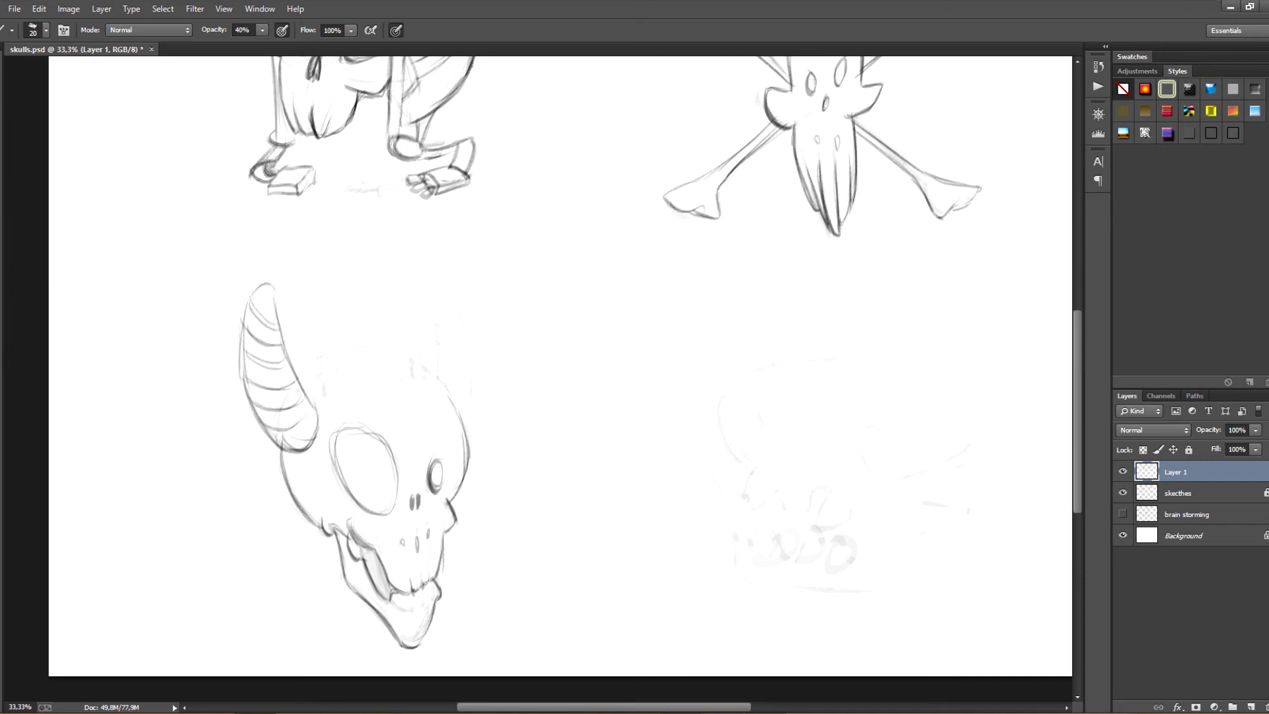
Draw the small forehead horns and the top curve of the cranium between the large horns.
mouse_move(331, 394)
mouse_down()
mouse_move(319, 364)
mouse_move(342, 381)
mouse_up()
drag(417, 346, 428, 378)
drag(300, 384, 312, 369)
mouse_move(333, 361)
mouse_down()
mouse_move(405, 360)
mouse_move(391, 353)
mouse_up()
key(ctrl+z)
mouse_move(334, 361)
mouse_down()
mouse_move(408, 360)
mouse_move(461, 425)
mouse_up()
Erase the rough lines at the right horn's base and draw the large right horn with its ridges.
key(e)
mouse_move(418, 347)
mouse_down()
mouse_move(423, 377)
mouse_move(458, 411)
mouse_up()
key(b)
mouse_move(430, 370)
mouse_down()
mouse_move(446, 380)
mouse_move(426, 286)
mouse_move(467, 327)
mouse_move(472, 380)
mouse_up()
drag(426, 301, 458, 411)
mouse_move(471, 337)
mouse_down()
mouse_move(459, 409)
mouse_move(467, 388)
mouse_up()
drag(448, 362, 466, 364)
mouse_move(433, 340)
mouse_down()
mouse_move(465, 334)
mouse_move(462, 315)
mouse_up()
drag(430, 305, 455, 296)
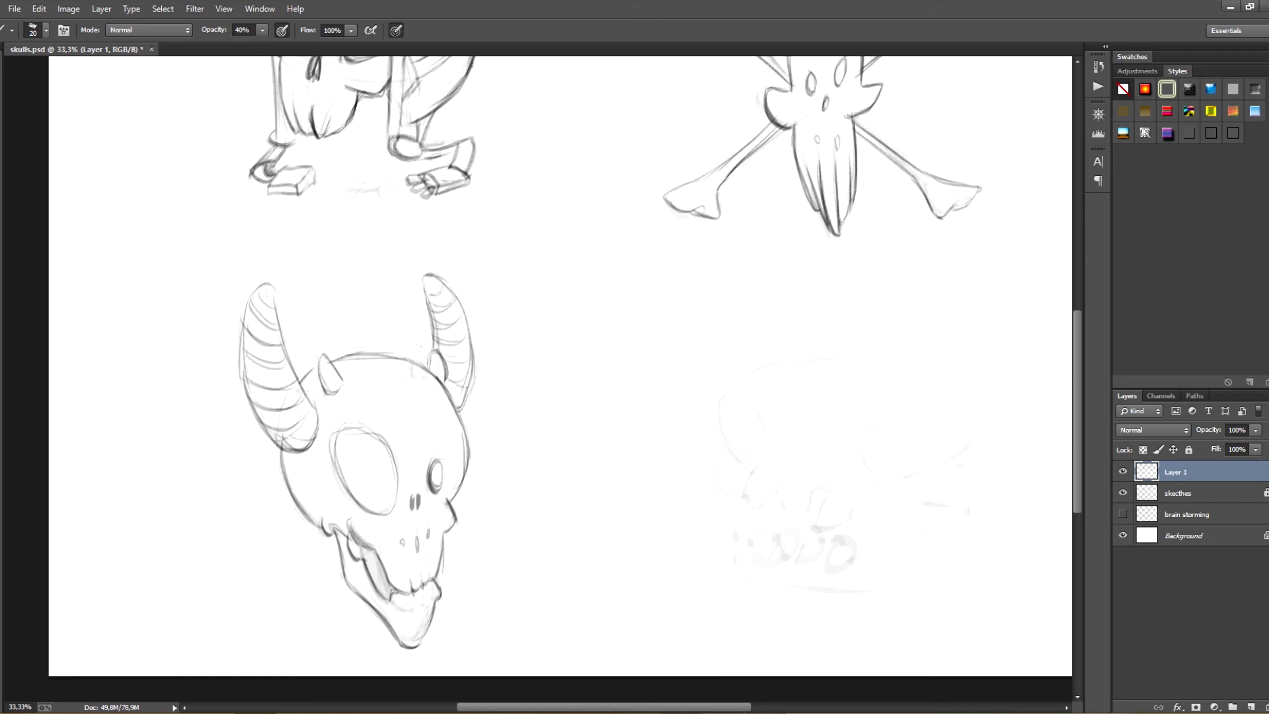
Draw the small lower teeth along the lower-left skull's jaw.
drag(436, 370, 329, 313)
drag(291, 552, 307, 558)
drag(306, 557, 316, 551)
Draw the burger skull's eye sockets, nose and sesame seeds, and start the bun's upper-left outline in the canvas's lower-right area.
mouse_move(701, 370)
mouse_down()
mouse_move(528, 387)
mouse_move(576, 394)
mouse_up()
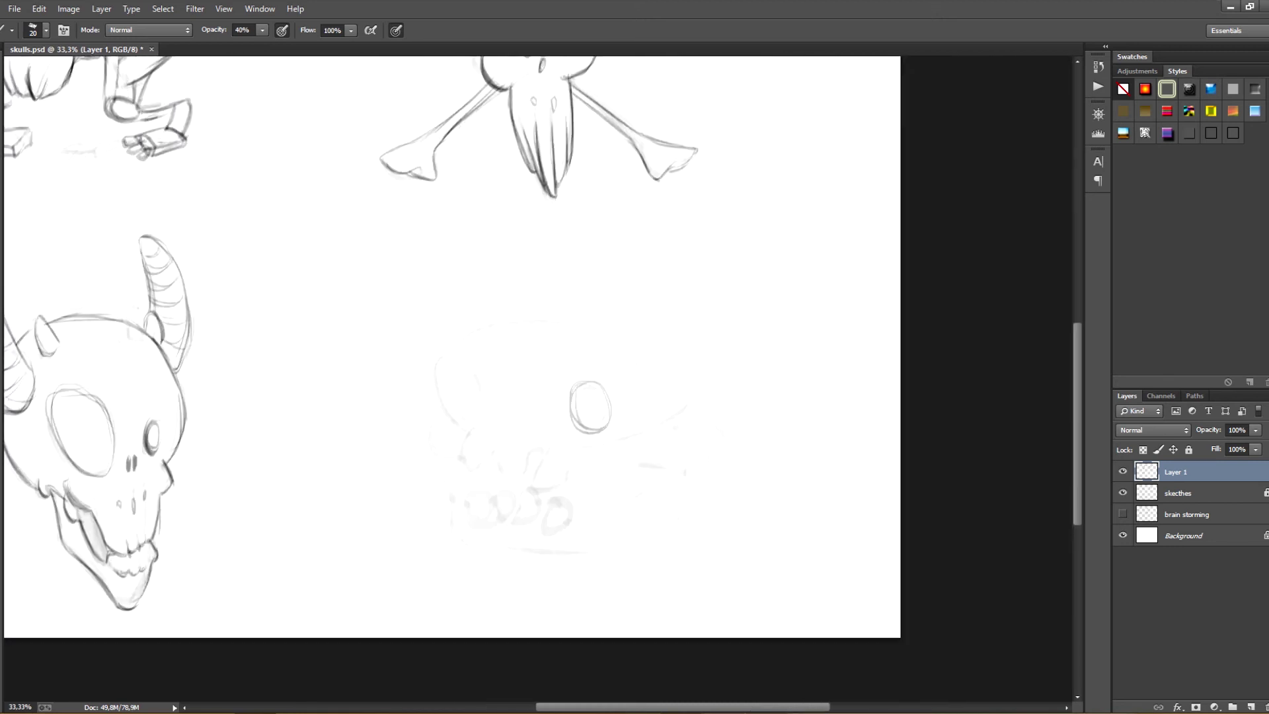
mouse_move(475, 373)
mouse_down()
mouse_move(466, 383)
mouse_move(513, 423)
mouse_up()
drag(436, 383, 522, 322)
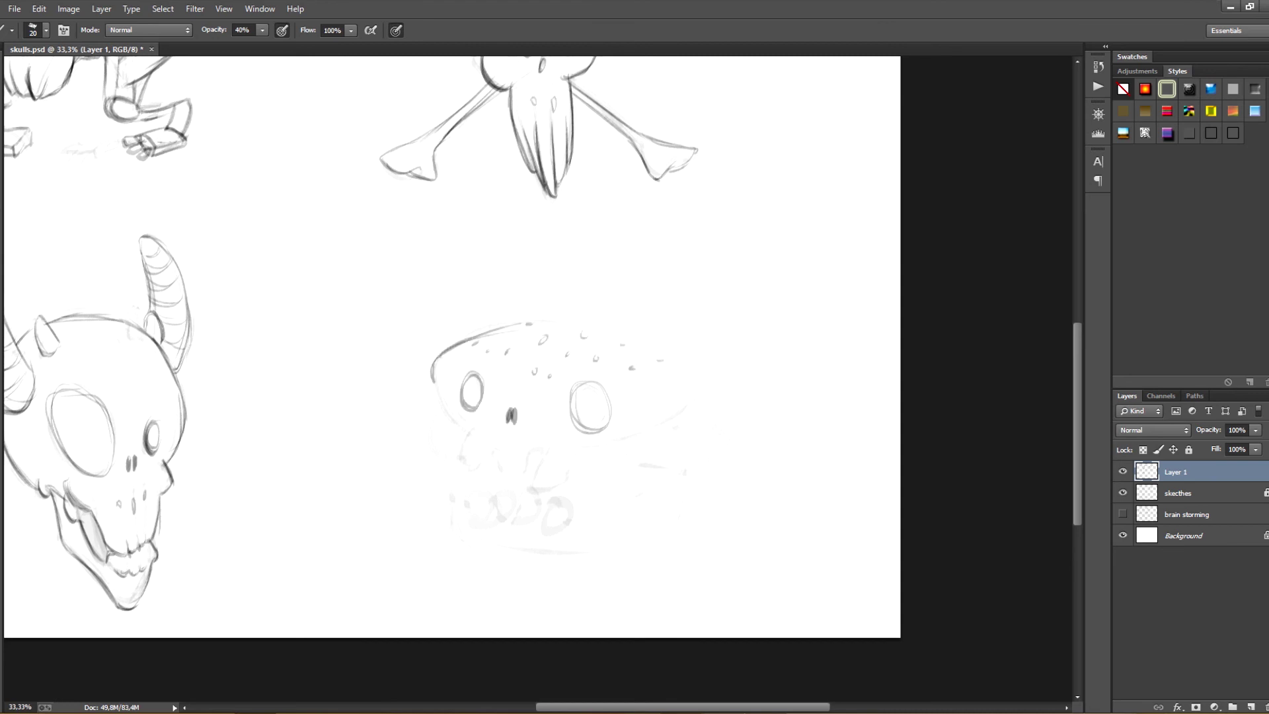
Complete the top bun's domed outline across the burger skull's crown and down its right side.
drag(682, 372, 682, 436)
key(r)
drag(550, 319, 657, 397)
drag(597, 347, 675, 440)
drag(639, 380, 677, 441)
drag(445, 324, 441, 360)
key(r)
Draw the rounded upper teeth along the top bun's lower edge and the wavy lettuce frill beneath them.
mouse_move(446, 360)
mouse_down()
mouse_move(438, 449)
mouse_move(456, 457)
mouse_up()
mouse_move(467, 435)
mouse_down()
mouse_move(477, 471)
mouse_move(497, 451)
mouse_move(522, 477)
mouse_move(538, 449)
mouse_move(542, 489)
mouse_move(690, 390)
mouse_up()
drag(613, 440, 655, 423)
drag(572, 425, 586, 380)
mouse_move(417, 391)
mouse_down()
mouse_move(436, 488)
mouse_move(577, 501)
mouse_move(631, 473)
mouse_up()
mouse_move(691, 395)
mouse_down()
mouse_move(722, 442)
mouse_move(626, 477)
mouse_up()
key(ctrl+z)
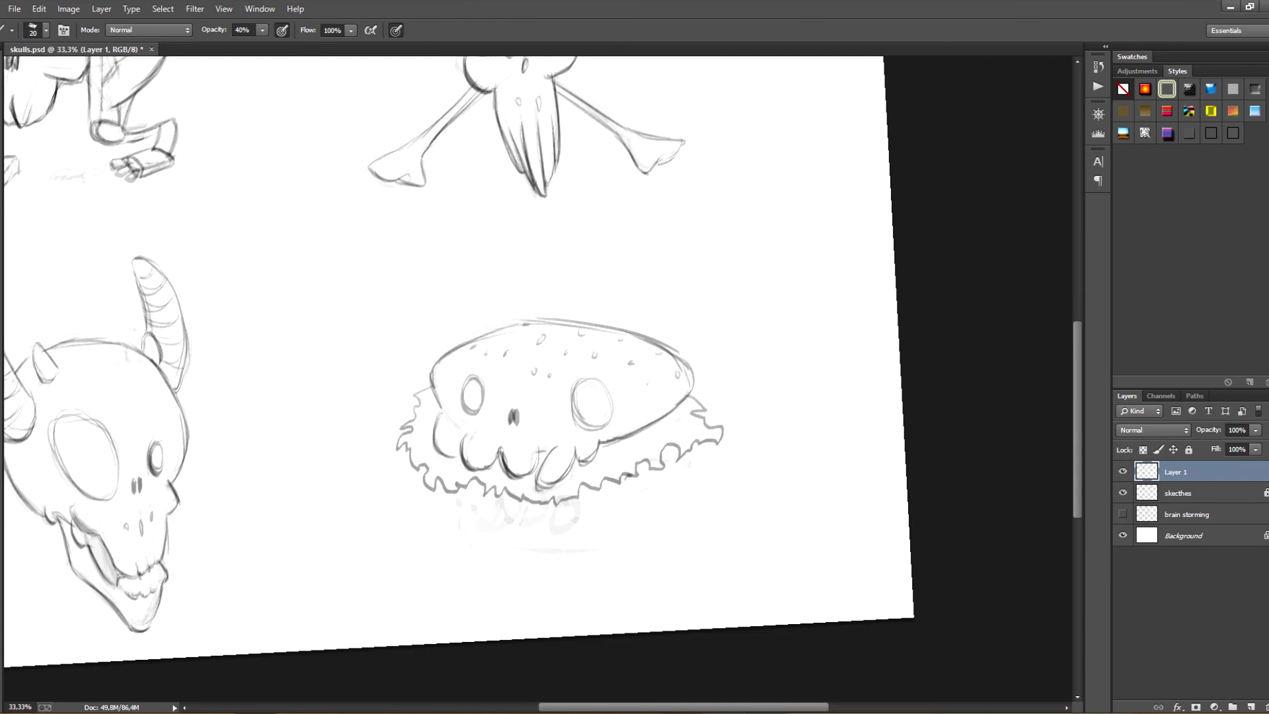
Draw the rounded filling slices peeking out under the lettuce and add small leaf edges at both ends.
drag(420, 437, 403, 471)
mouse_move(604, 492)
mouse_down()
mouse_move(668, 483)
mouse_move(694, 457)
mouse_move(688, 479)
mouse_move(664, 485)
mouse_up()
mouse_move(448, 494)
mouse_down()
mouse_move(524, 503)
mouse_move(514, 498)
mouse_up()
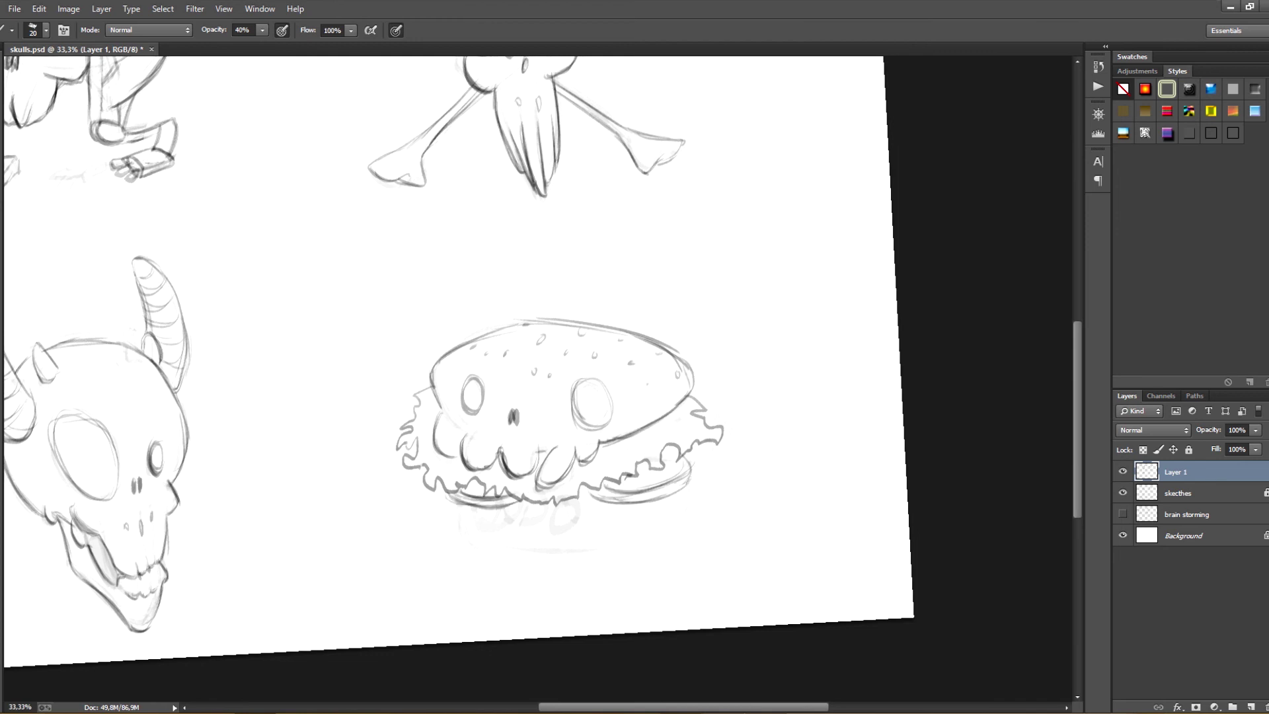
drag(423, 476, 395, 496)
drag(433, 493, 447, 508)
drag(691, 456, 715, 473)
Draw the thin flat slice with pointed corners running beneath the burger's filling.
mouse_move(458, 503)
mouse_down()
mouse_move(461, 540)
mouse_move(416, 499)
mouse_move(629, 517)
mouse_move(682, 488)
mouse_up()
key(ctrl+z)
mouse_move(429, 491)
mouse_down()
mouse_move(407, 507)
mouse_move(561, 522)
mouse_up()
drag(448, 518, 621, 525)
drag(625, 522, 682, 490)
drag(630, 516, 740, 454)
drag(670, 491, 737, 456)
mouse_move(687, 482)
mouse_down()
mouse_move(742, 458)
mouse_move(687, 509)
mouse_up()
Draw the curved bottom bun, and touch up the right eye socket and the flat slice's left corner.
mouse_move(460, 521)
mouse_down()
mouse_move(463, 540)
mouse_move(594, 554)
mouse_move(690, 510)
mouse_up()
drag(588, 373, 576, 425)
drag(429, 494, 409, 509)
drag(408, 508, 463, 517)
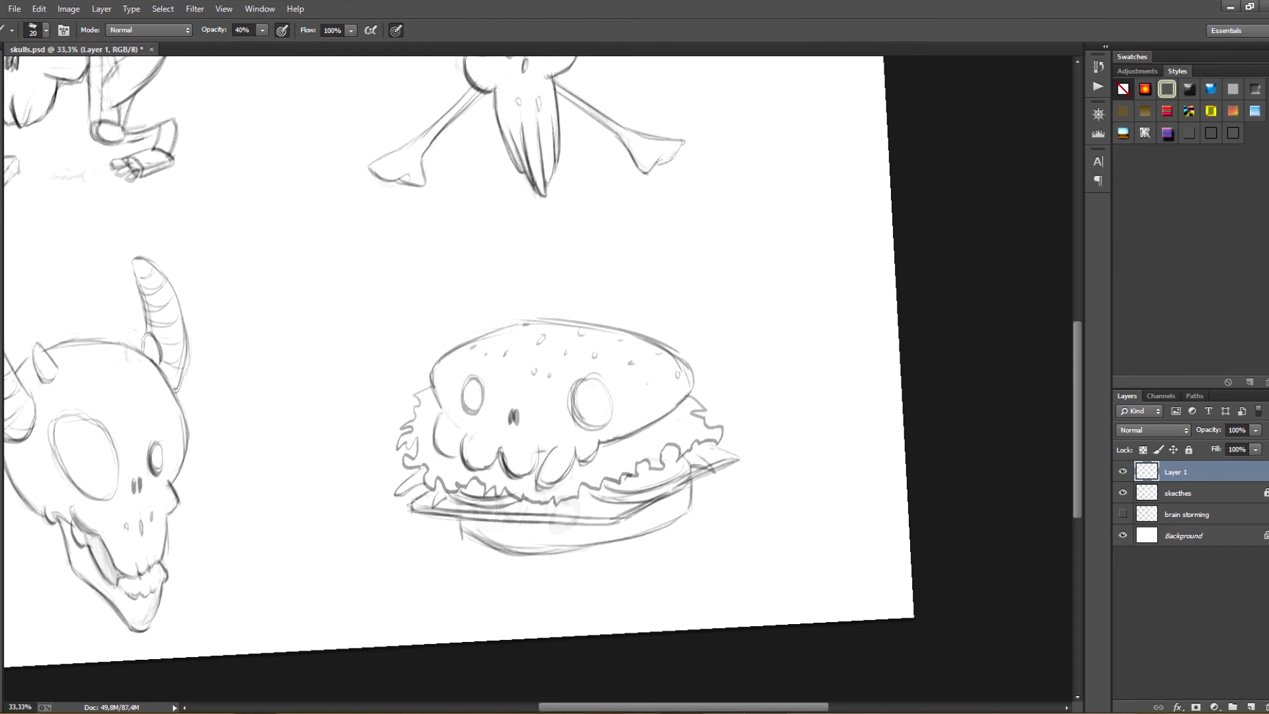
Straighten the rotated canvas view and examine all four redrawn skulls together.
key(r)
key(ctrl+0)
key(Escape)
key(ctrl+minus)
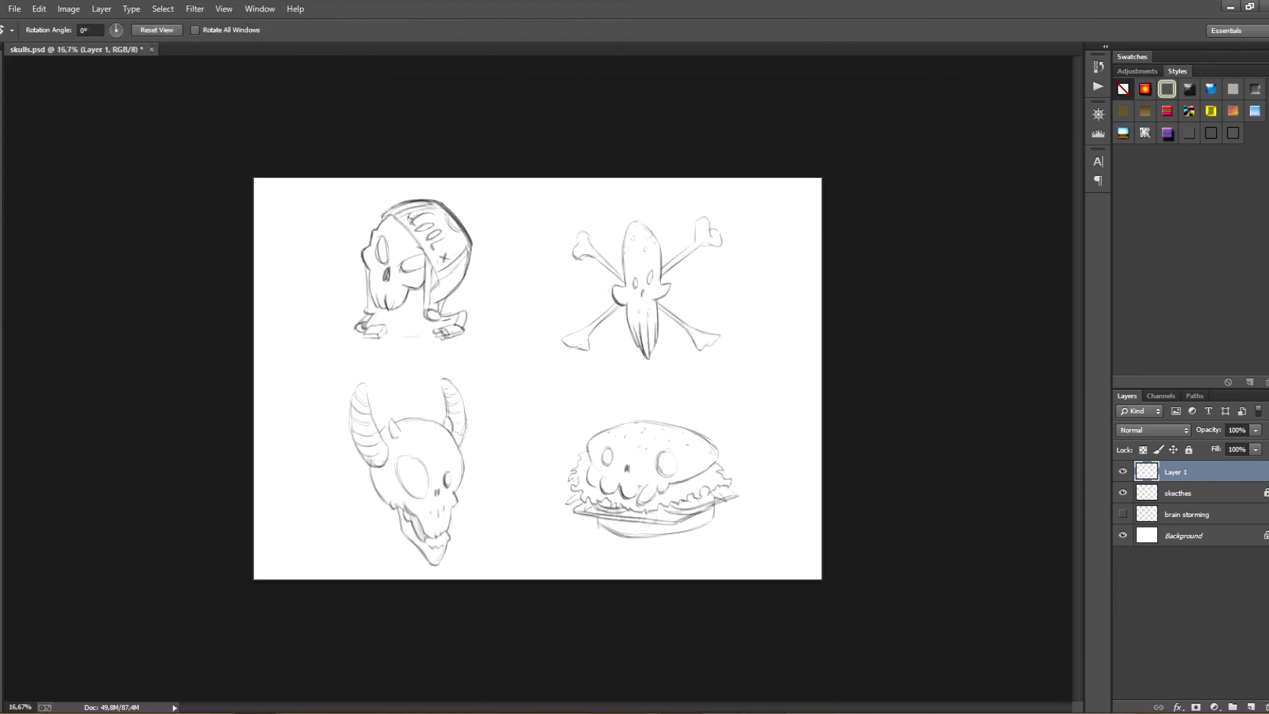
key(ctrl+plus)
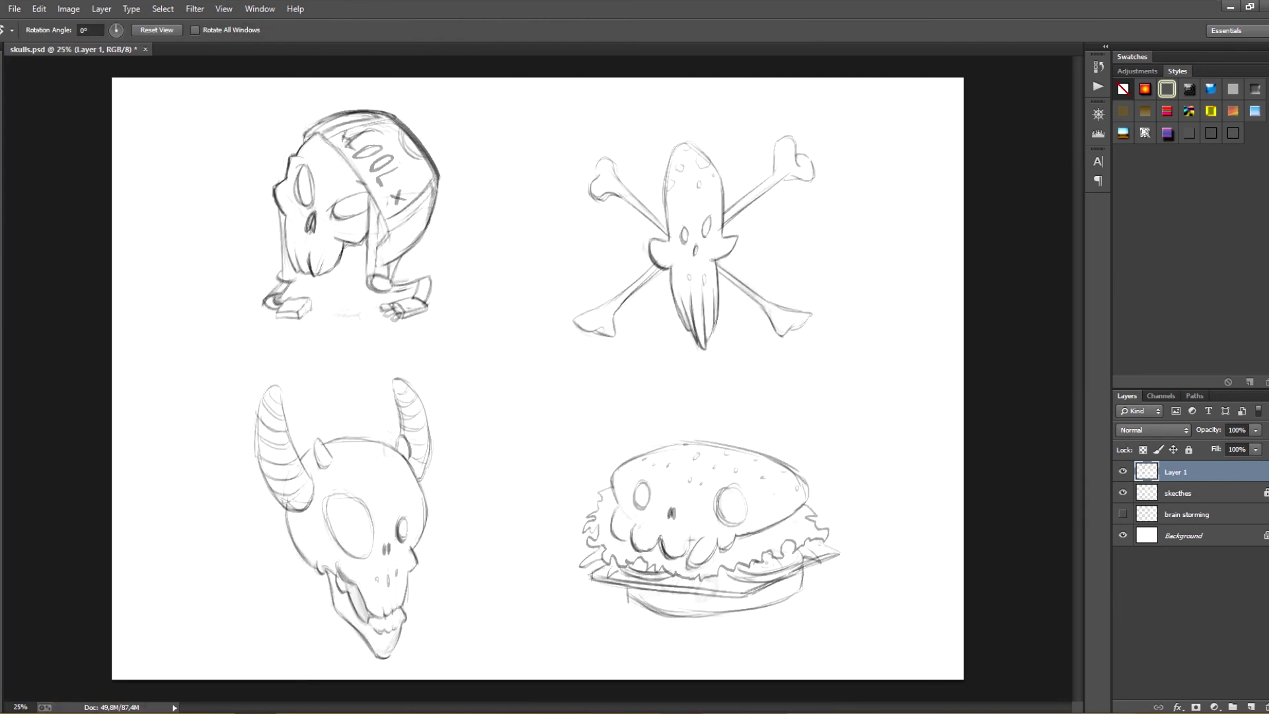